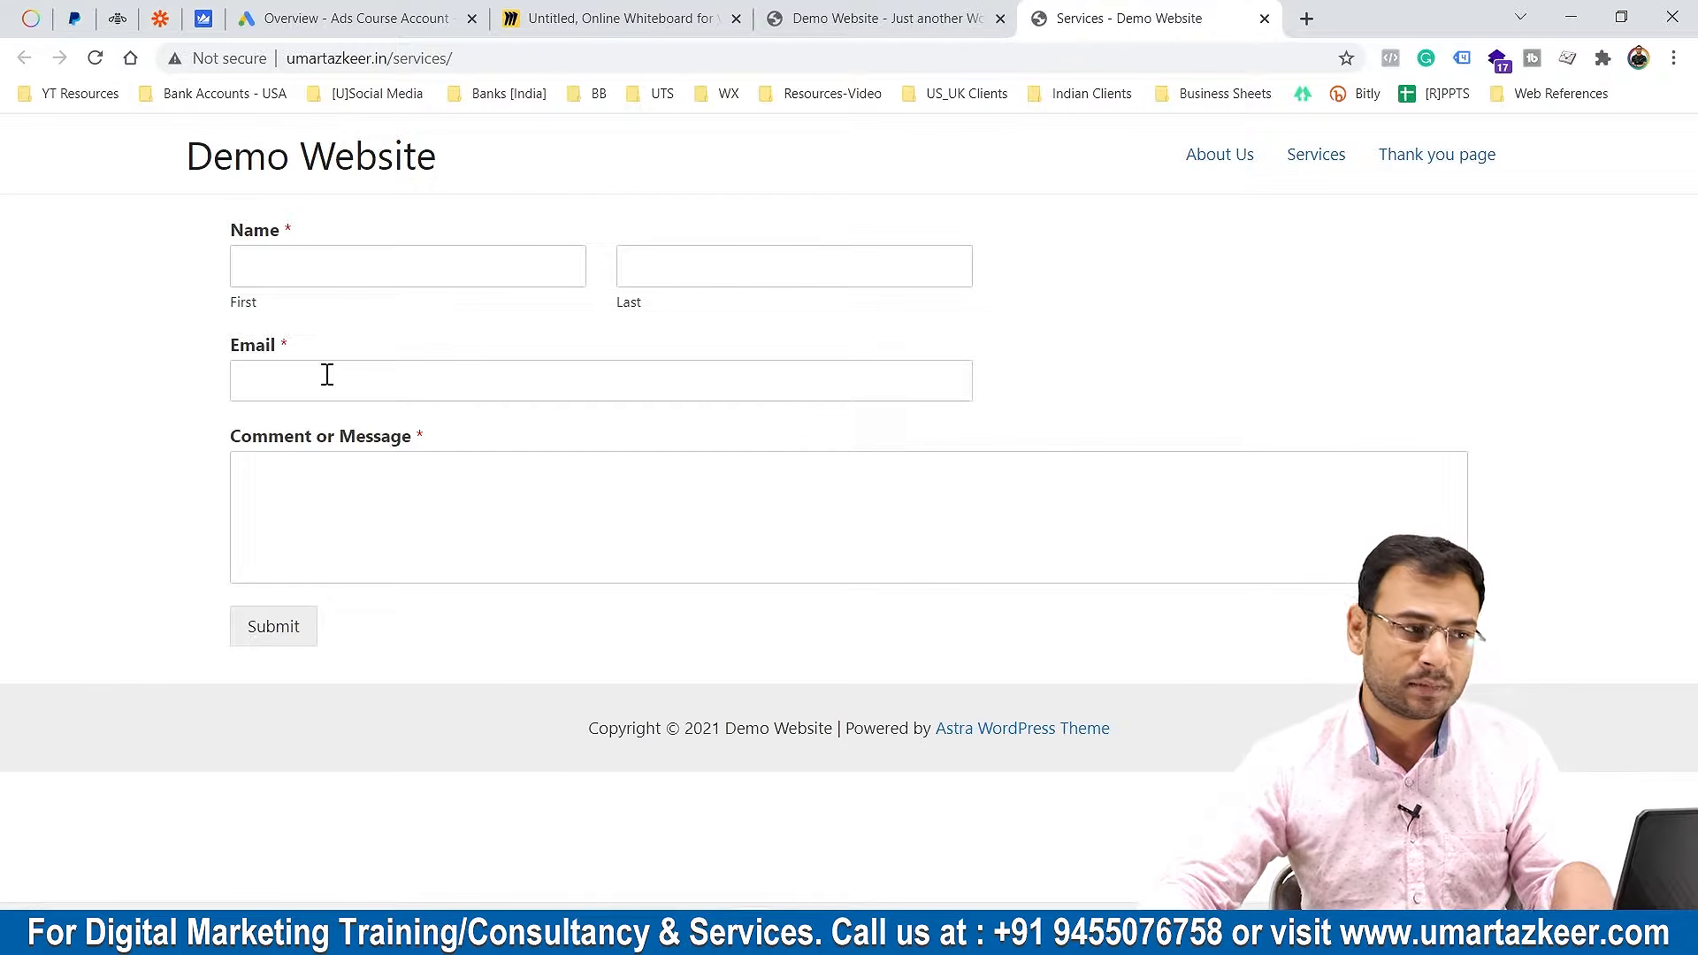
Switch to Google Ads and start a new website visitors segment in Audience manager
left_click(281, 12)
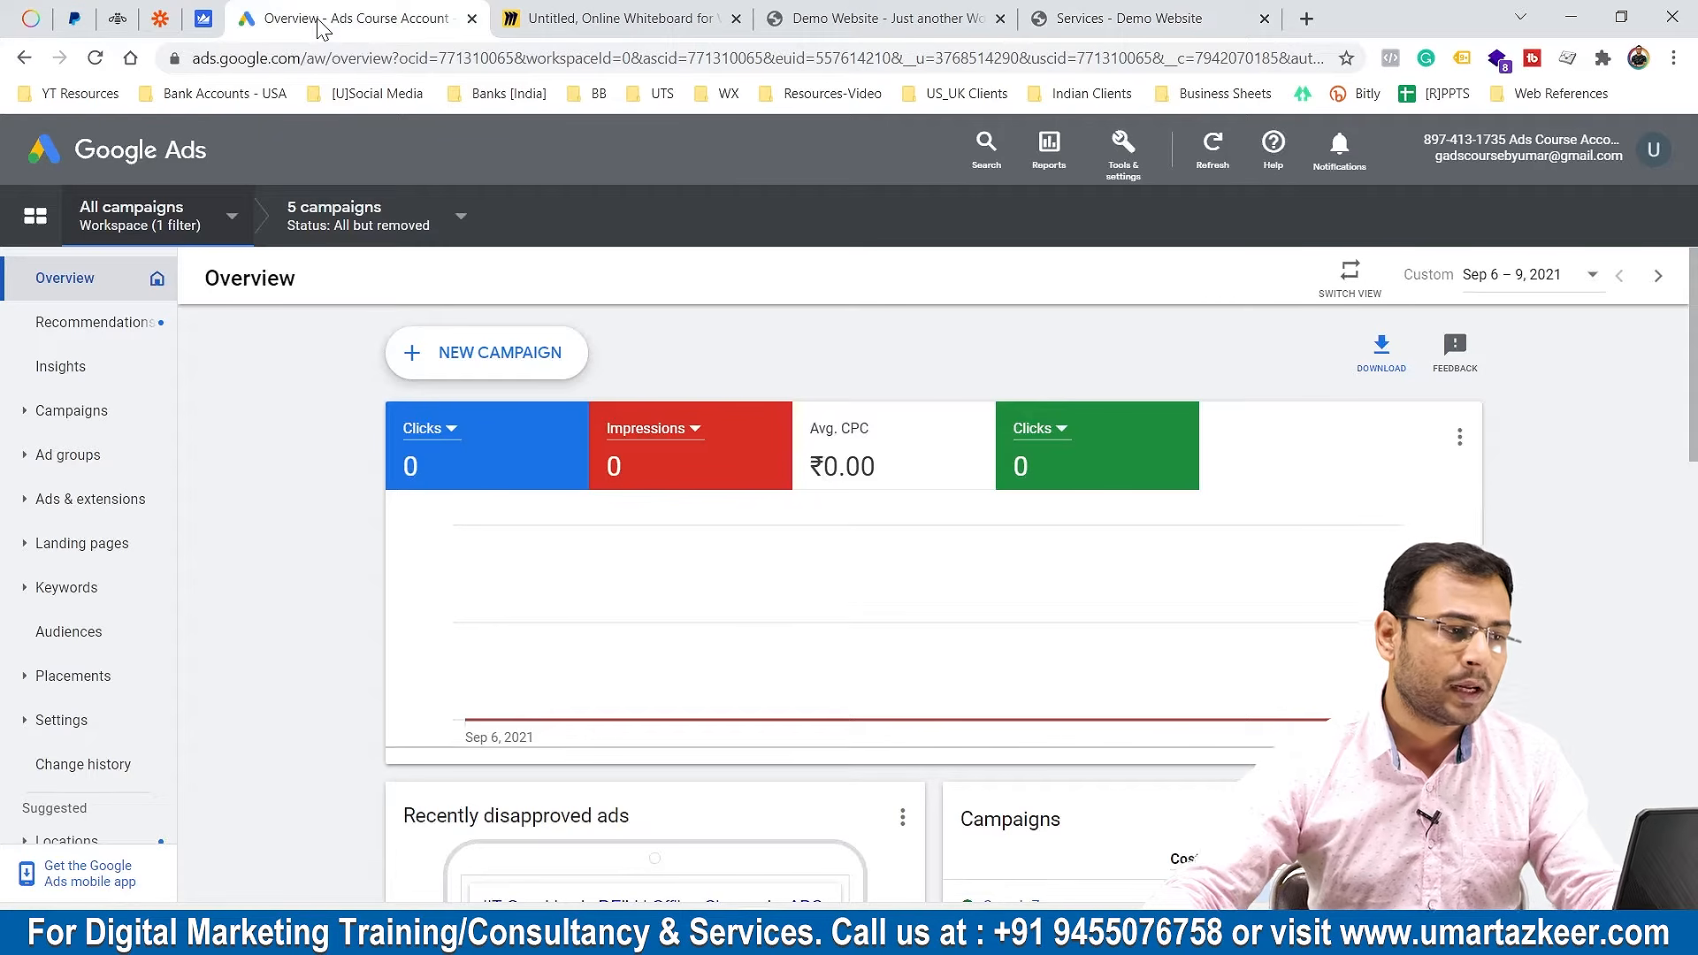
left_click(1122, 168)
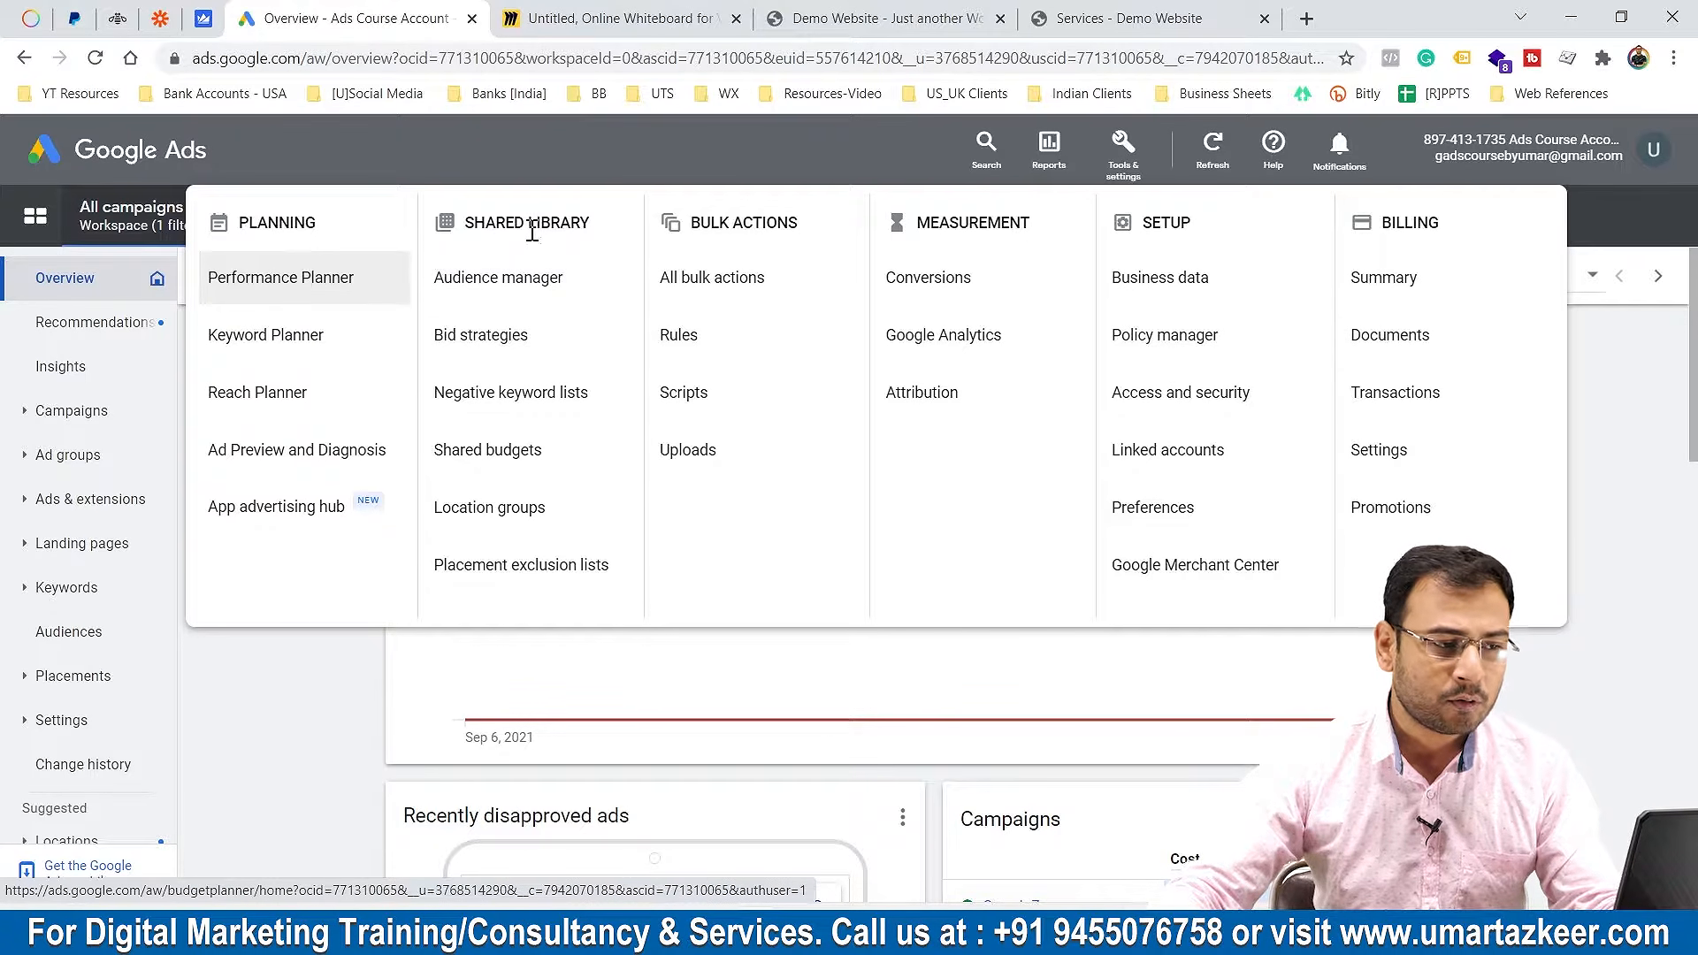
left_click(531, 276)
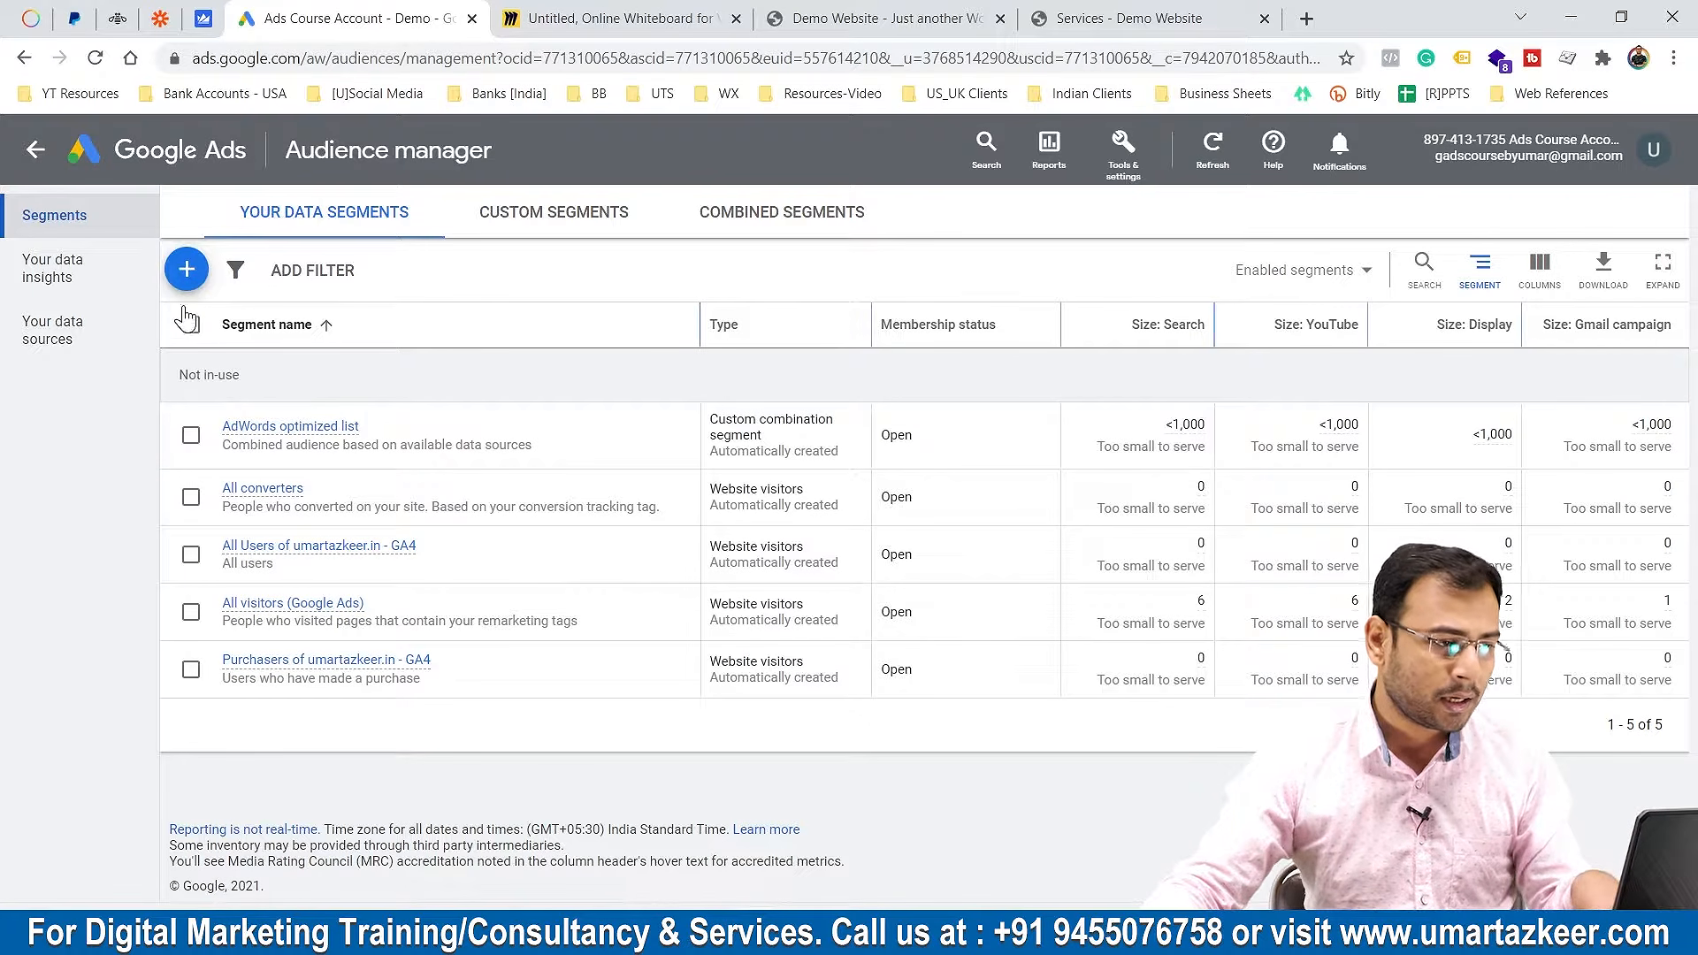
left_click(187, 274)
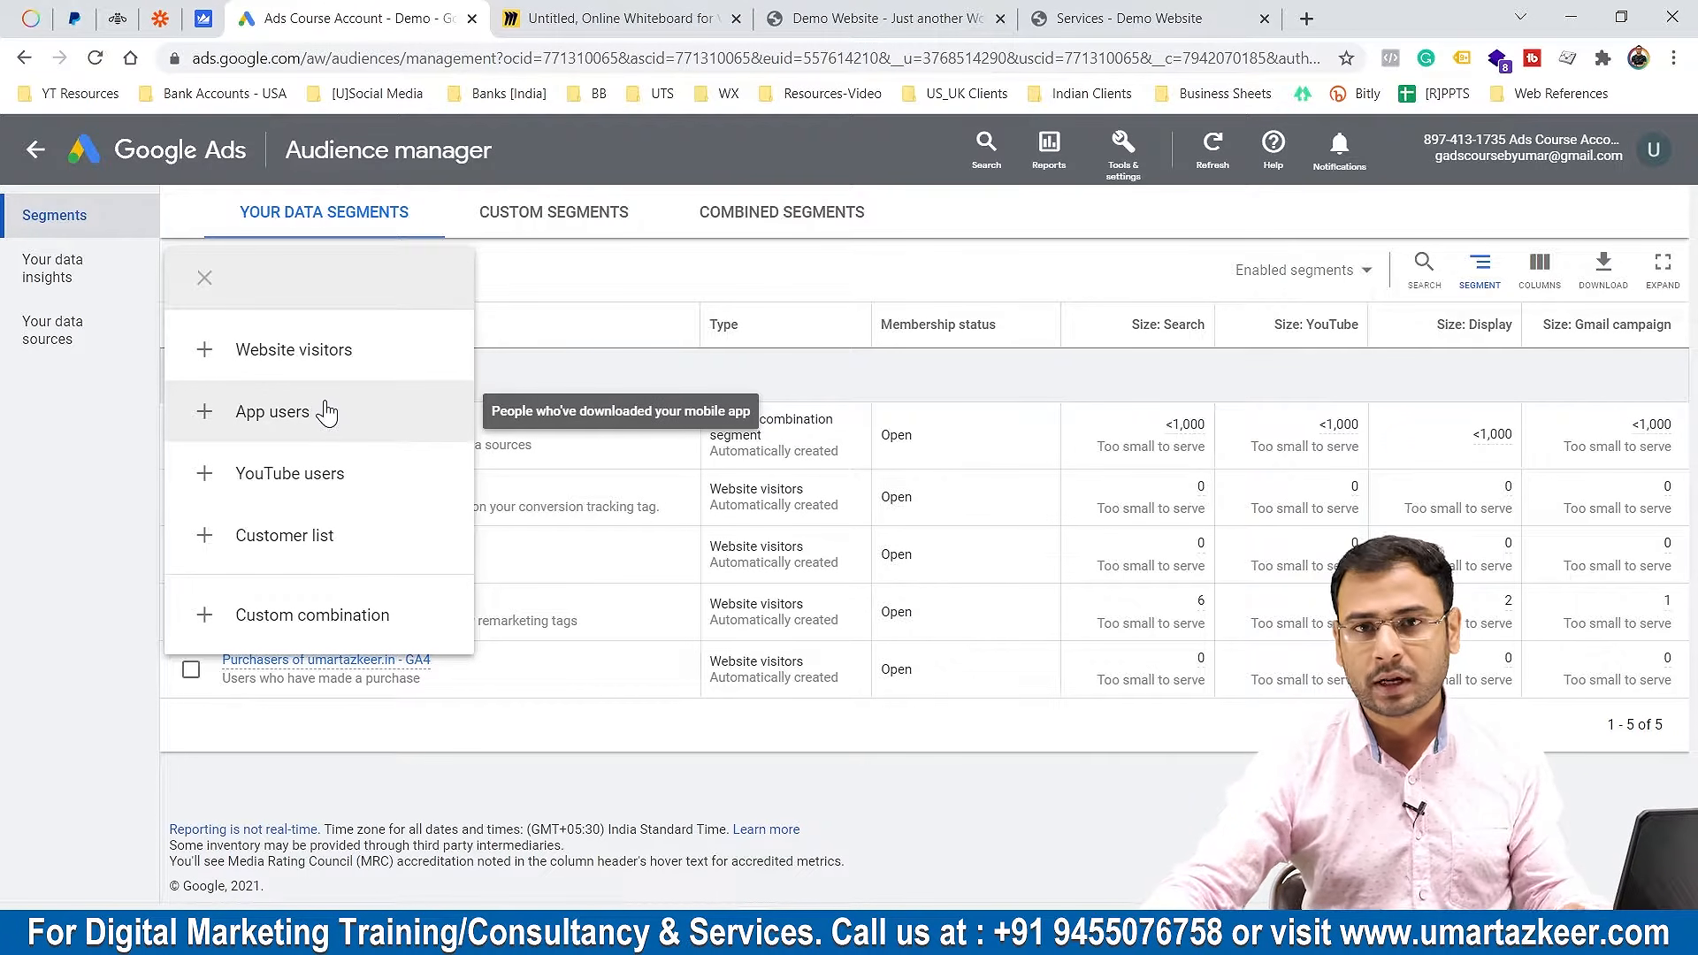
left_click(298, 354)
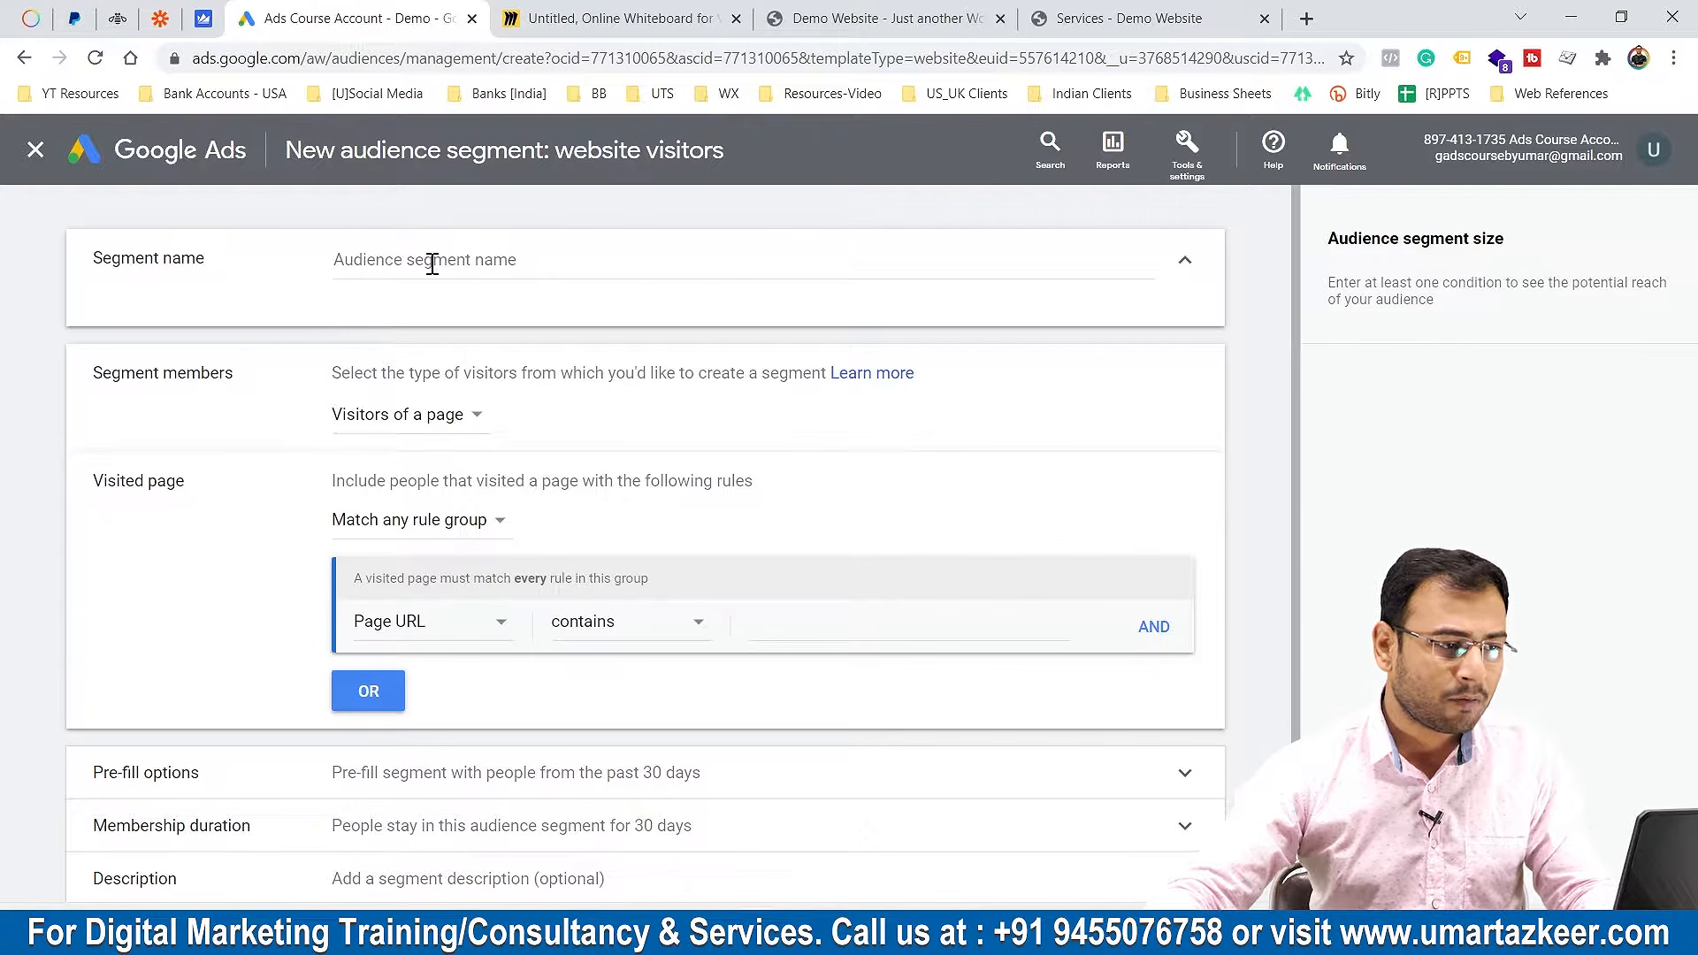
Name the new audience segment NotVisited_TKP
left_click(432, 264)
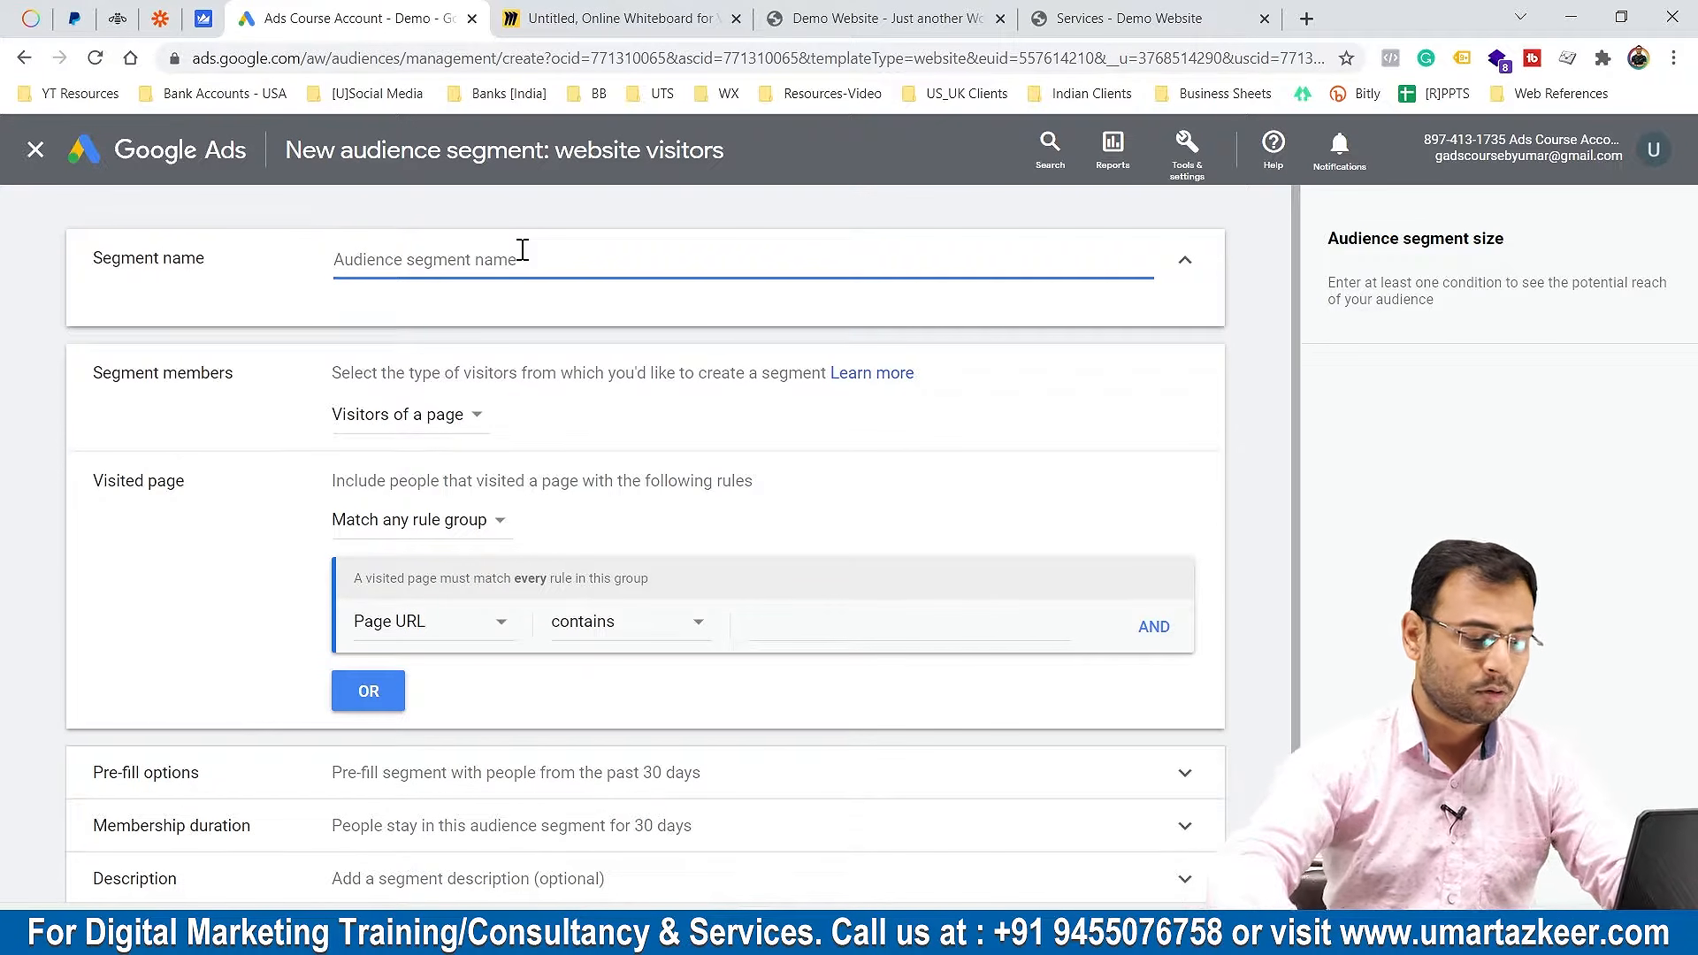
type("Not")
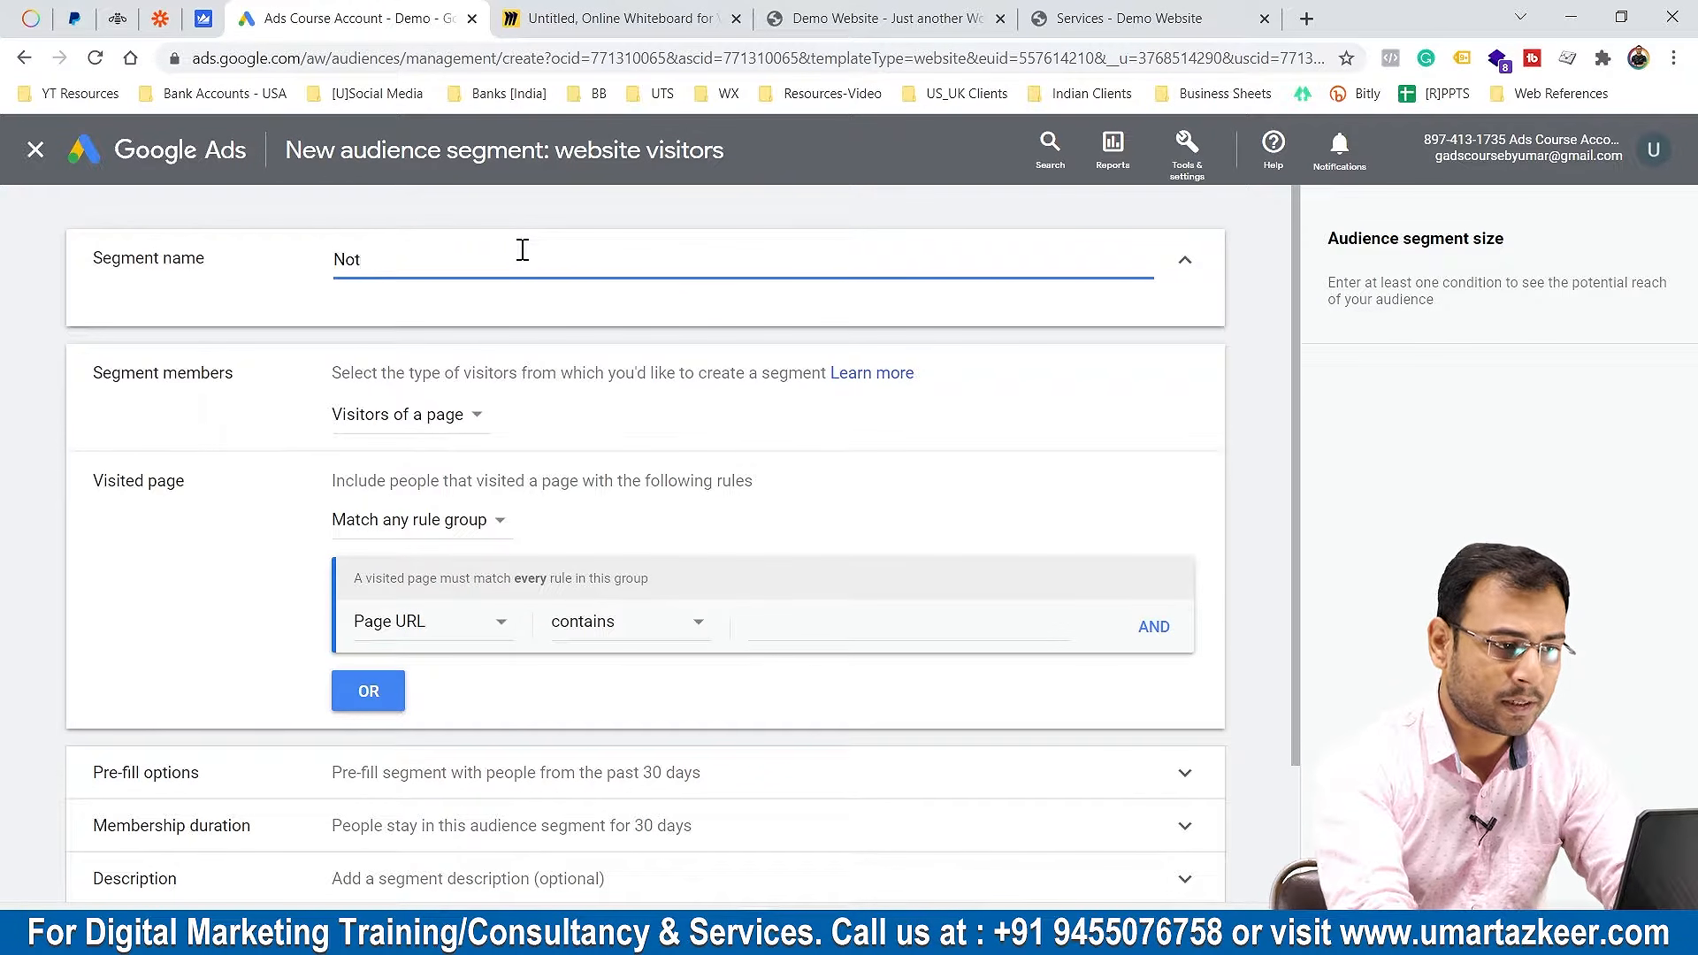
key("BackSpace")
key("BackSpace")
key("BackSpace")
key("BackSpace")
type("o")
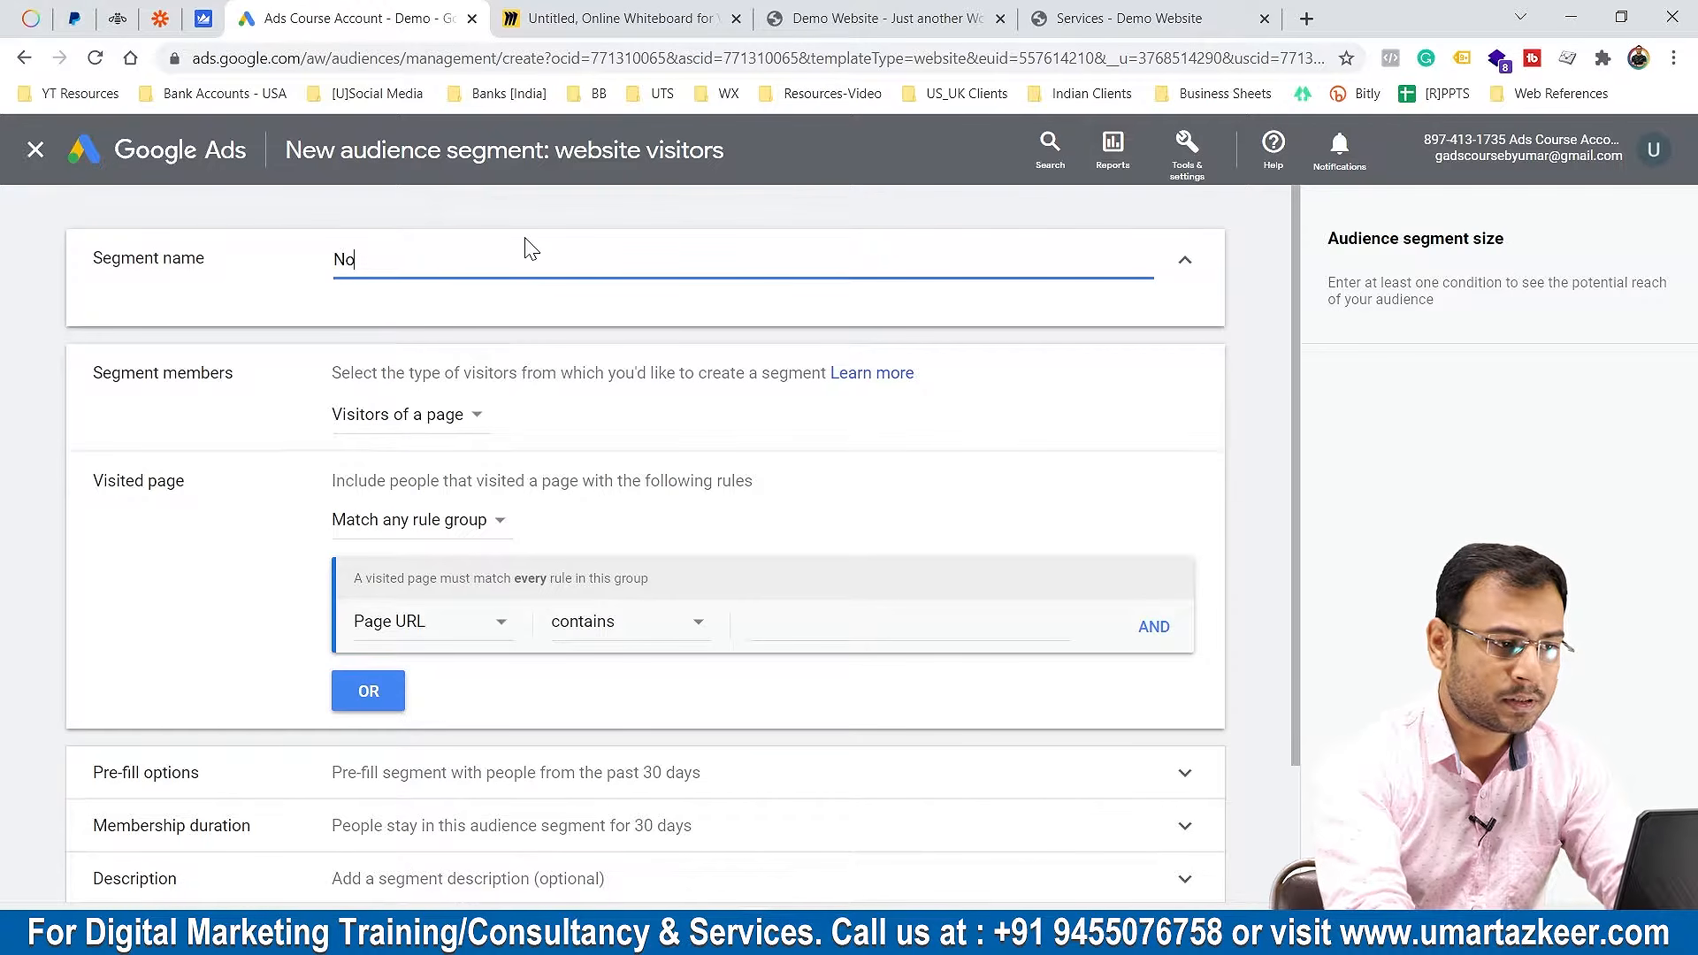
type("otC")
key("BackSpace")
type("Visited_Thank")
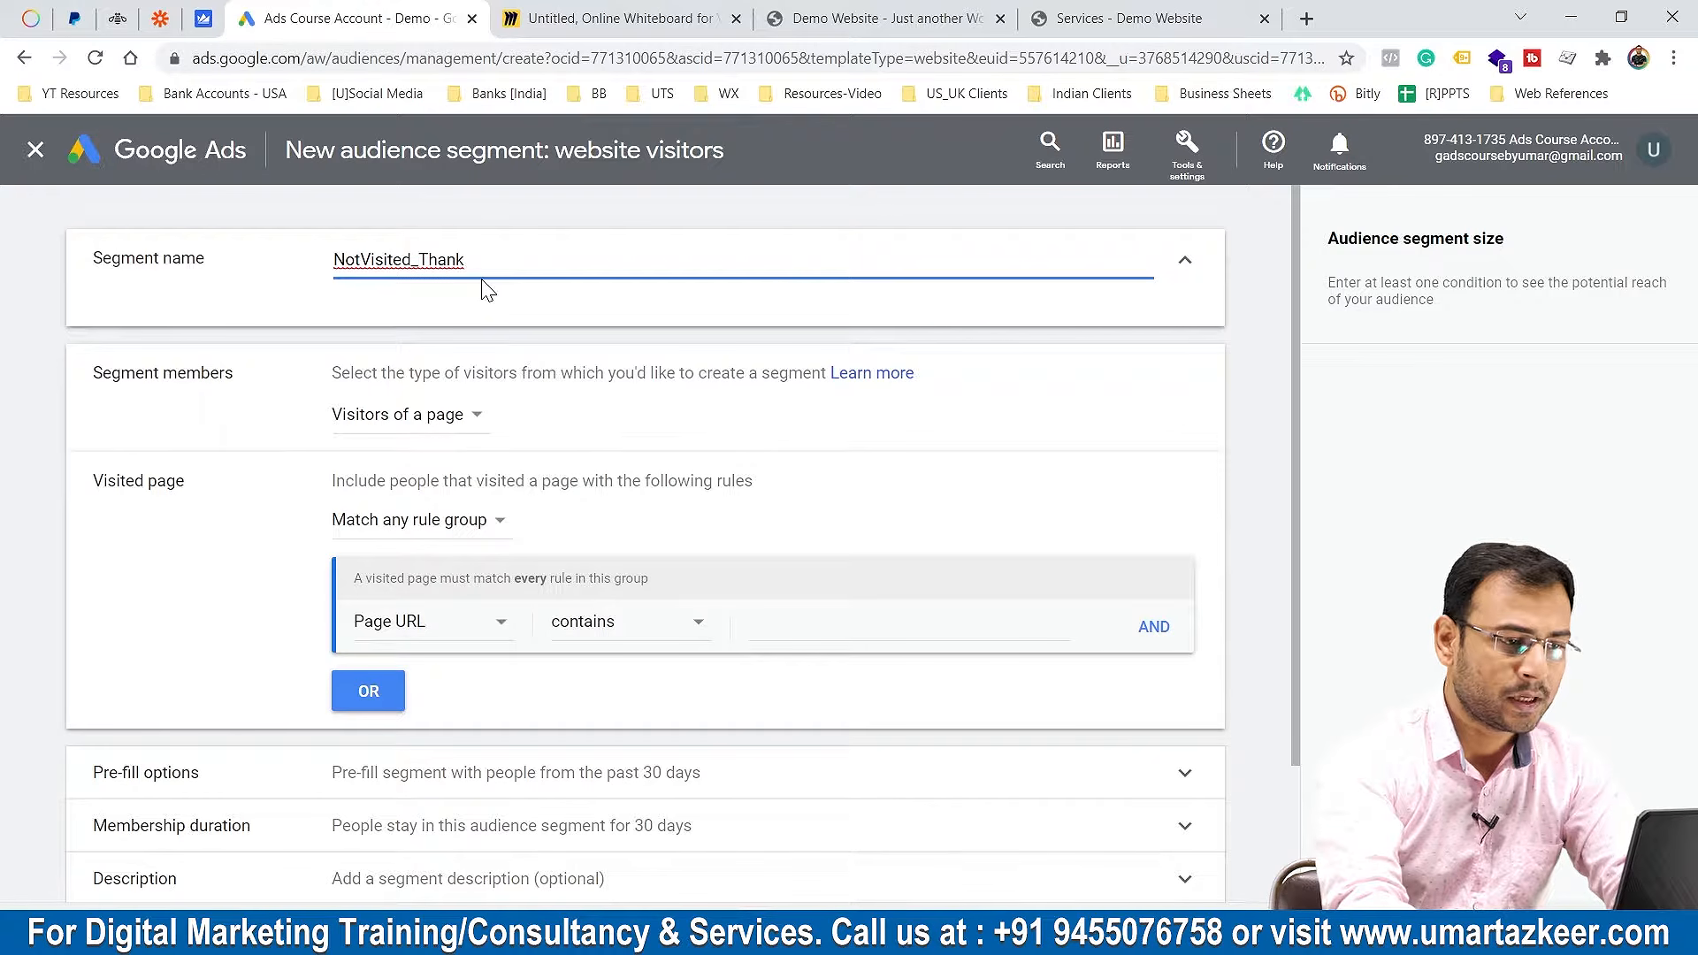
key("BackSpace")
key("BackSpace")
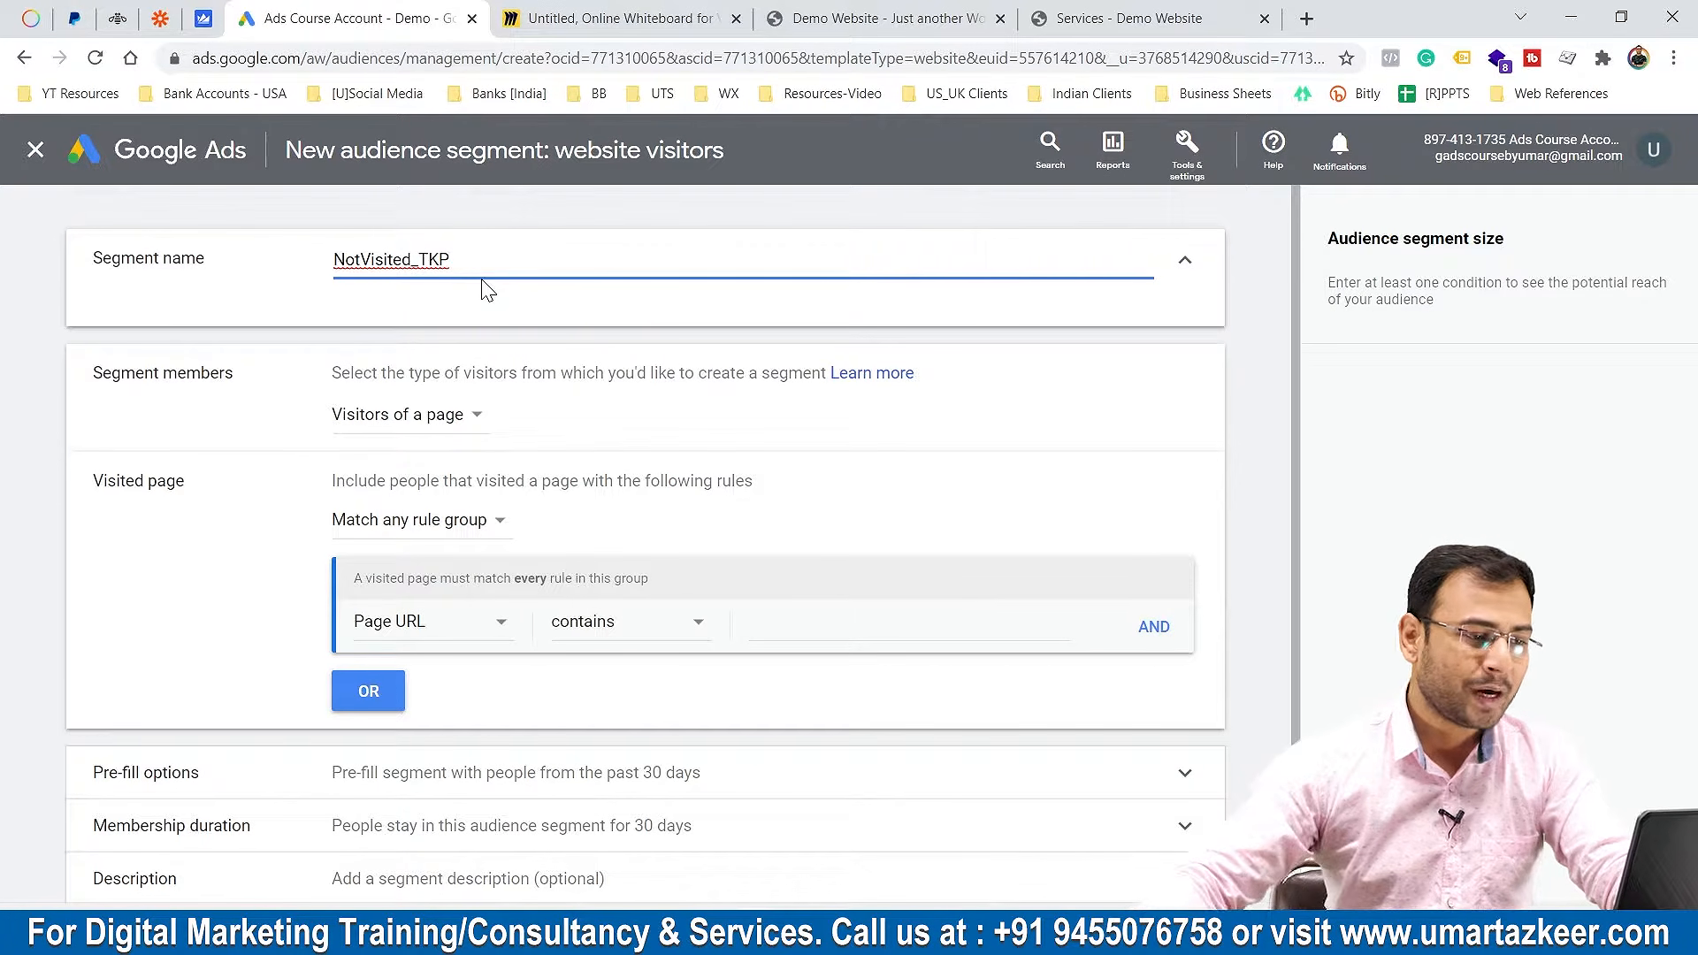
left_click(584, 448)
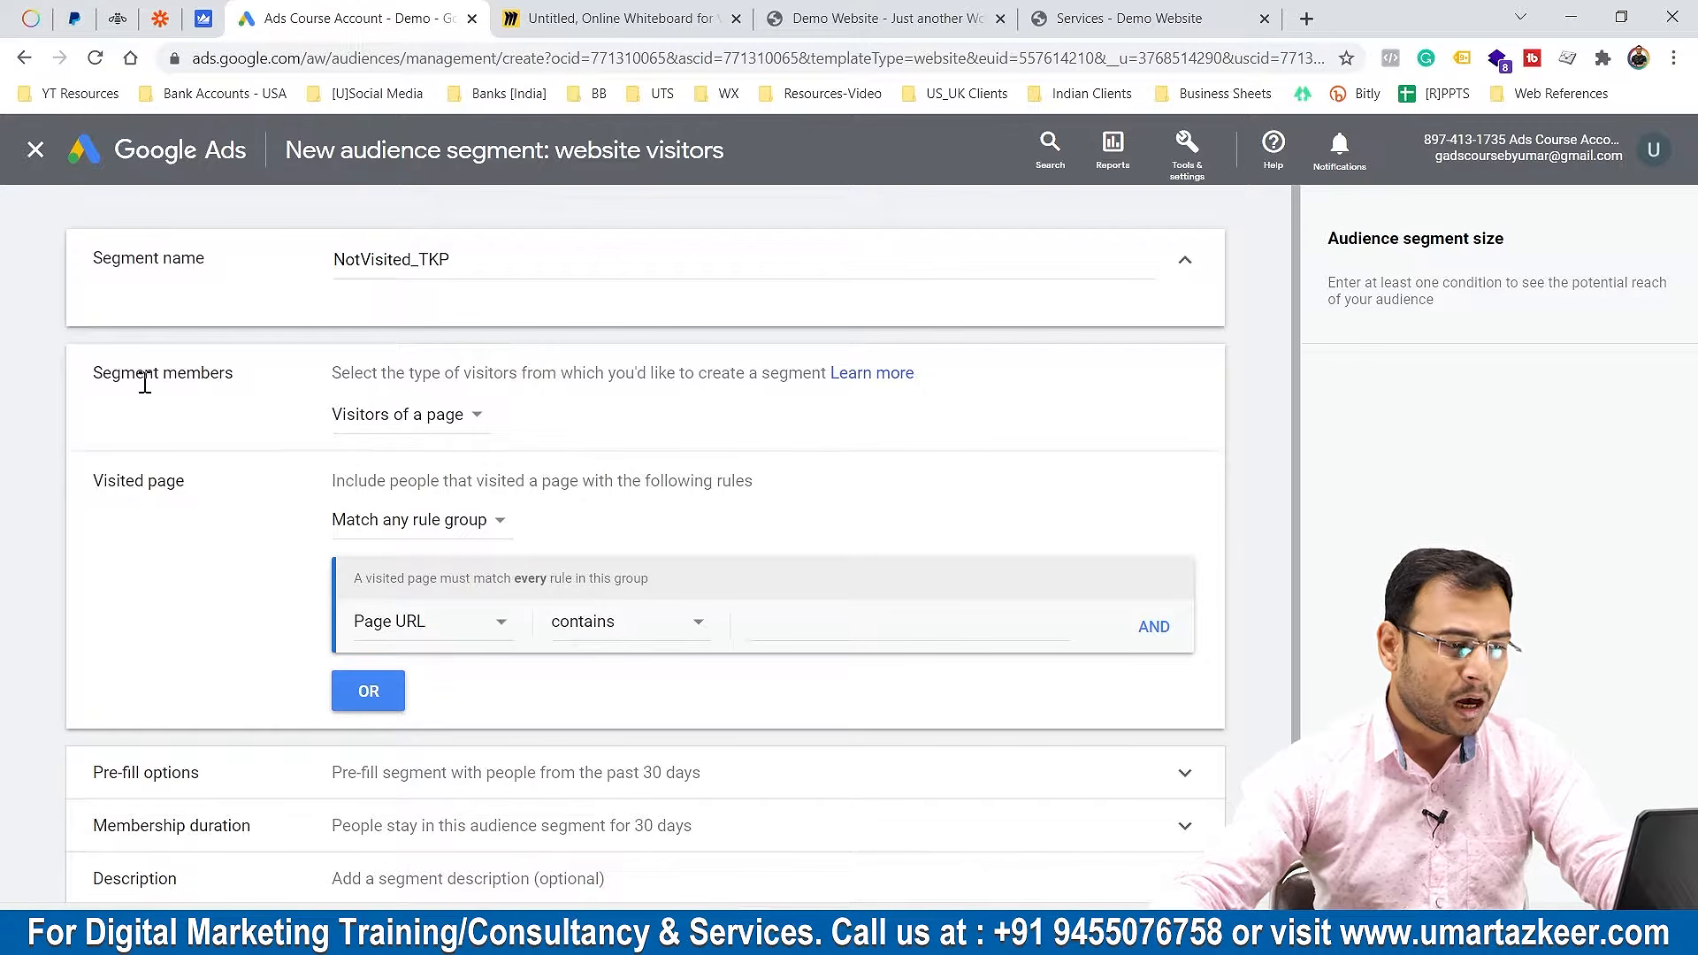
Set the segment members to "Visitors of a page who did not visit another page"
left_click(409, 417)
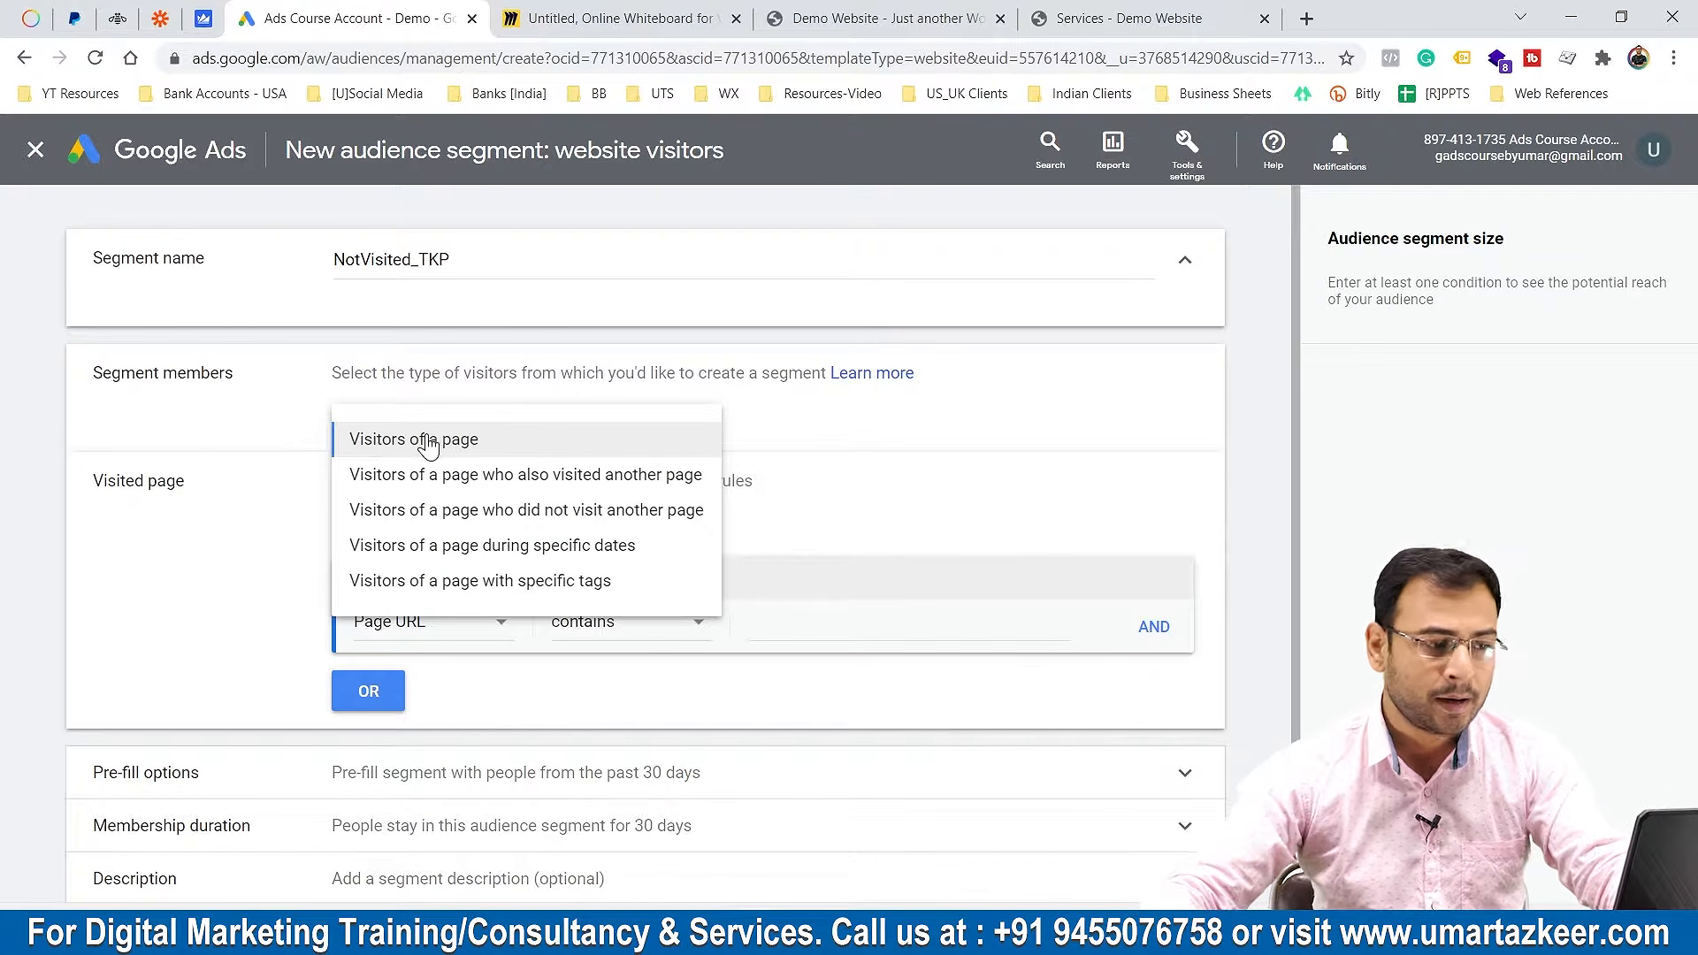
key("alt+Tab")
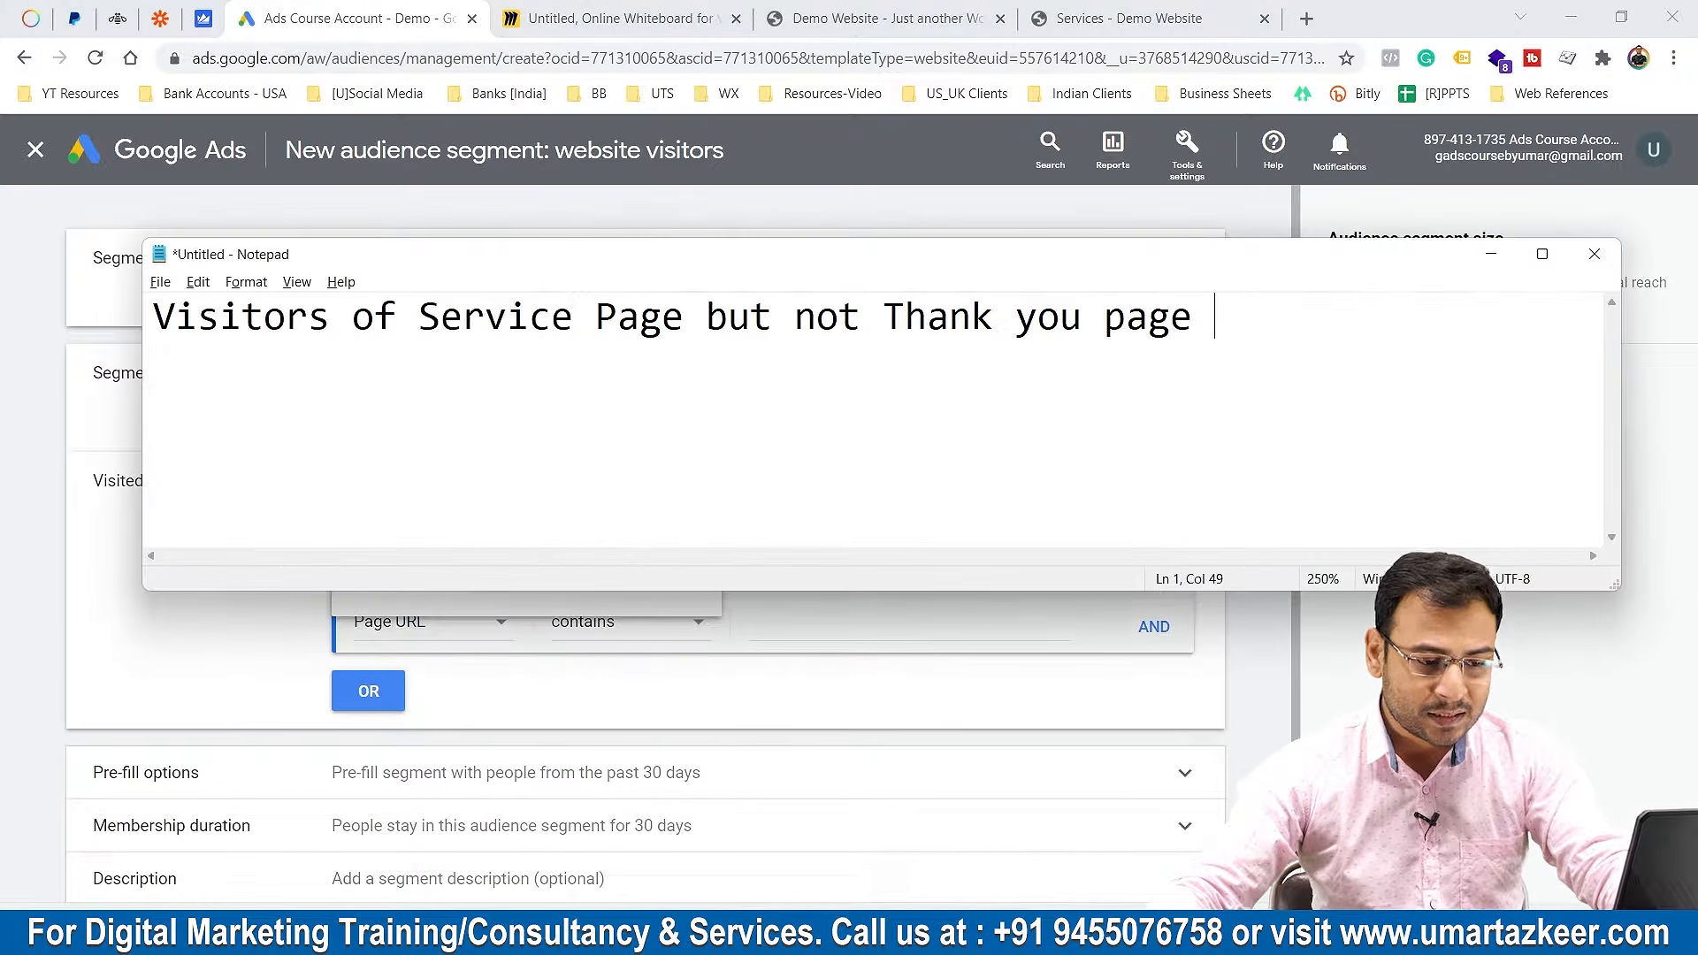
left_click(1492, 254)
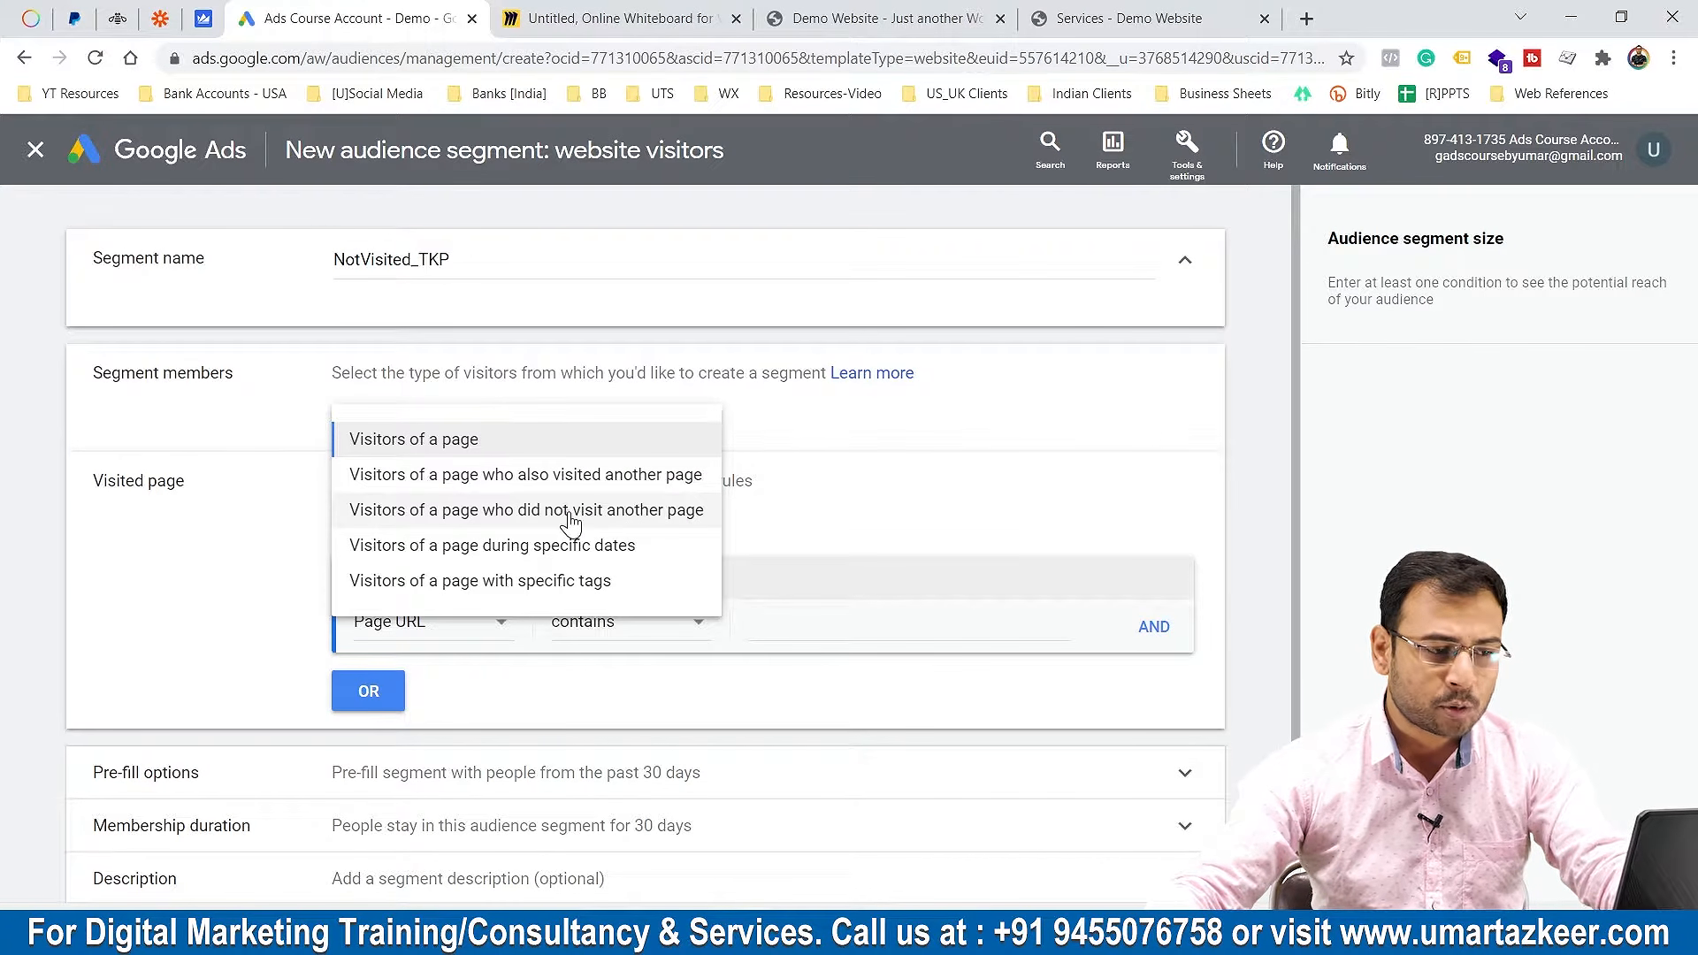
left_click(603, 521)
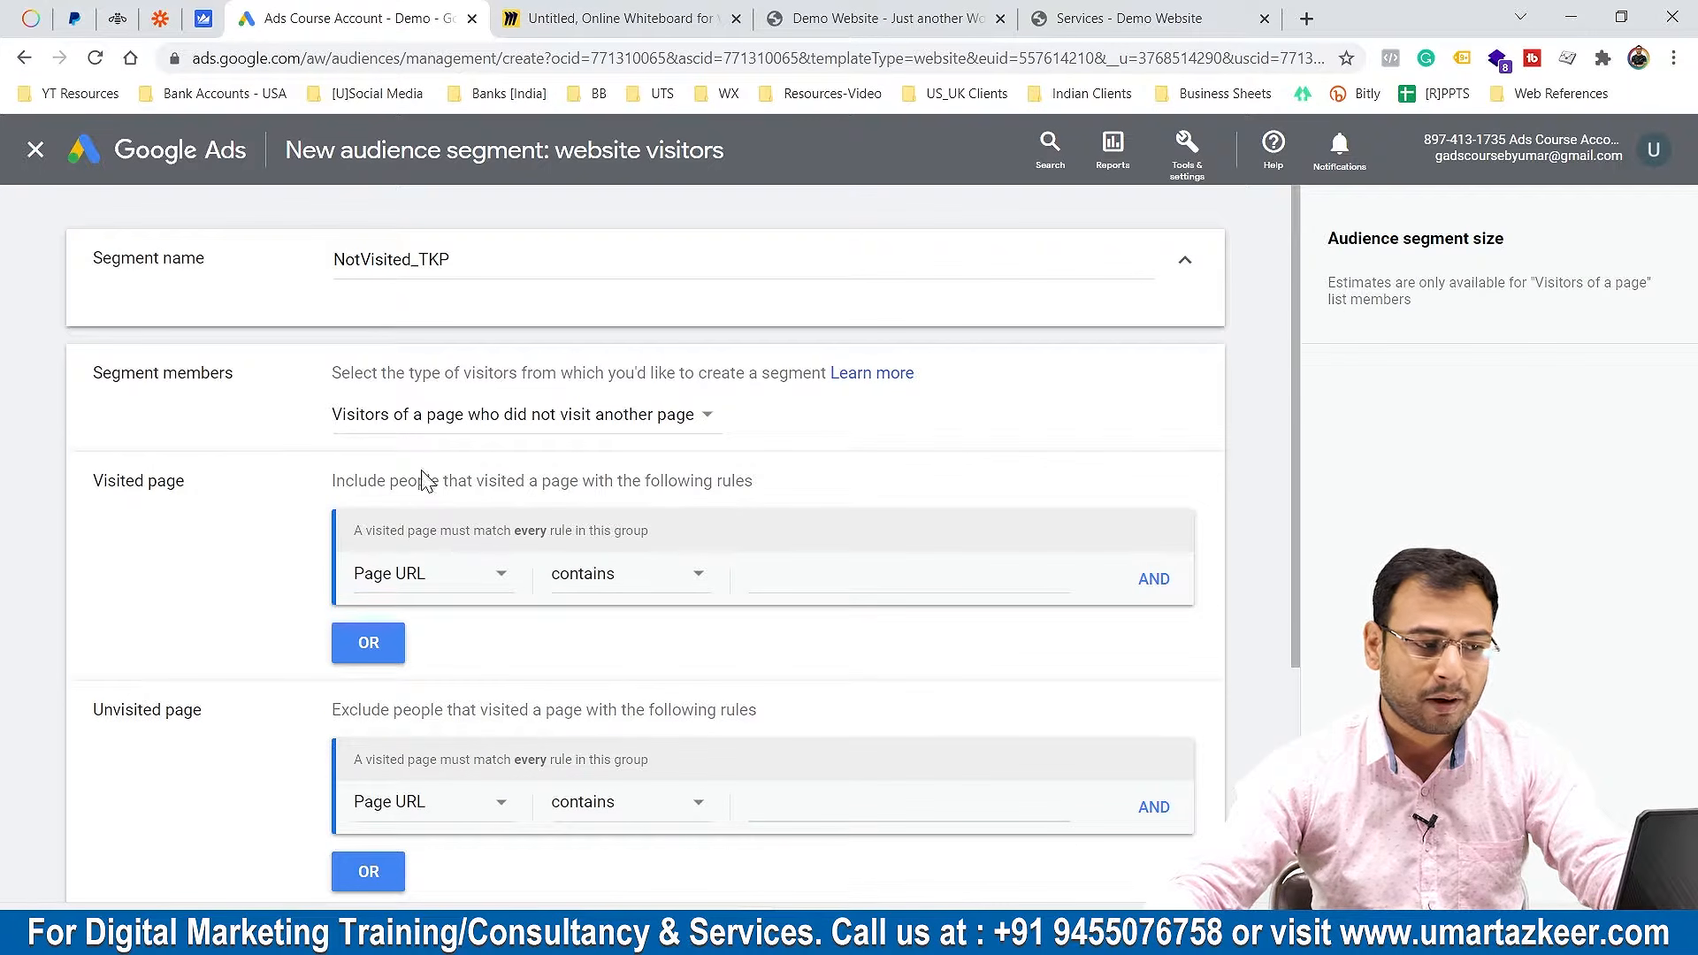
Copy the /services/ path from the demo site's Services page address and paste it as the visited page's "Page URL contains" value
left_click(827, 576)
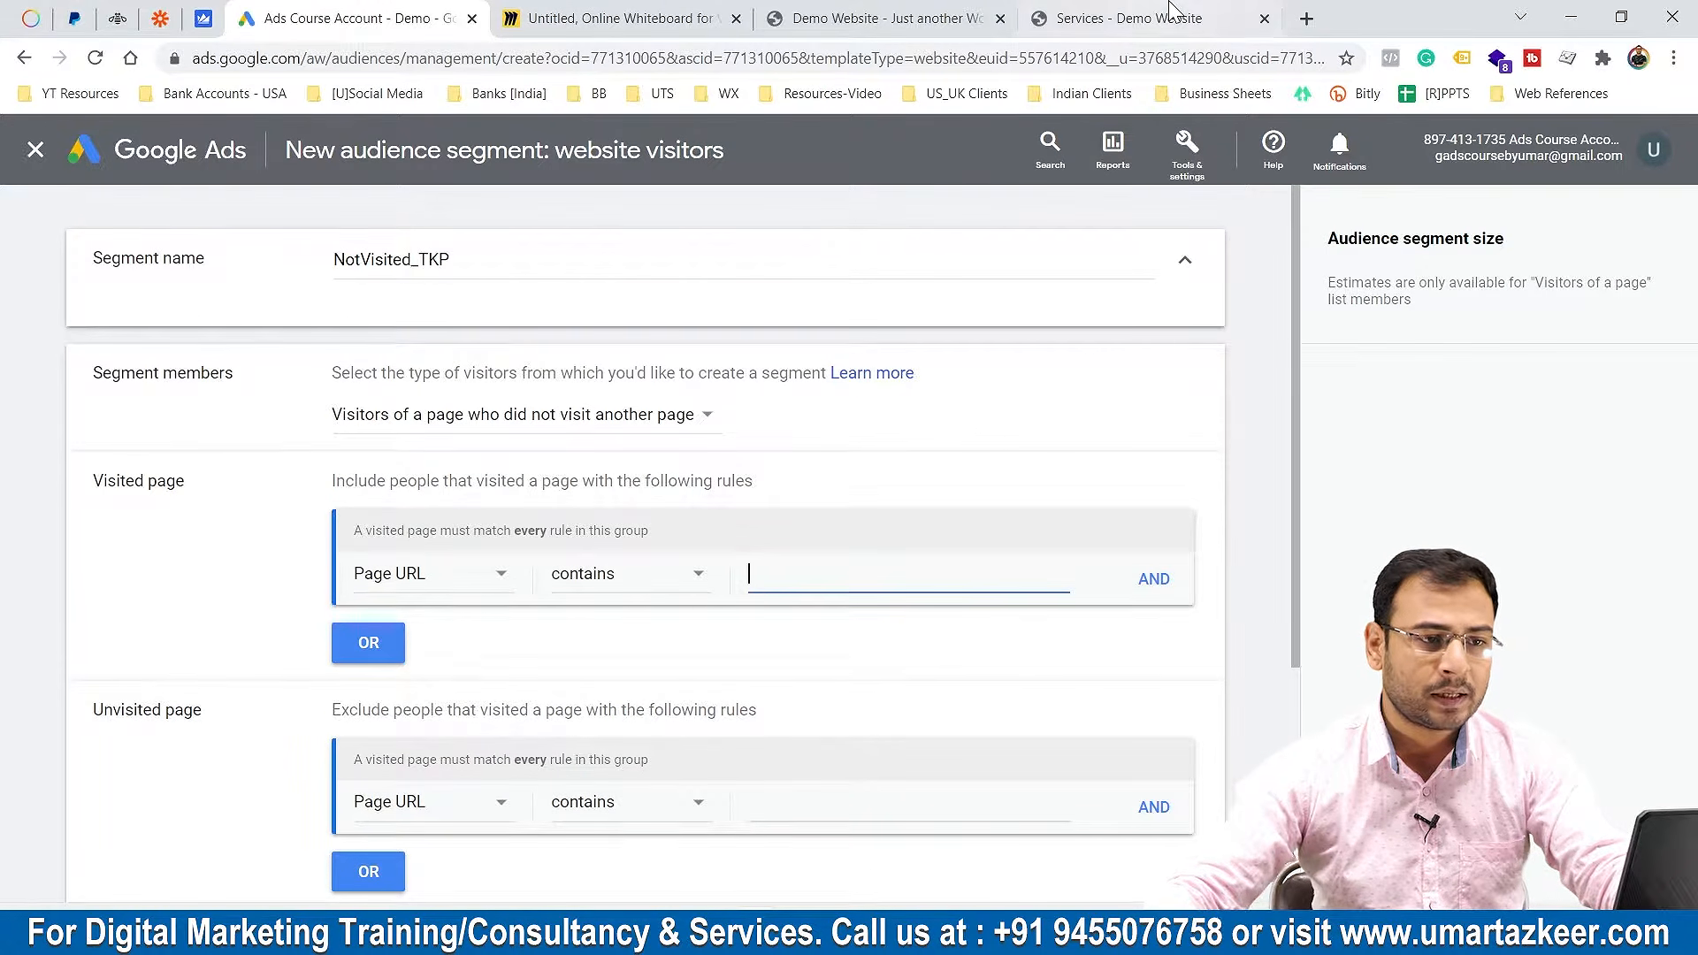
left_click(1116, 18)
left_click_drag(387, 60, 636, 60)
key("ctrl+c")
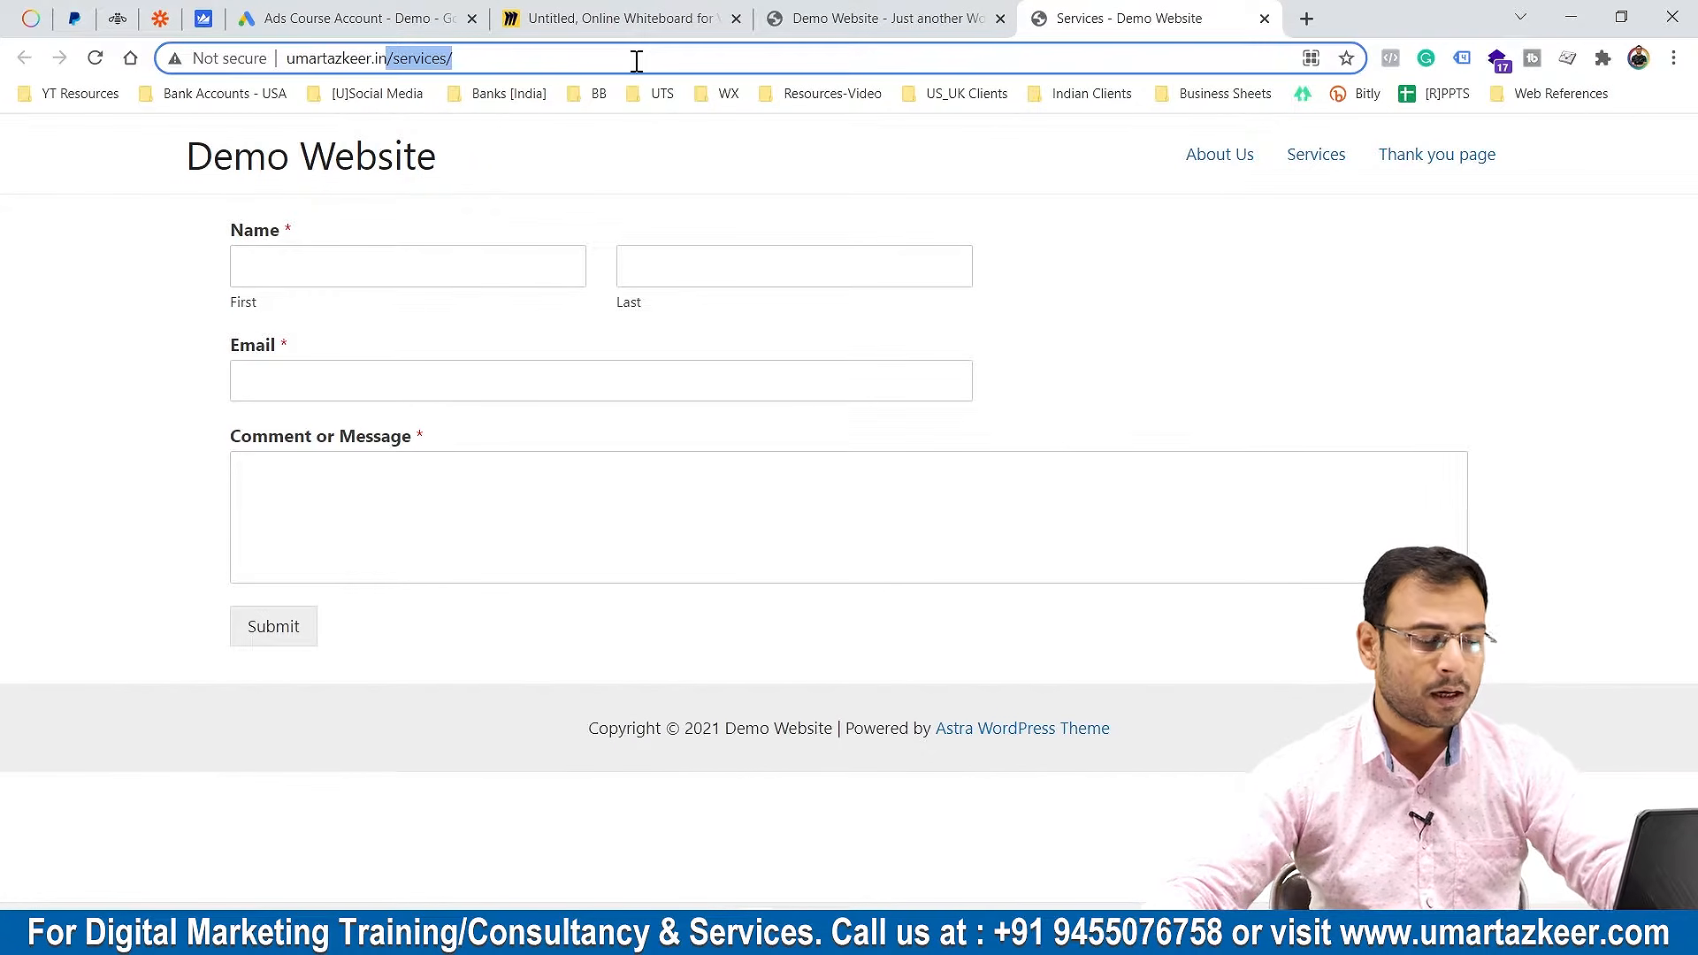
key("ctrl+shift+Tab")
key("ctrl+shift+Tab")
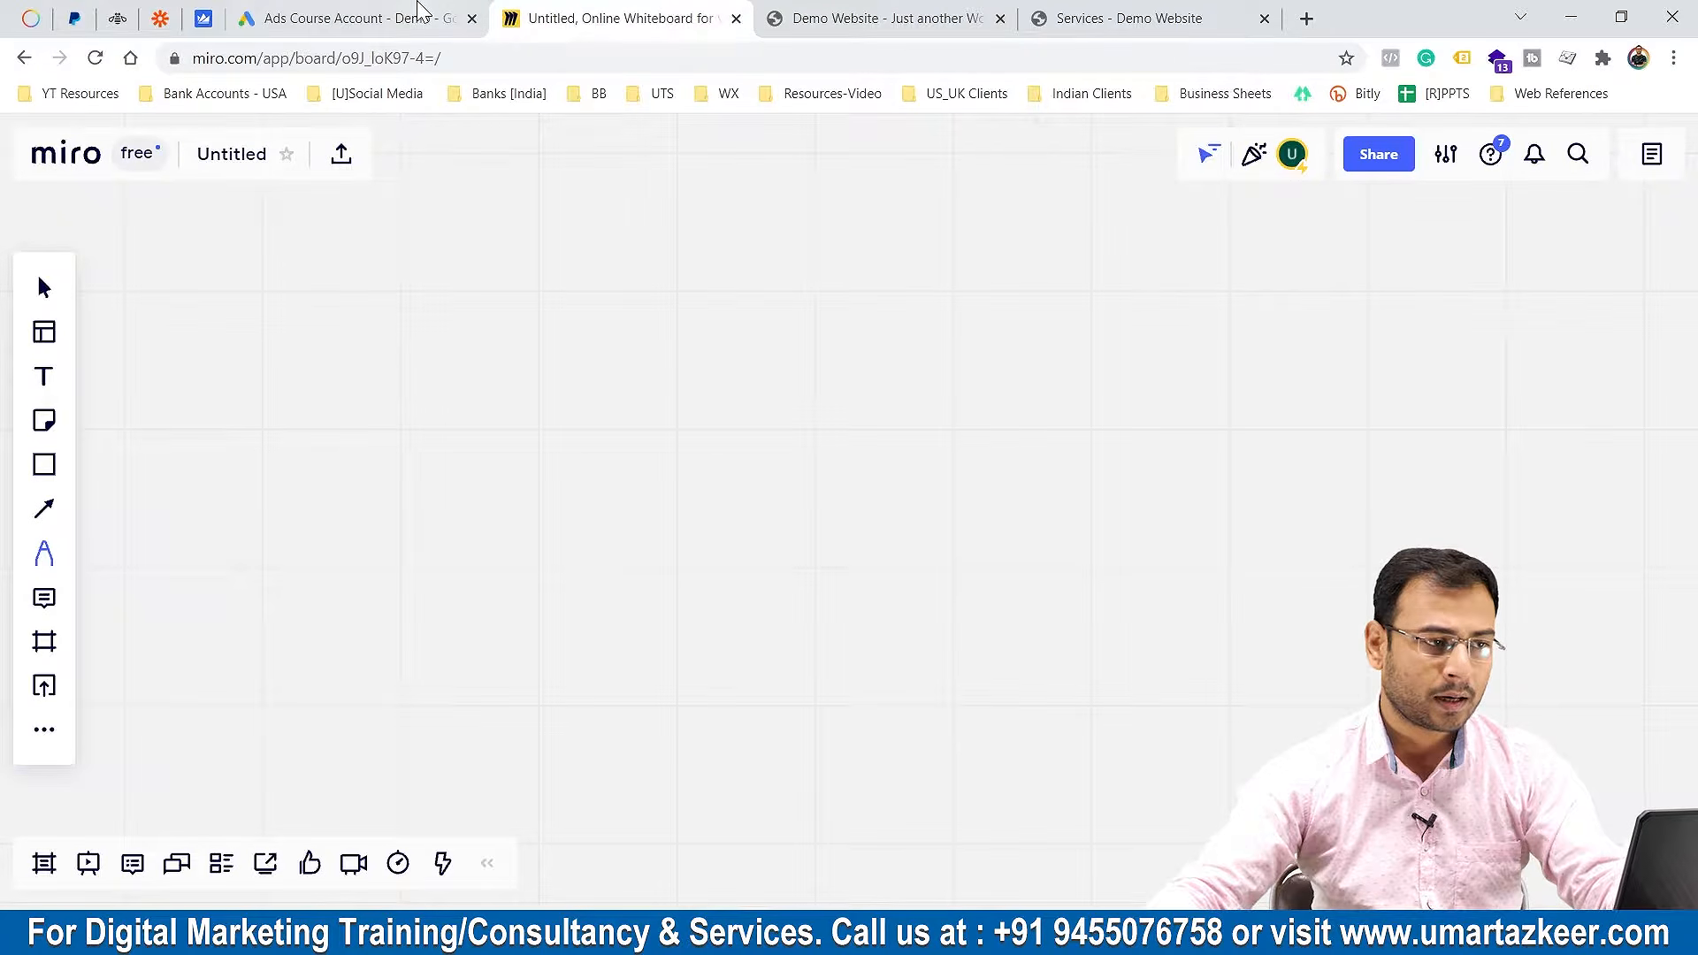
key("ctrl+shift+Tab")
key("ctrl+v")
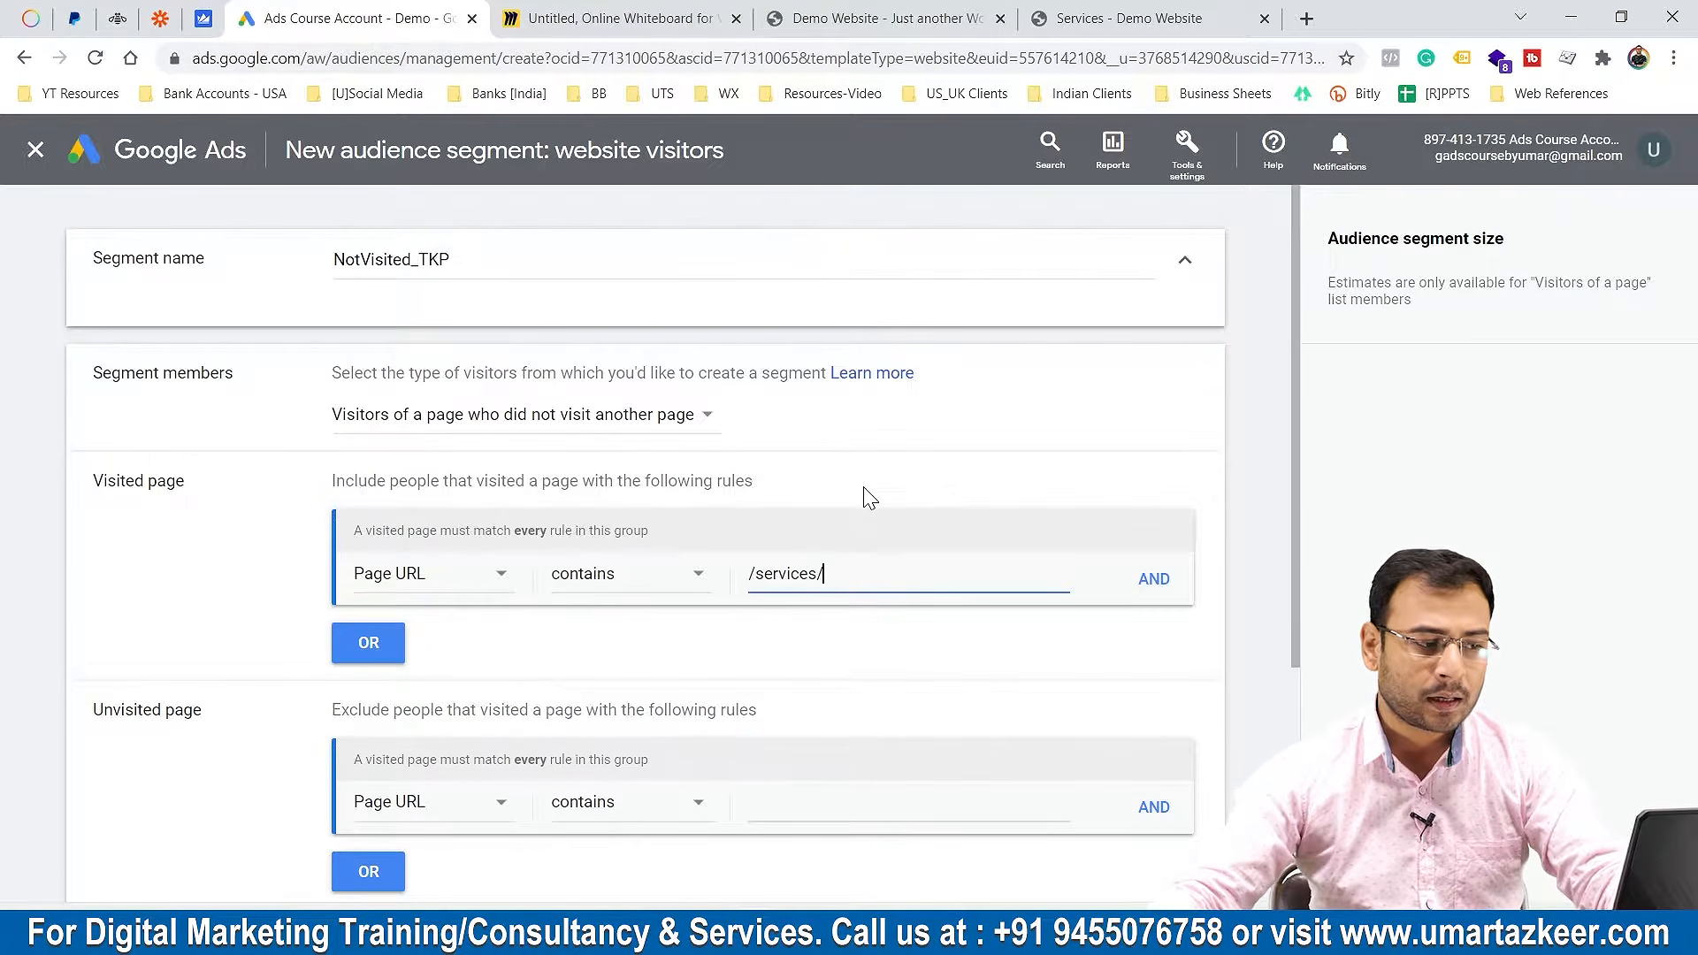
Open the demo site's Thank you page, copy its /thank-you/ path and paste it as the unvisited page's "Page URL contains" value
scroll(217, 357, "down", 3)
left_click(1106, 18)
right_click(1458, 163)
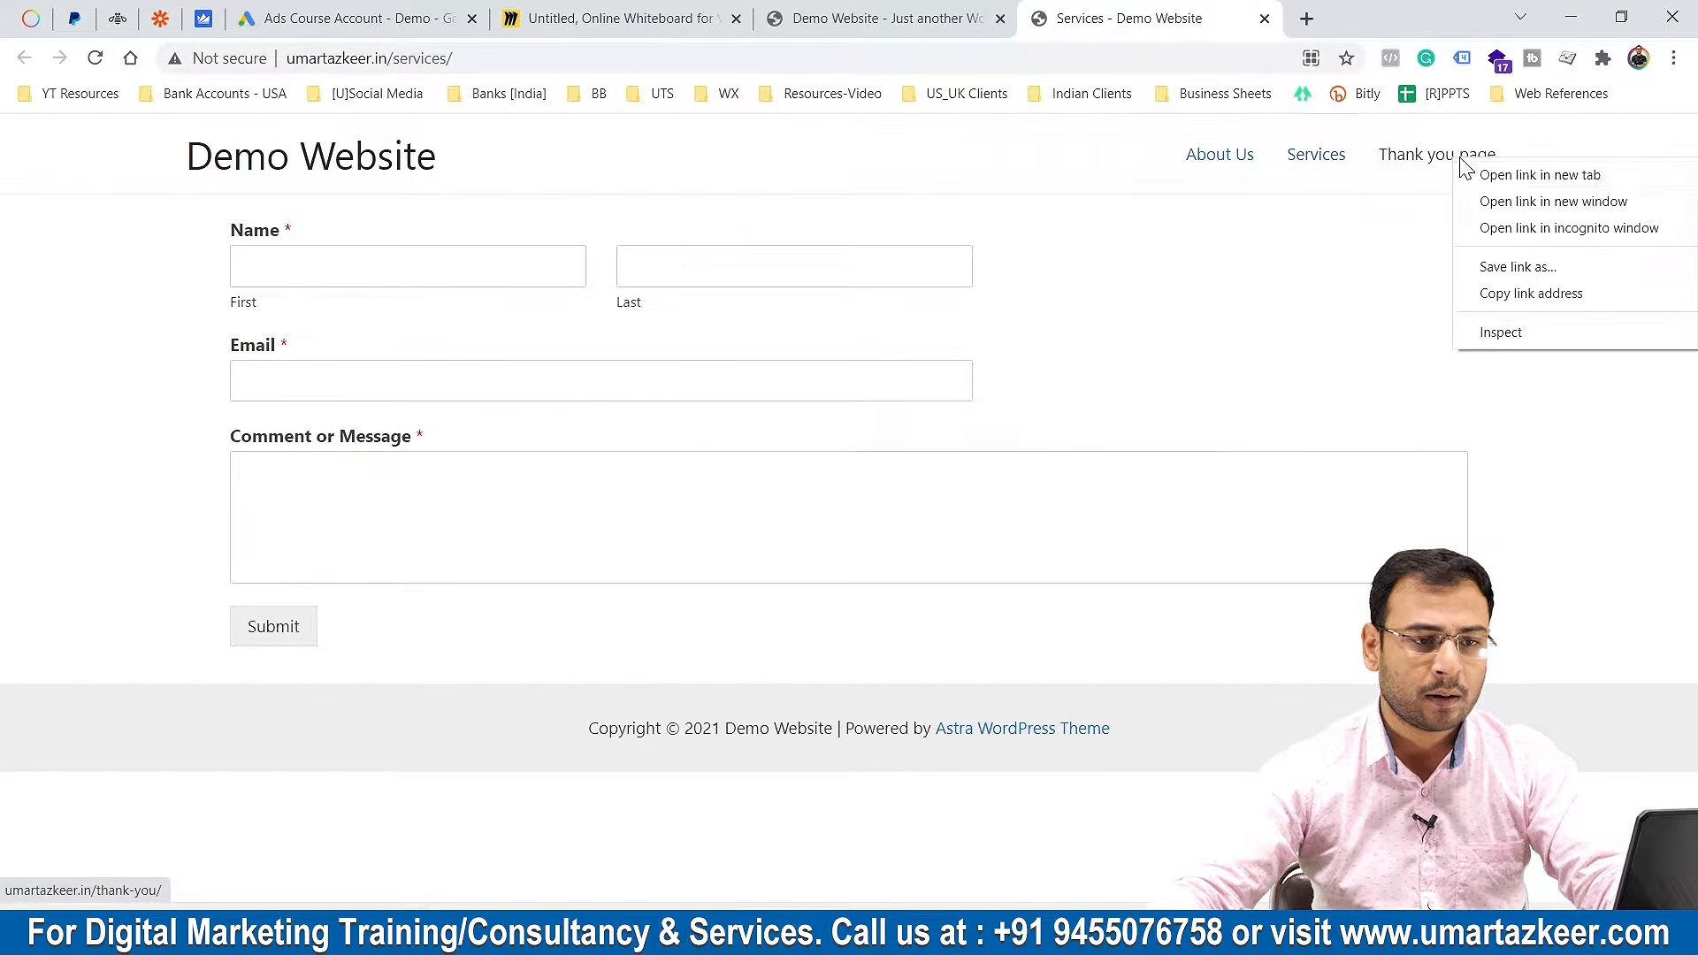
left_click(1521, 171)
key("ctrl+Tab")
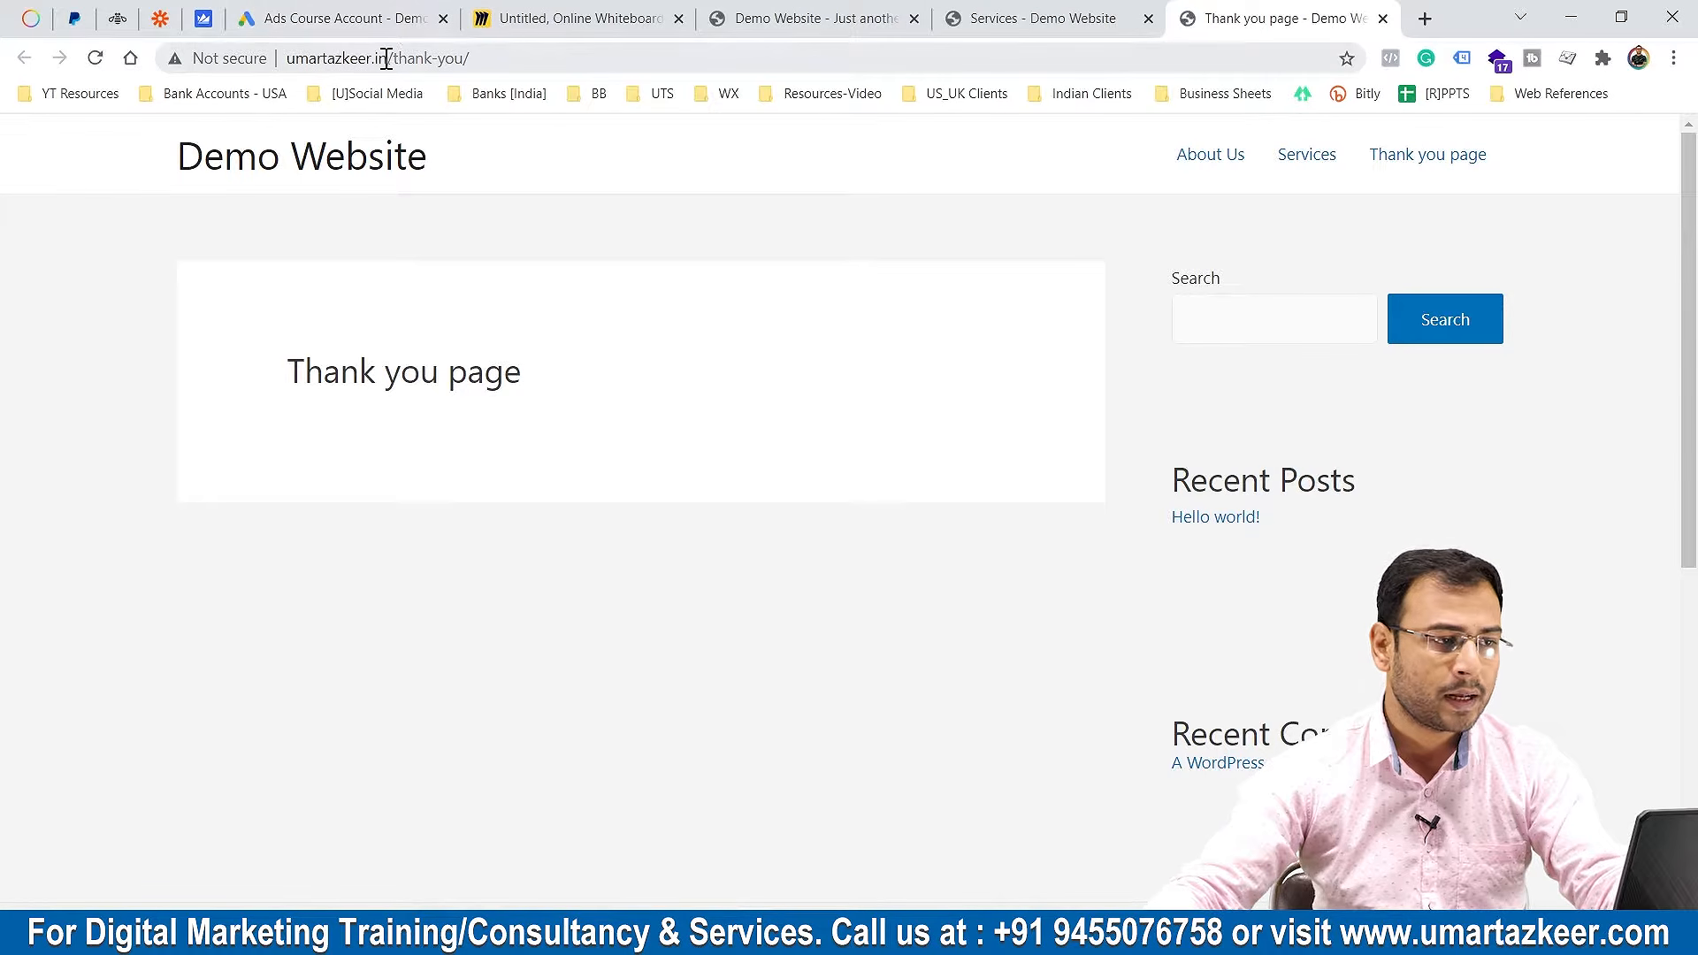
left_click_drag(379, 59, 669, 68)
left_click(436, 59)
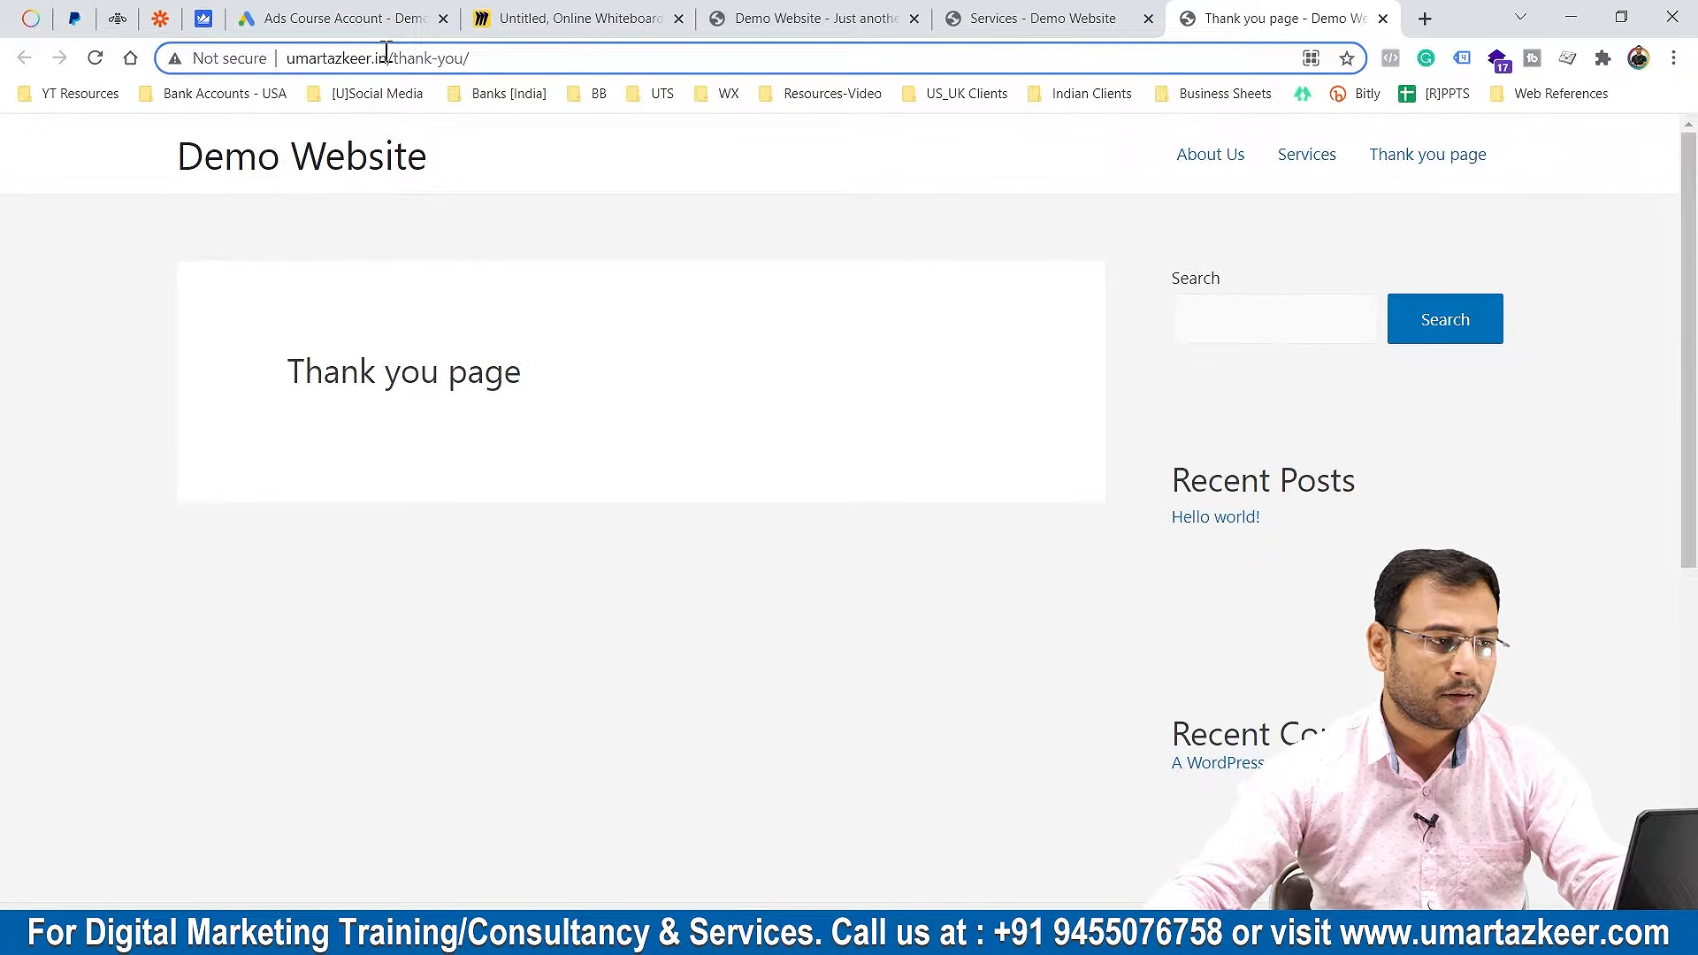
left_click_drag(386, 59, 561, 65)
key("ctrl+c")
left_click(345, 17)
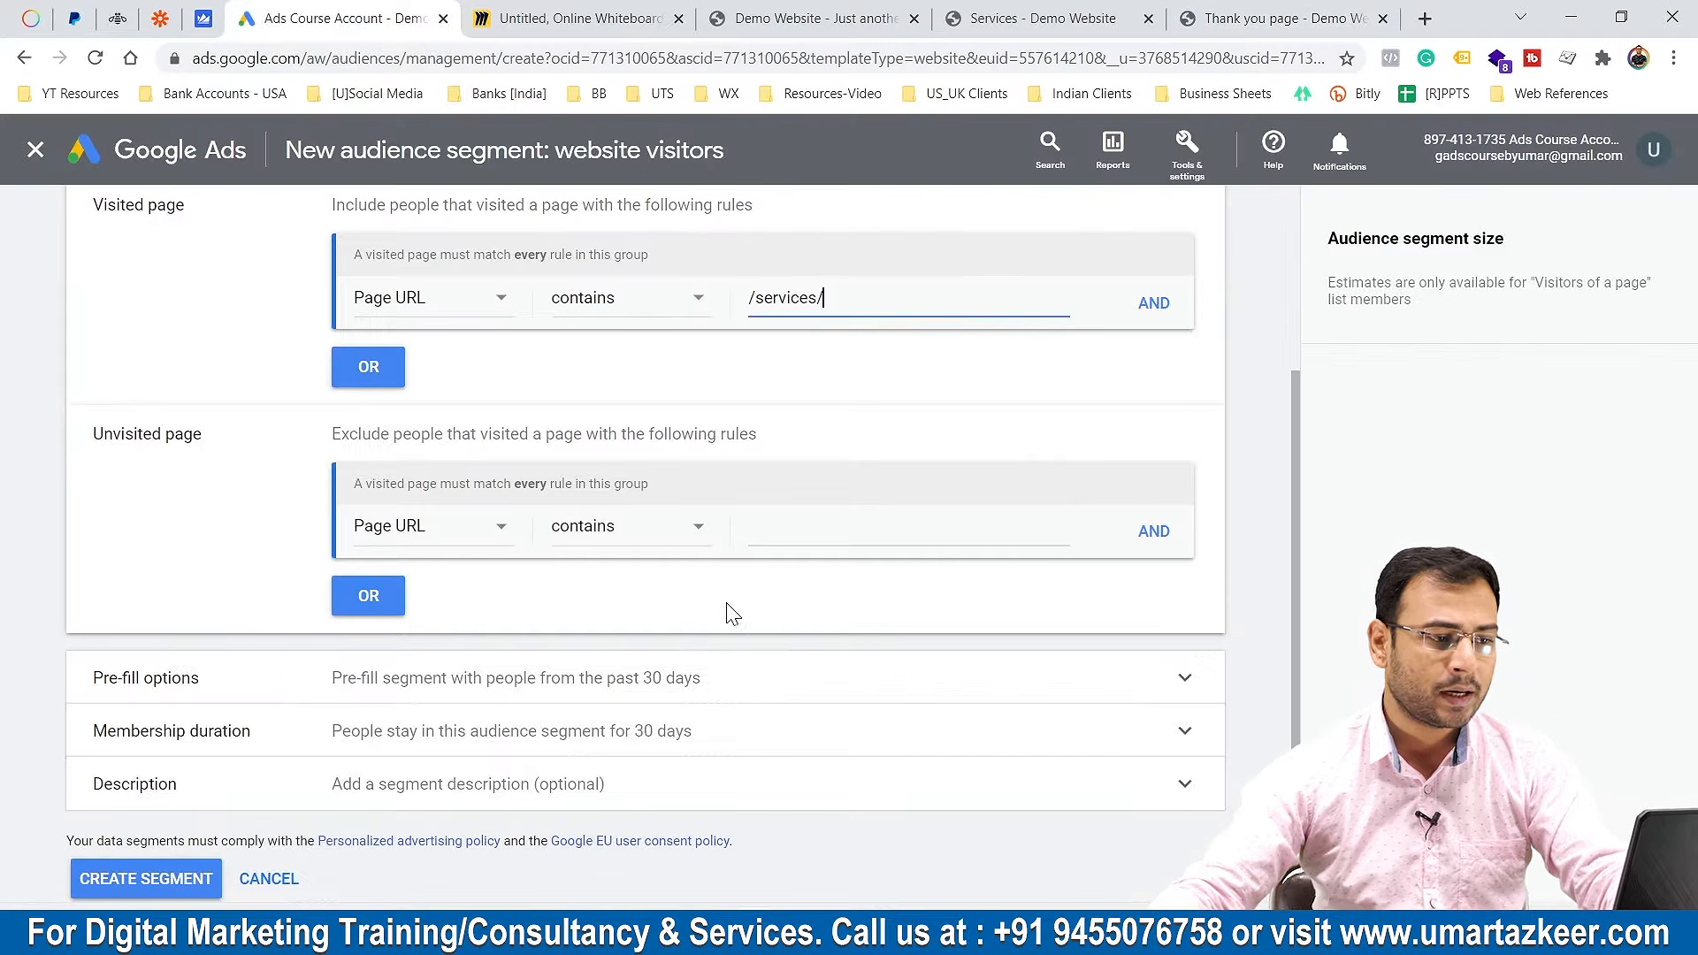
left_click(812, 525)
key("ctrl+v")
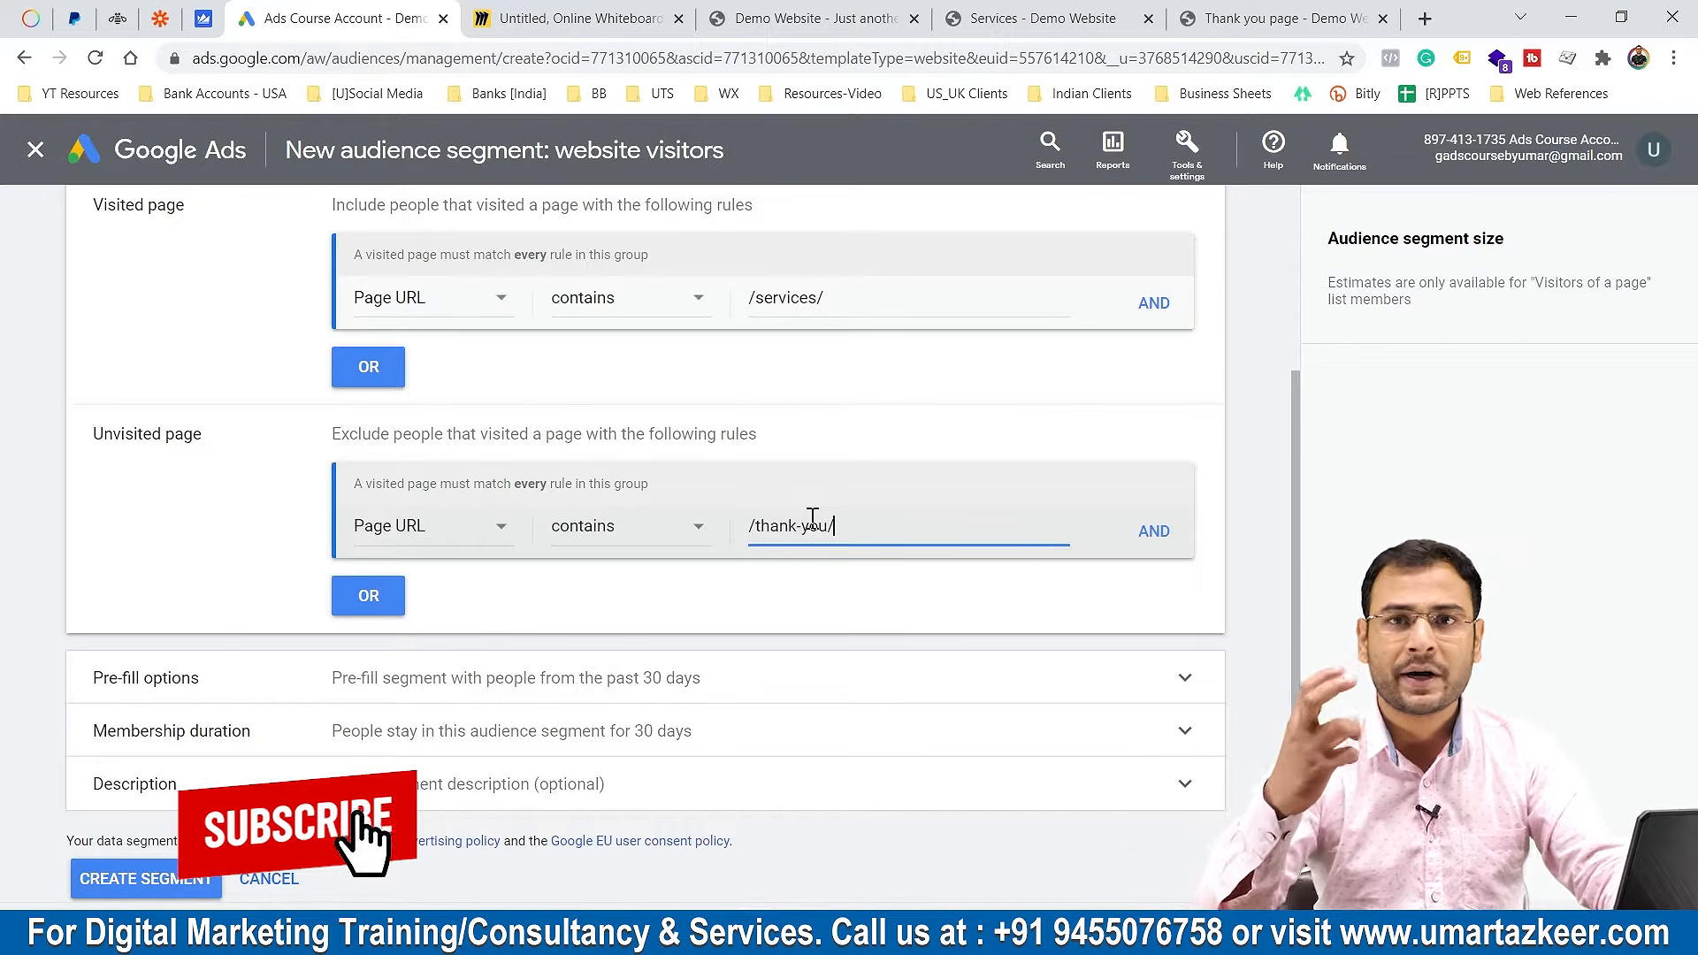
Try starting with an empty segment in the pre-fill options and return to pre-filling with people who matched the rules within the past 30 days
scroll(809, 524, "up", 2)
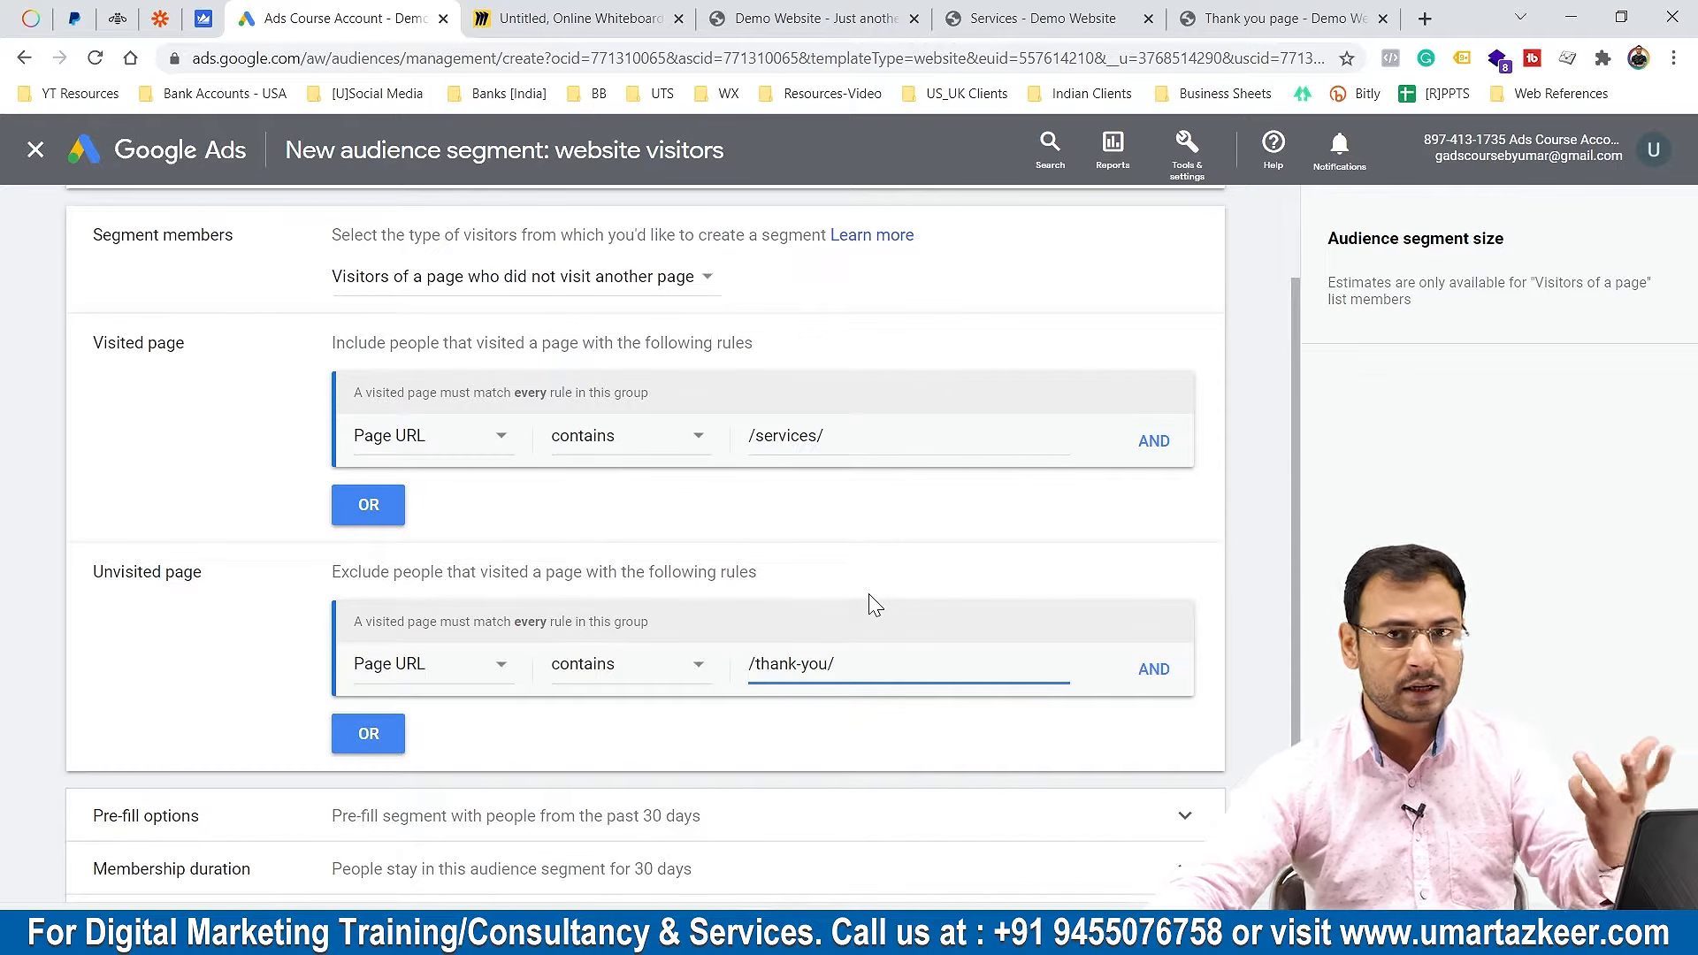
scroll(978, 580, "down", 3)
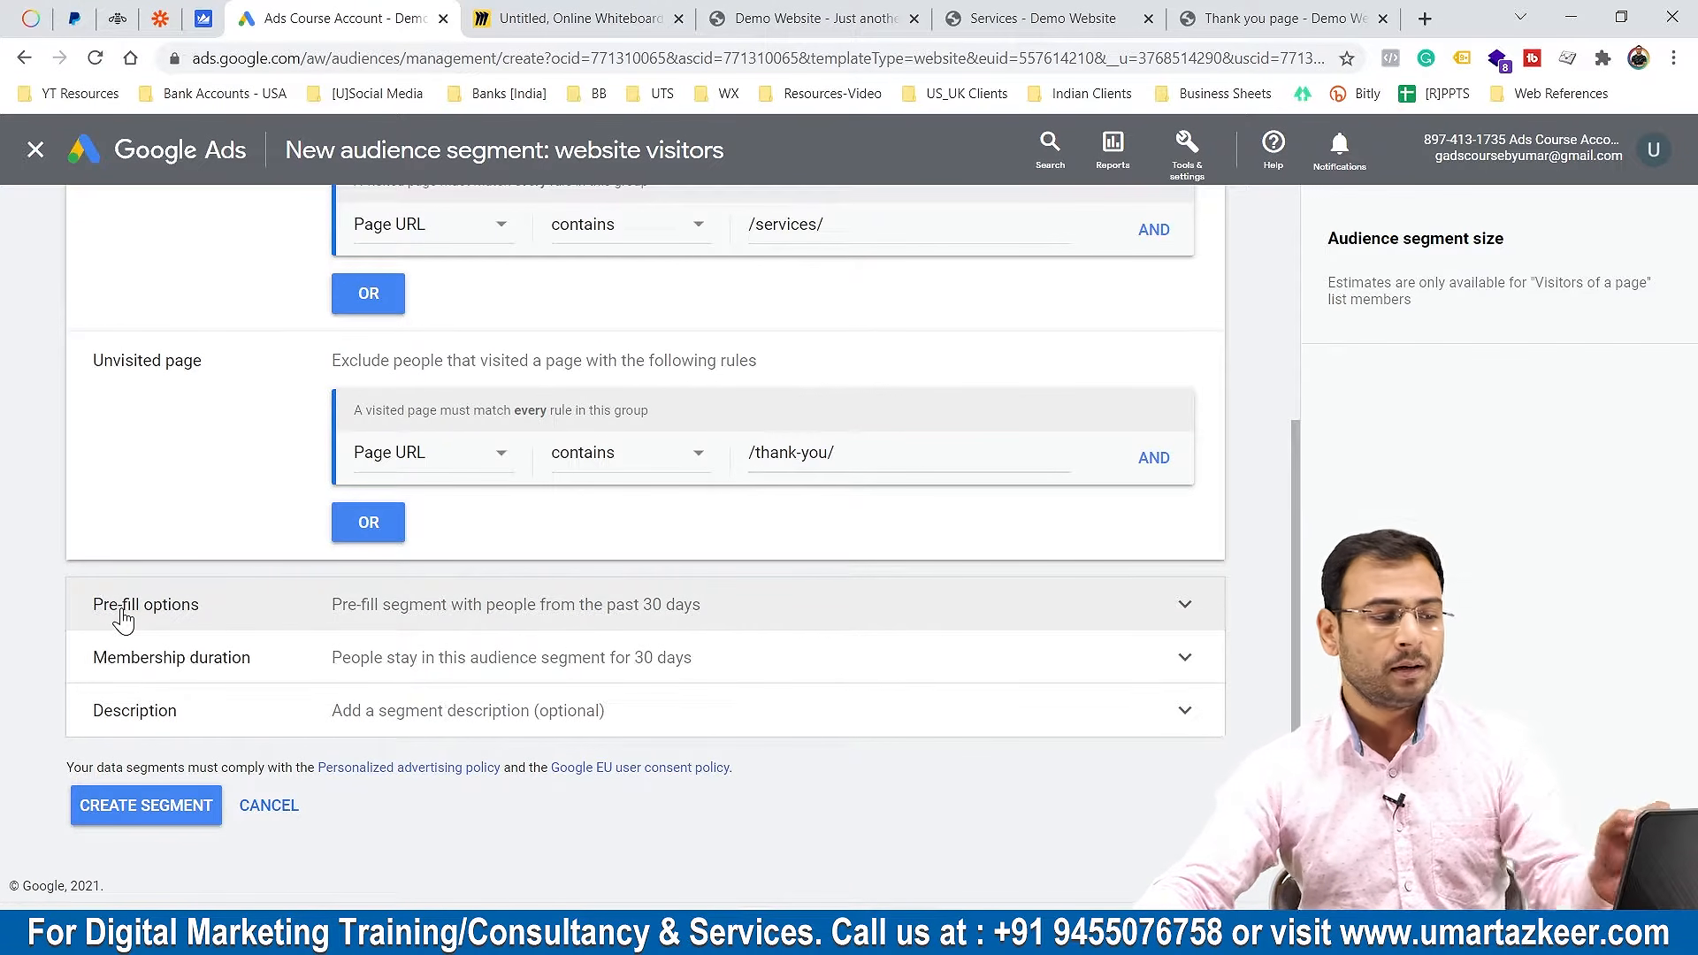
left_click(419, 605)
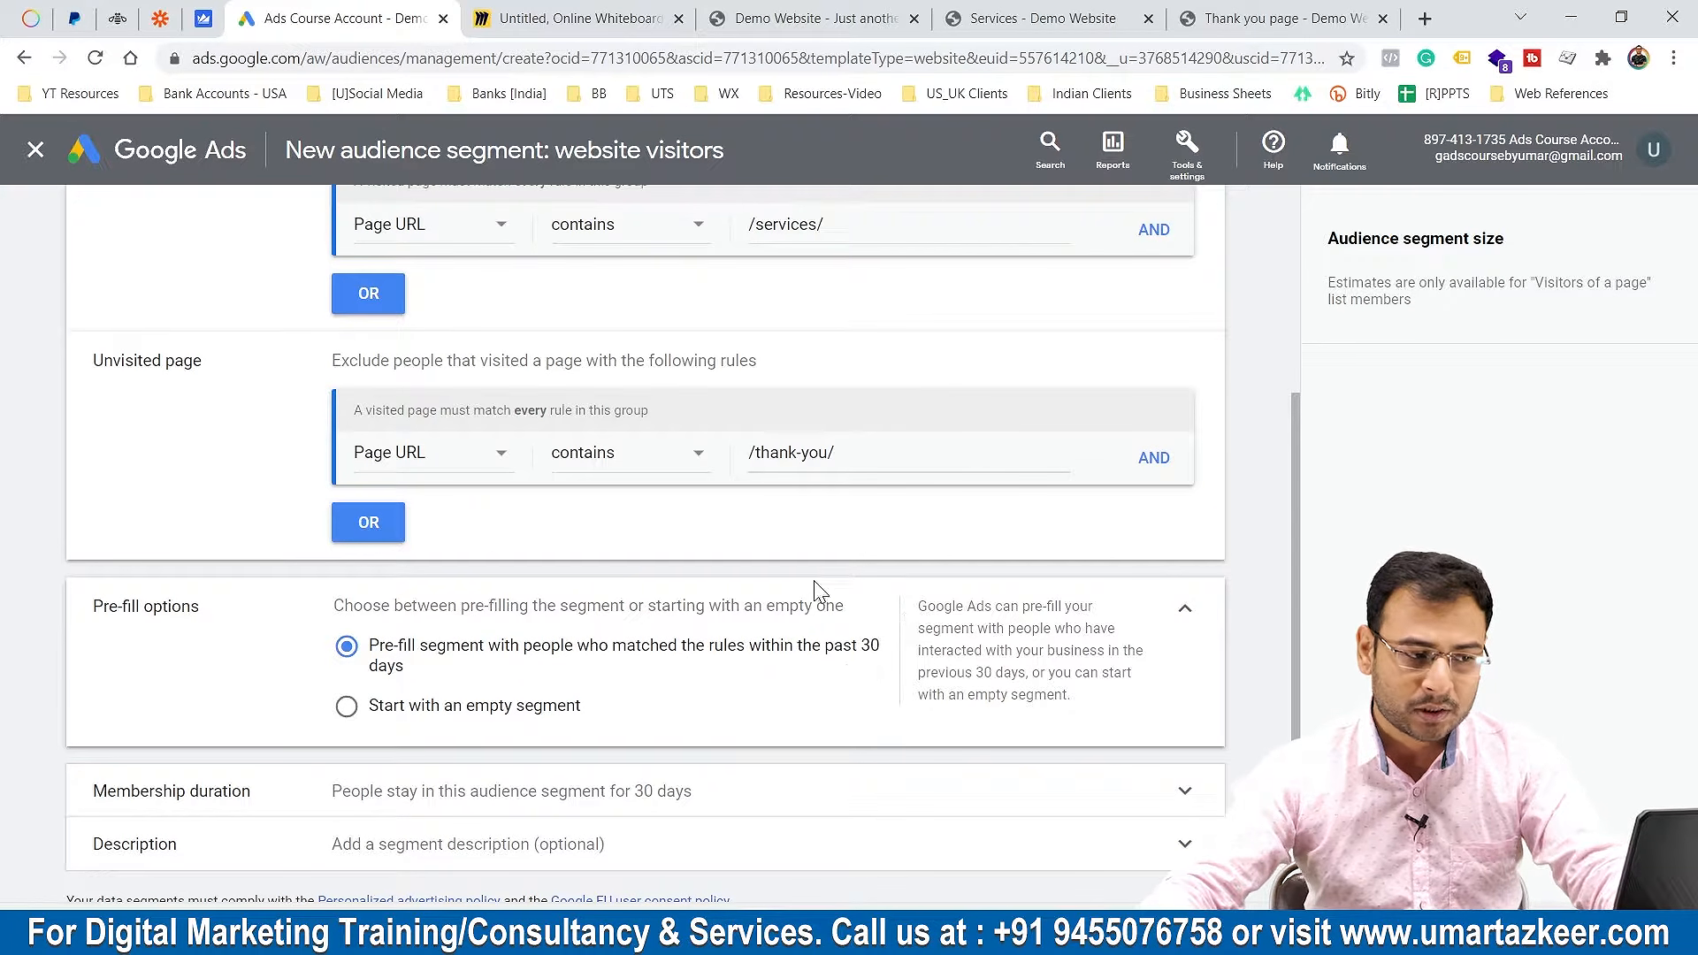
left_click(402, 705)
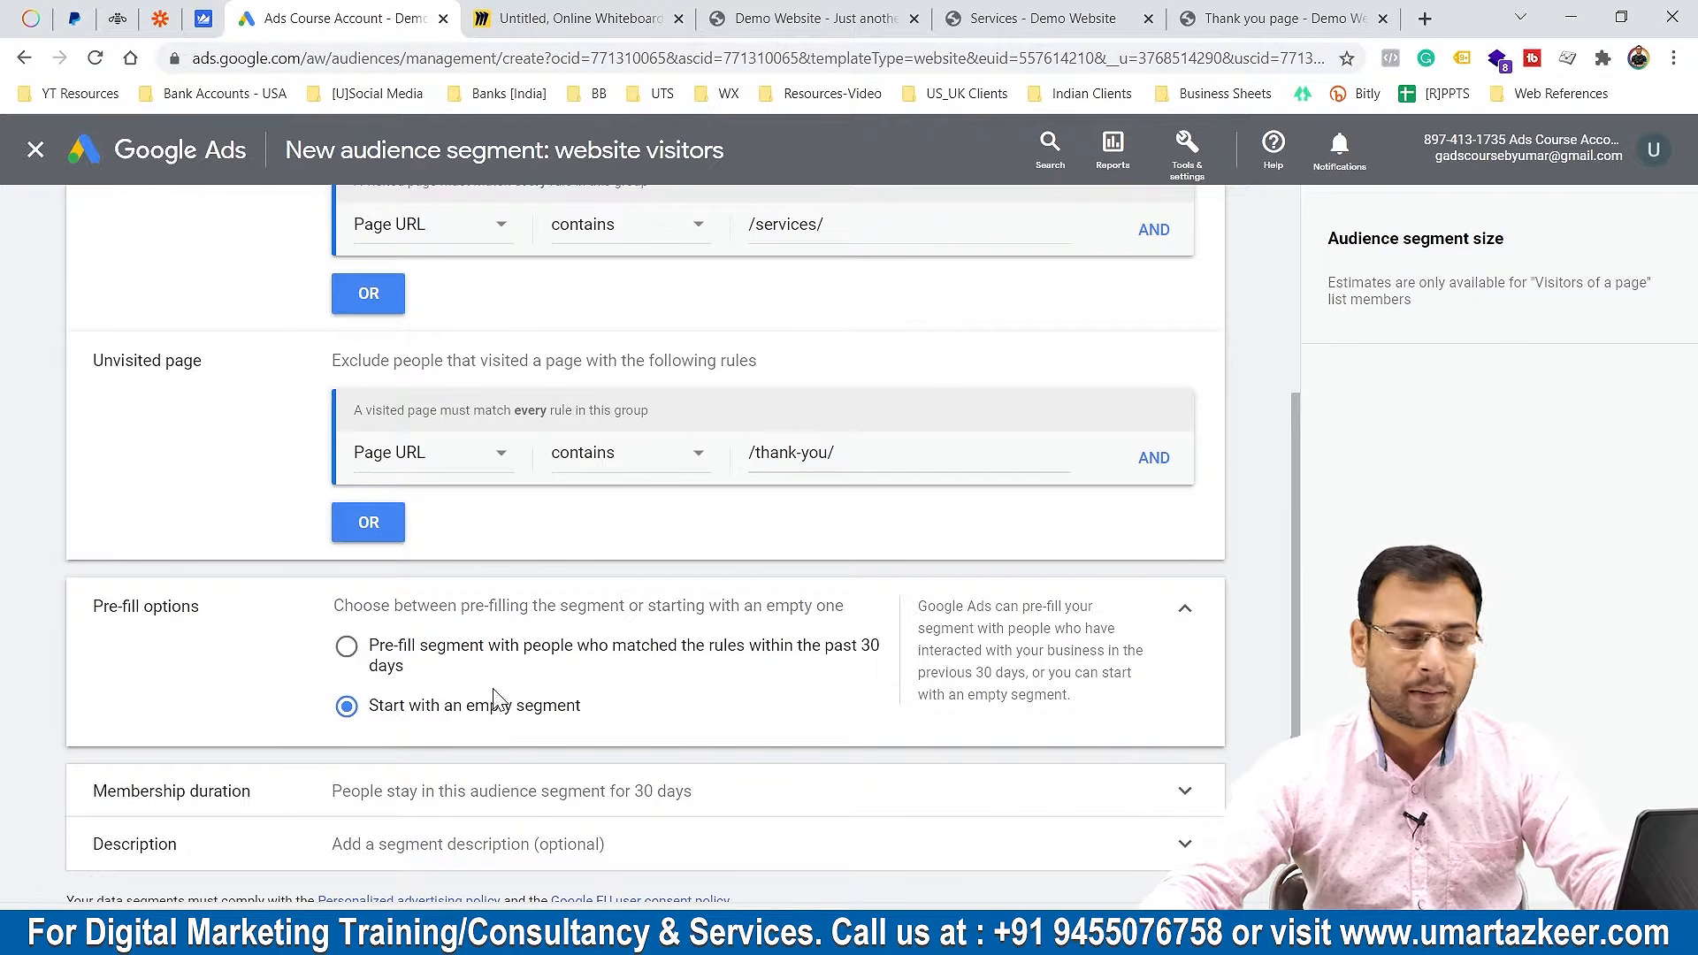
left_click(486, 656)
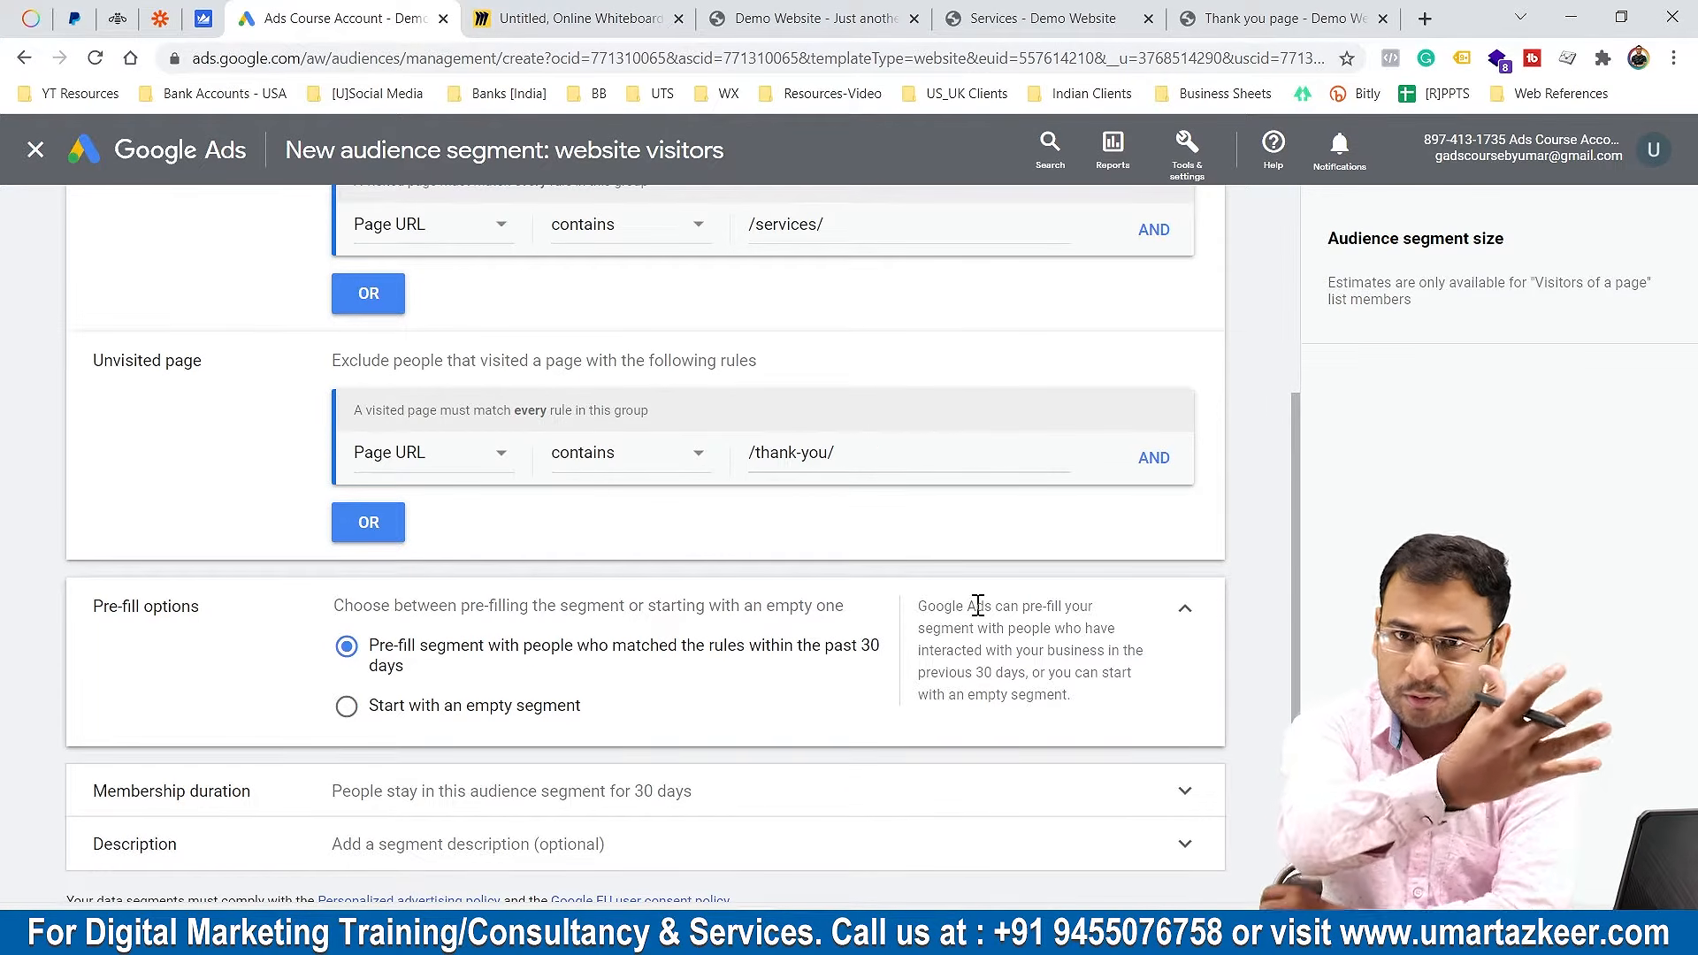
Switch to the Miro whiteboard and sketch a large box with the pen, with the underlined word "condition" above it
left_click(547, 24)
left_click(45, 554)
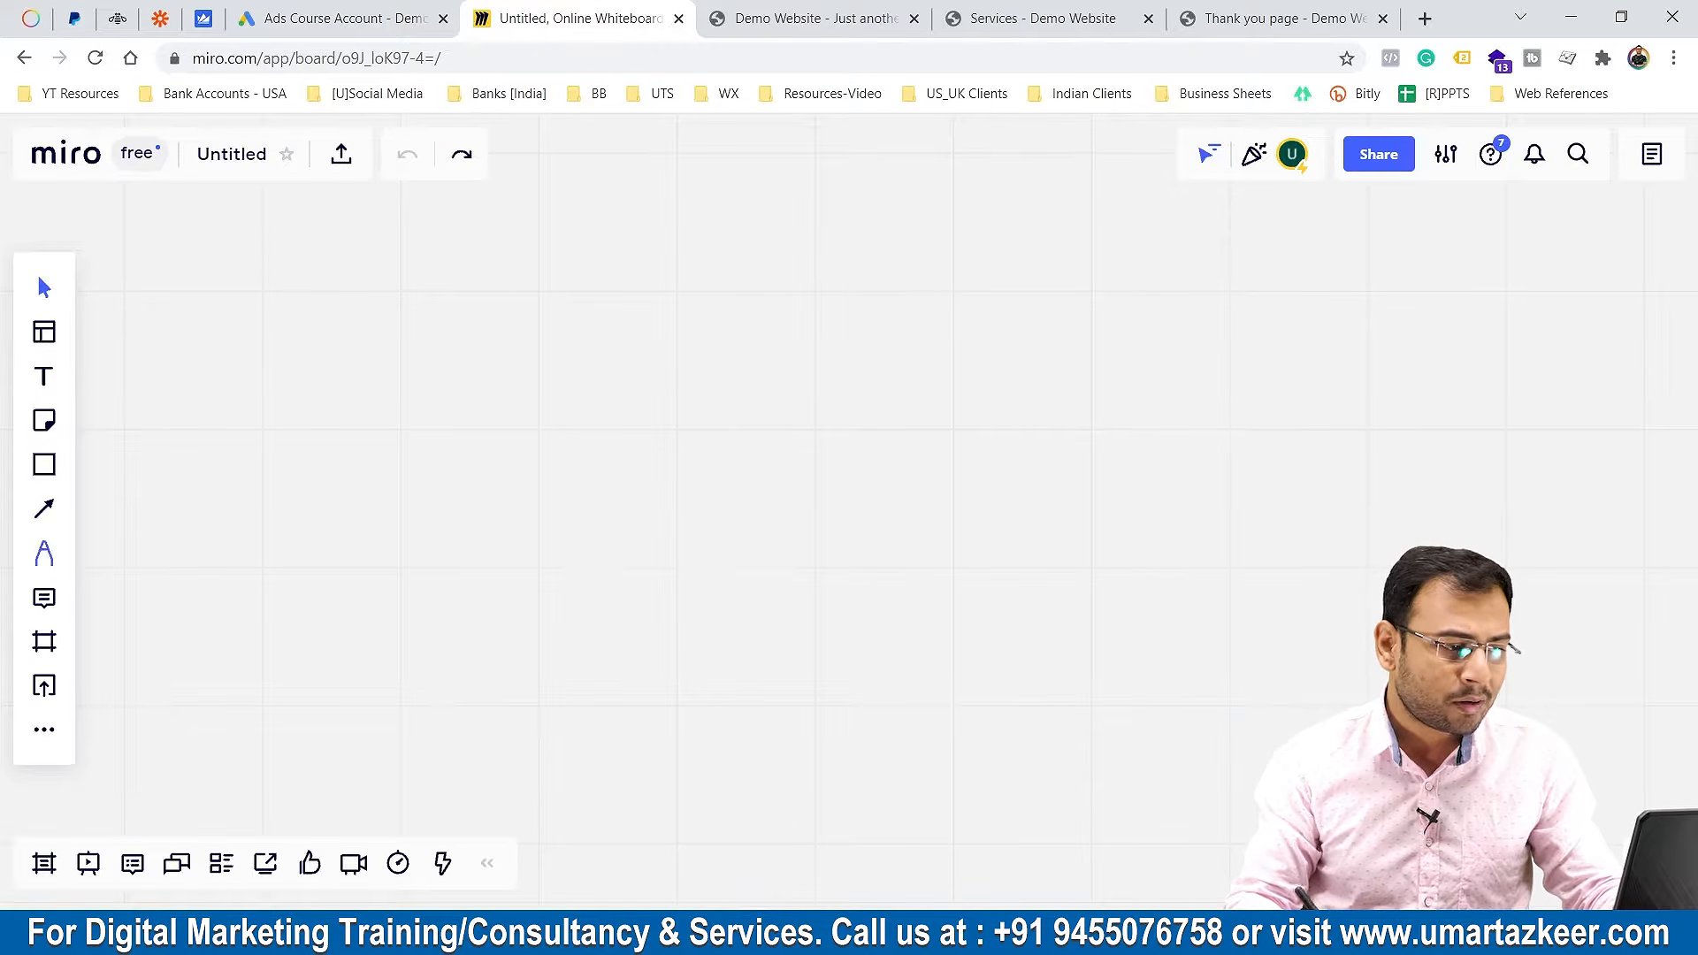
mouse_move(812, 316)
left_mouse_down()
mouse_move(953, 309)
mouse_move(798, 323)
mouse_move(803, 570)
left_mouse_up()
left_click_drag(1088, 303, 1093, 547)
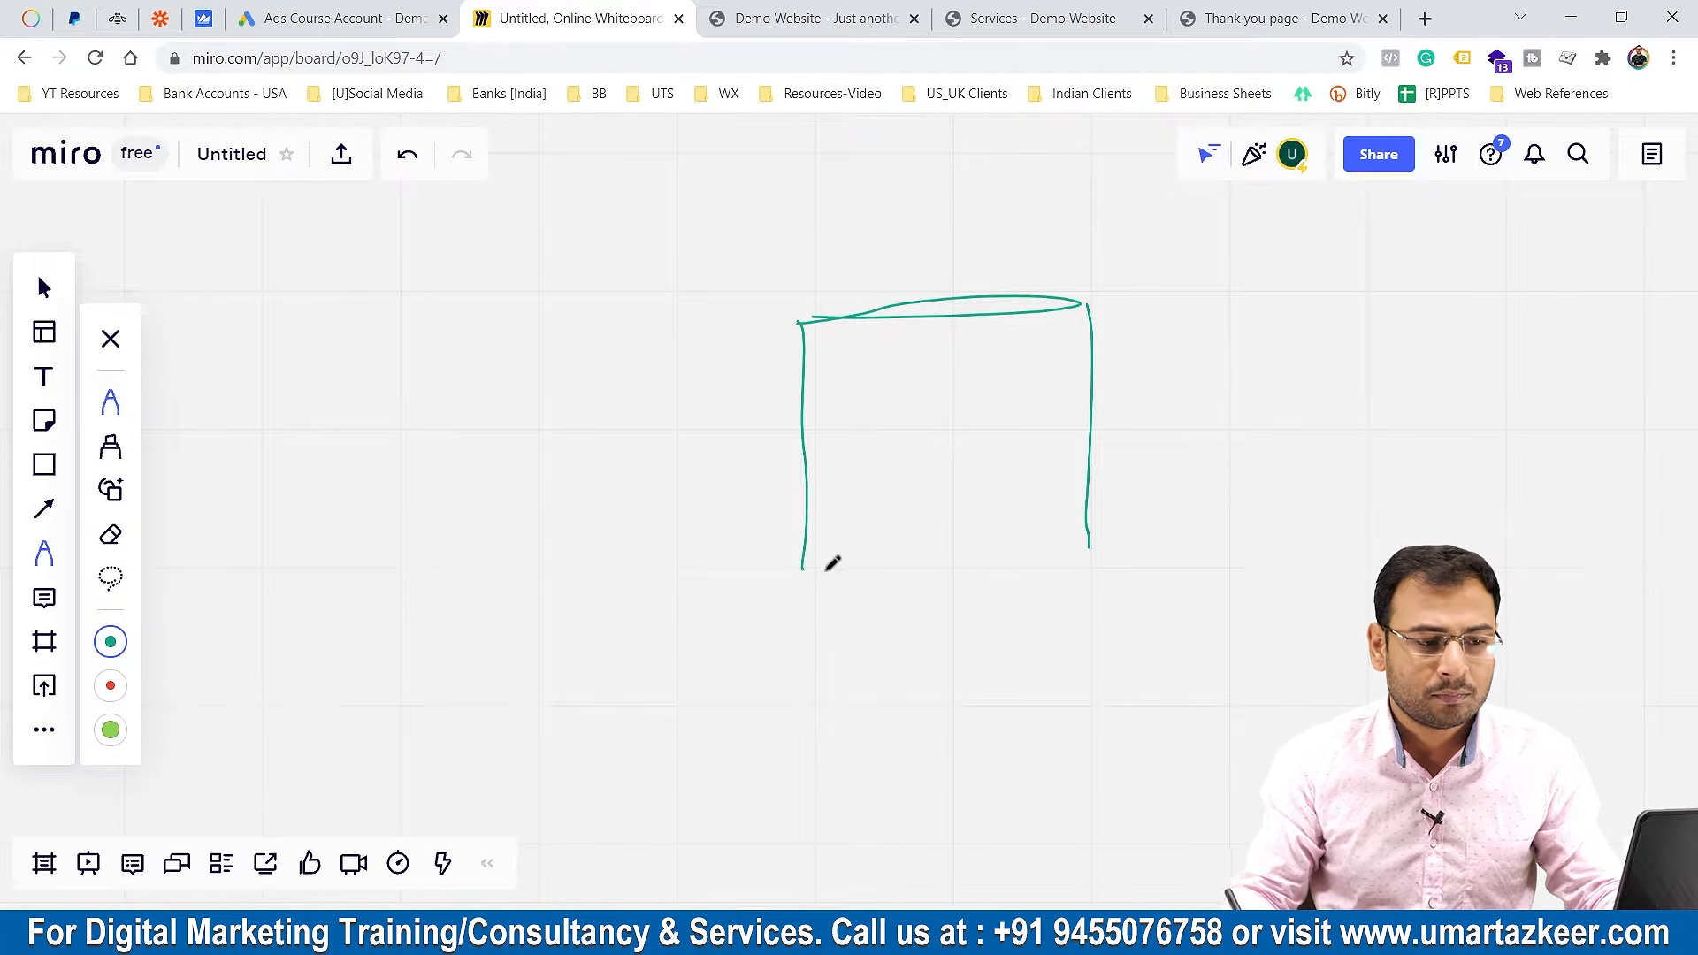
left_click_drag(819, 570, 1095, 547)
mouse_move(801, 213)
left_mouse_down()
mouse_move(880, 193)
mouse_move(889, 221)
left_mouse_up()
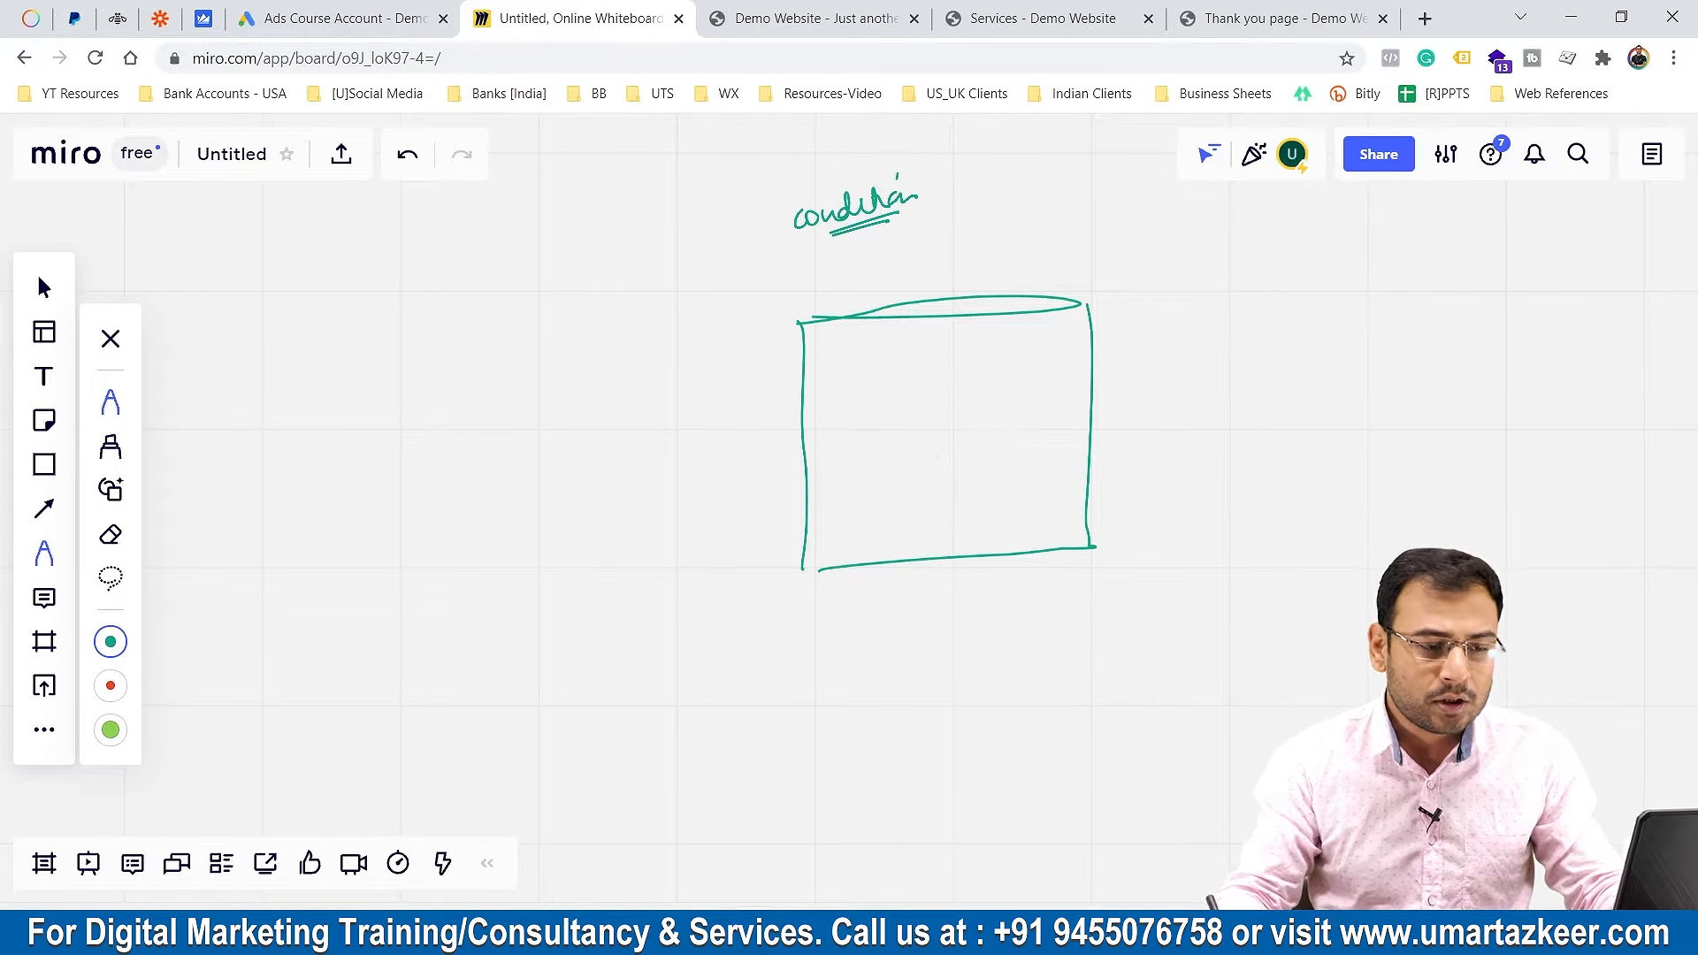
Draw four arrows pointing at the box, two from its right side and two from its left
left_click_drag(1175, 328, 1128, 370)
left_click_drag(1128, 345, 1152, 361)
mouse_move(1203, 469)
left_mouse_down()
mouse_move(1141, 470)
mouse_move(1166, 478)
left_mouse_up()
left_click_drag(763, 514, 730, 552)
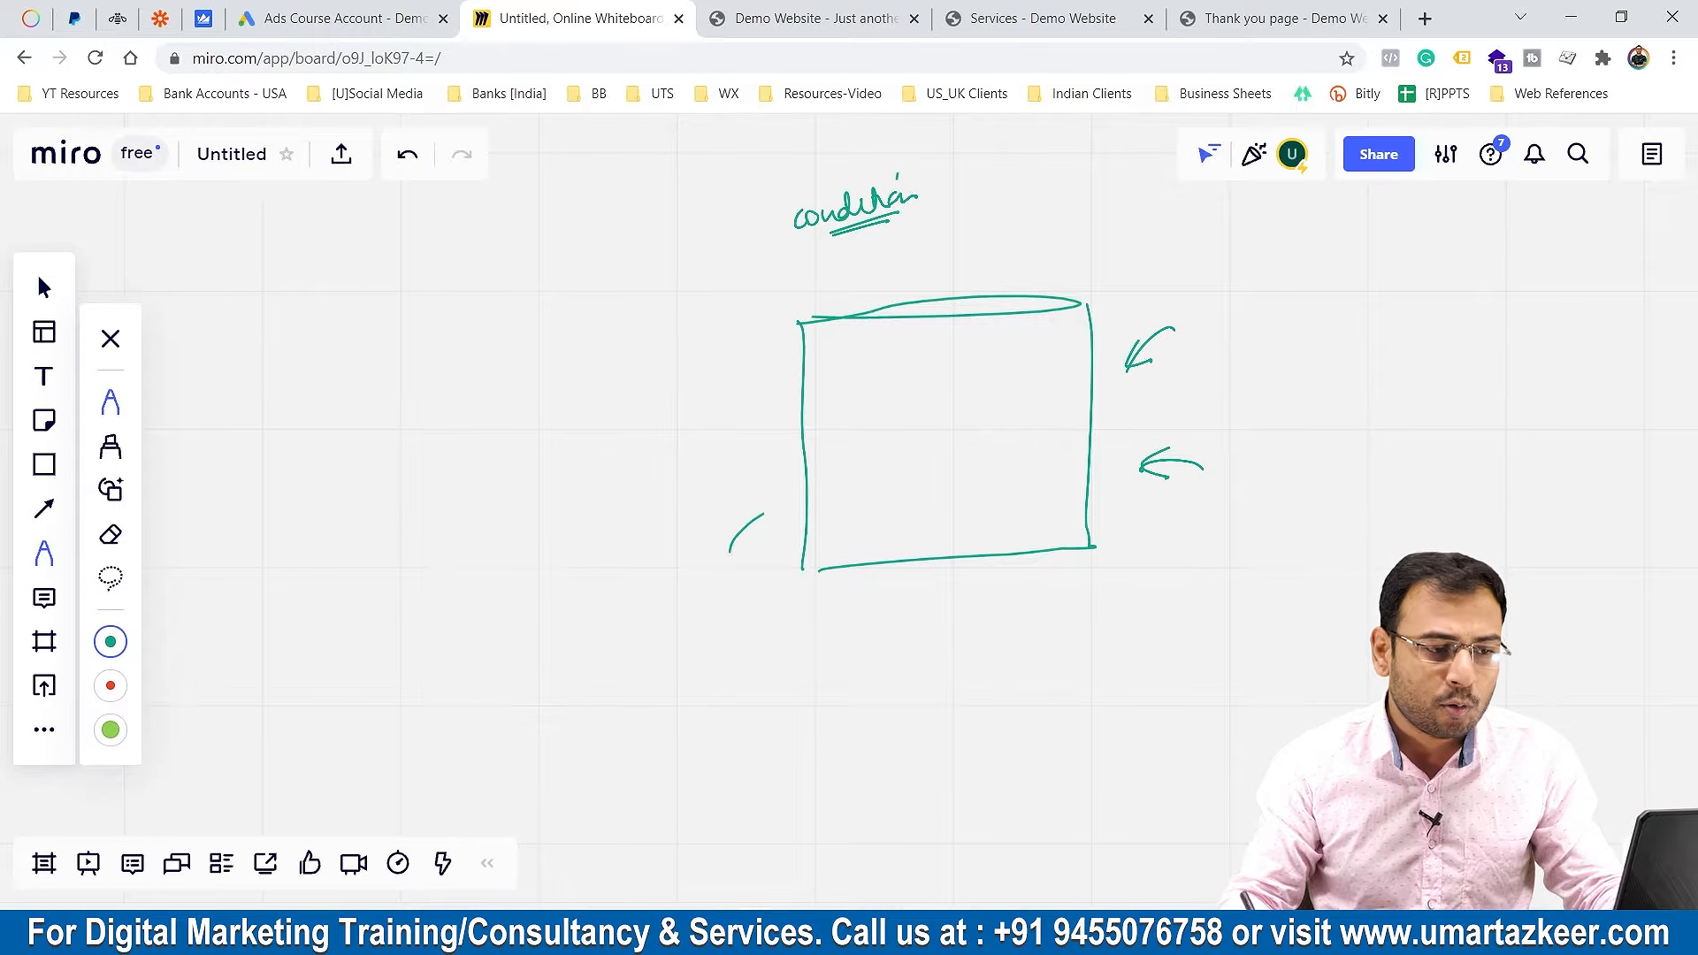
mouse_move(698, 414)
left_mouse_down()
mouse_move(776, 437)
mouse_move(765, 453)
left_mouse_up()
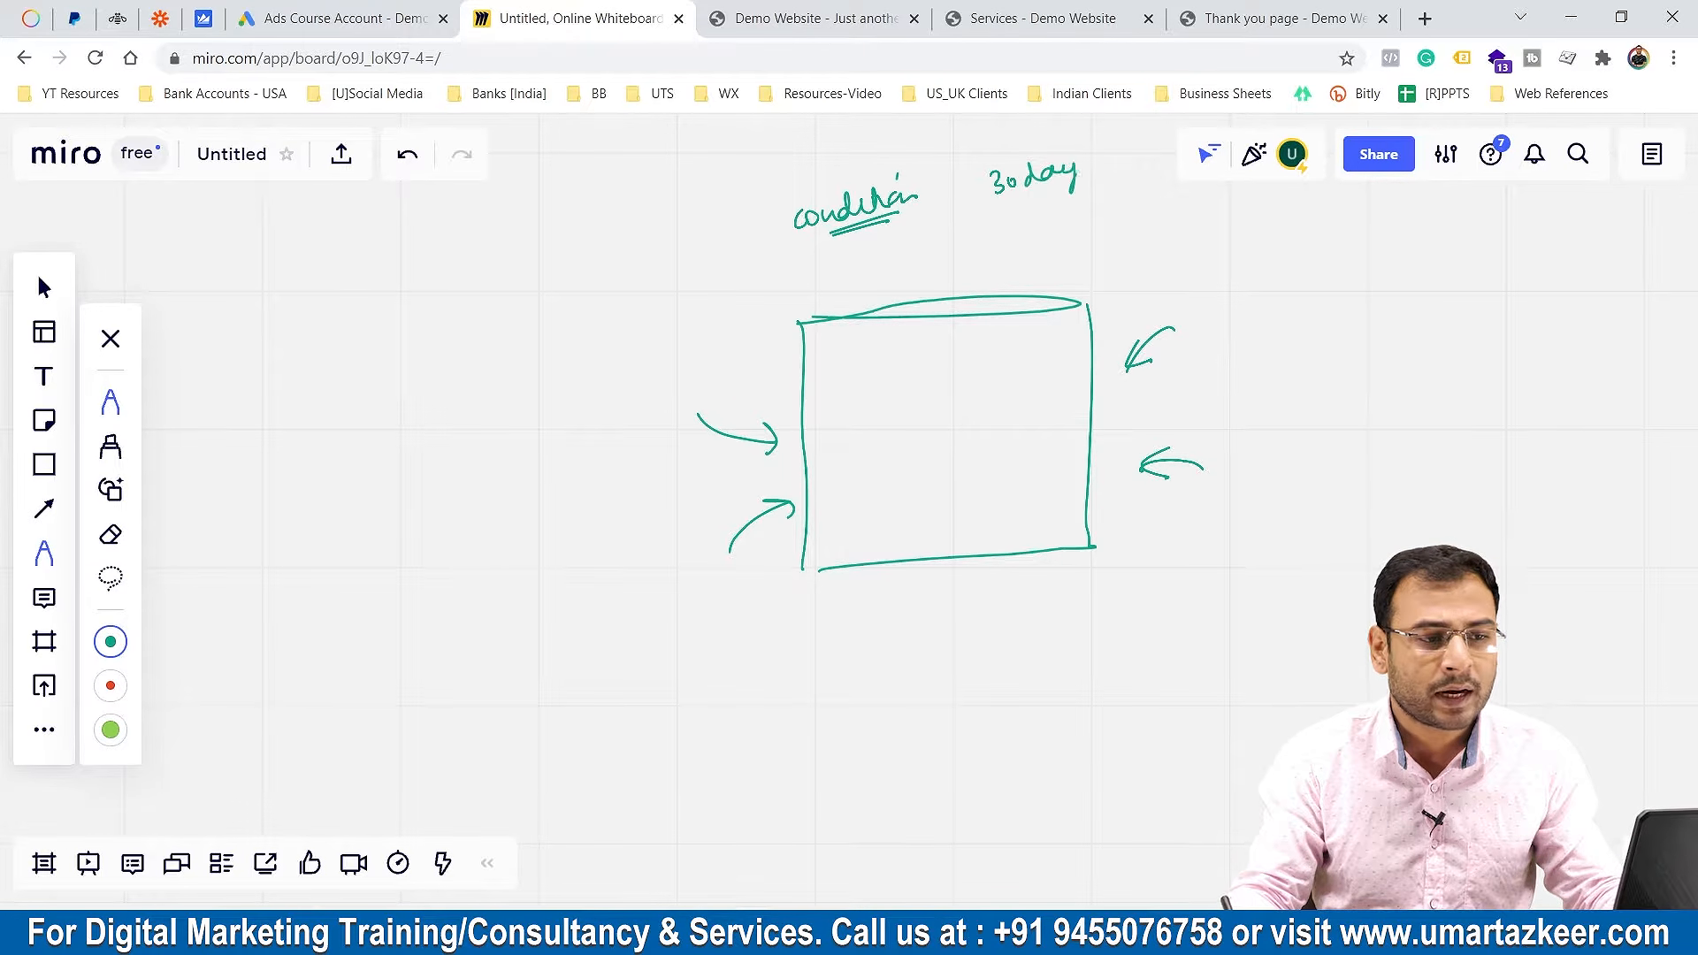
Complete and underline the "30 days" note above the box and draw an arrow pointing down to its upper edge
left_click_drag(1085, 157, 1074, 181)
left_click_drag(1024, 195, 1081, 190)
left_click_drag(947, 267, 974, 216)
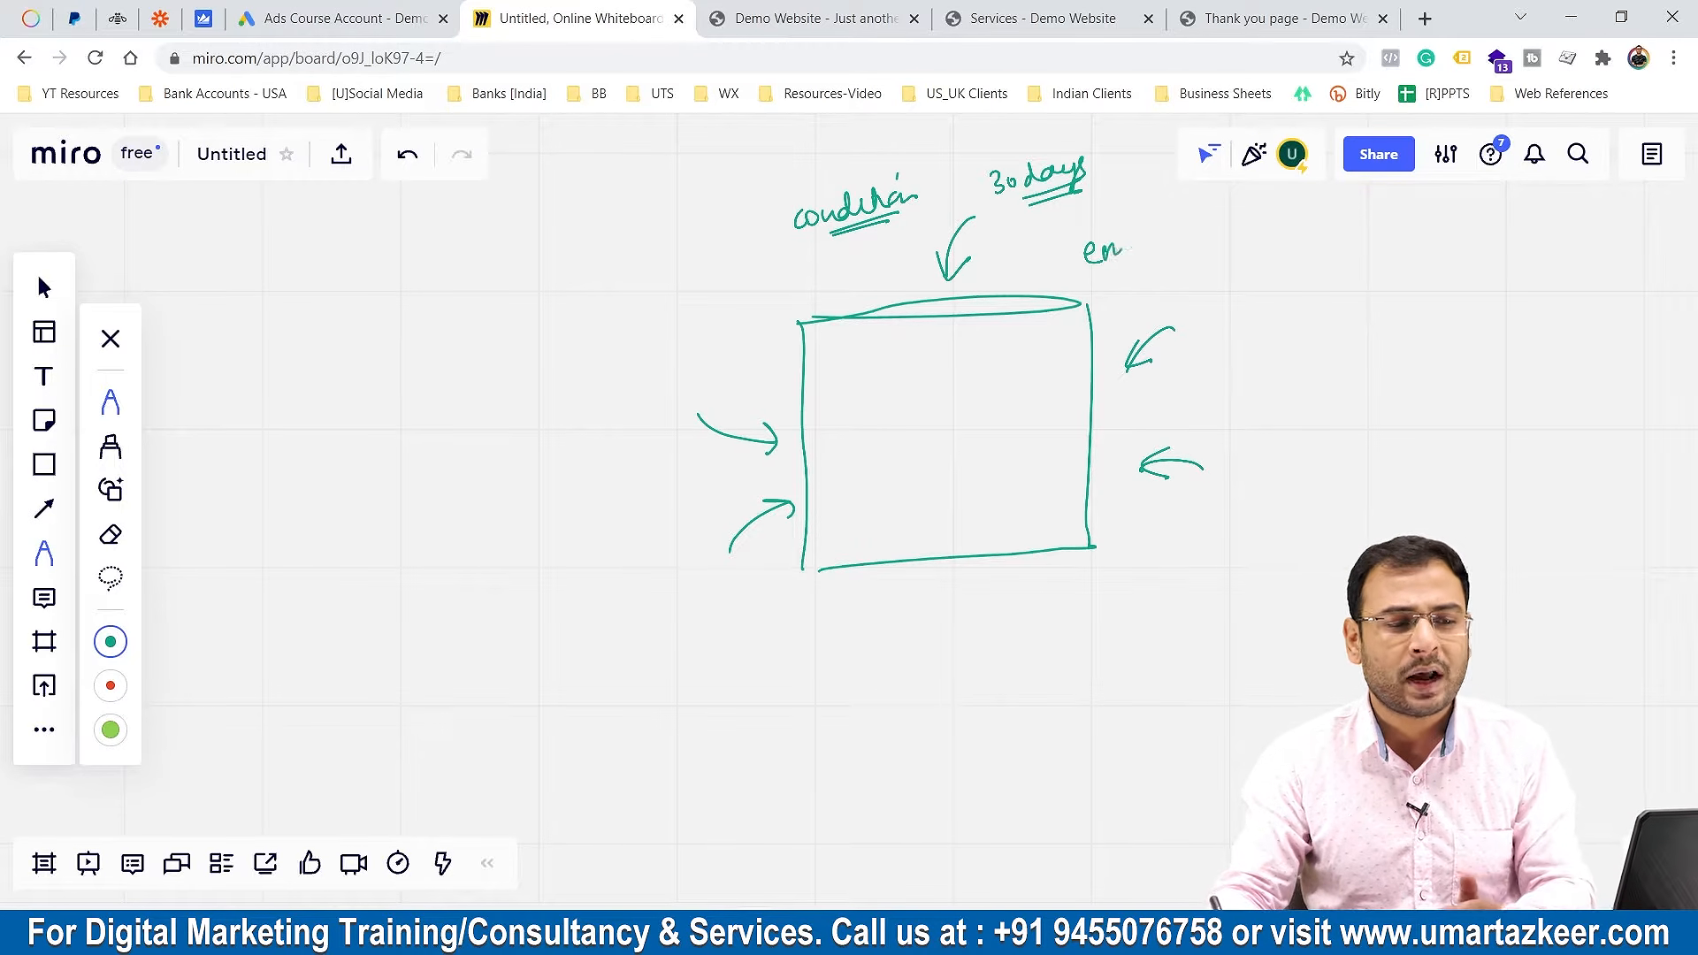
Complete the "empty" note near the box's upper-right corner and underline it
left_click_drag(1156, 281, 1206, 266)
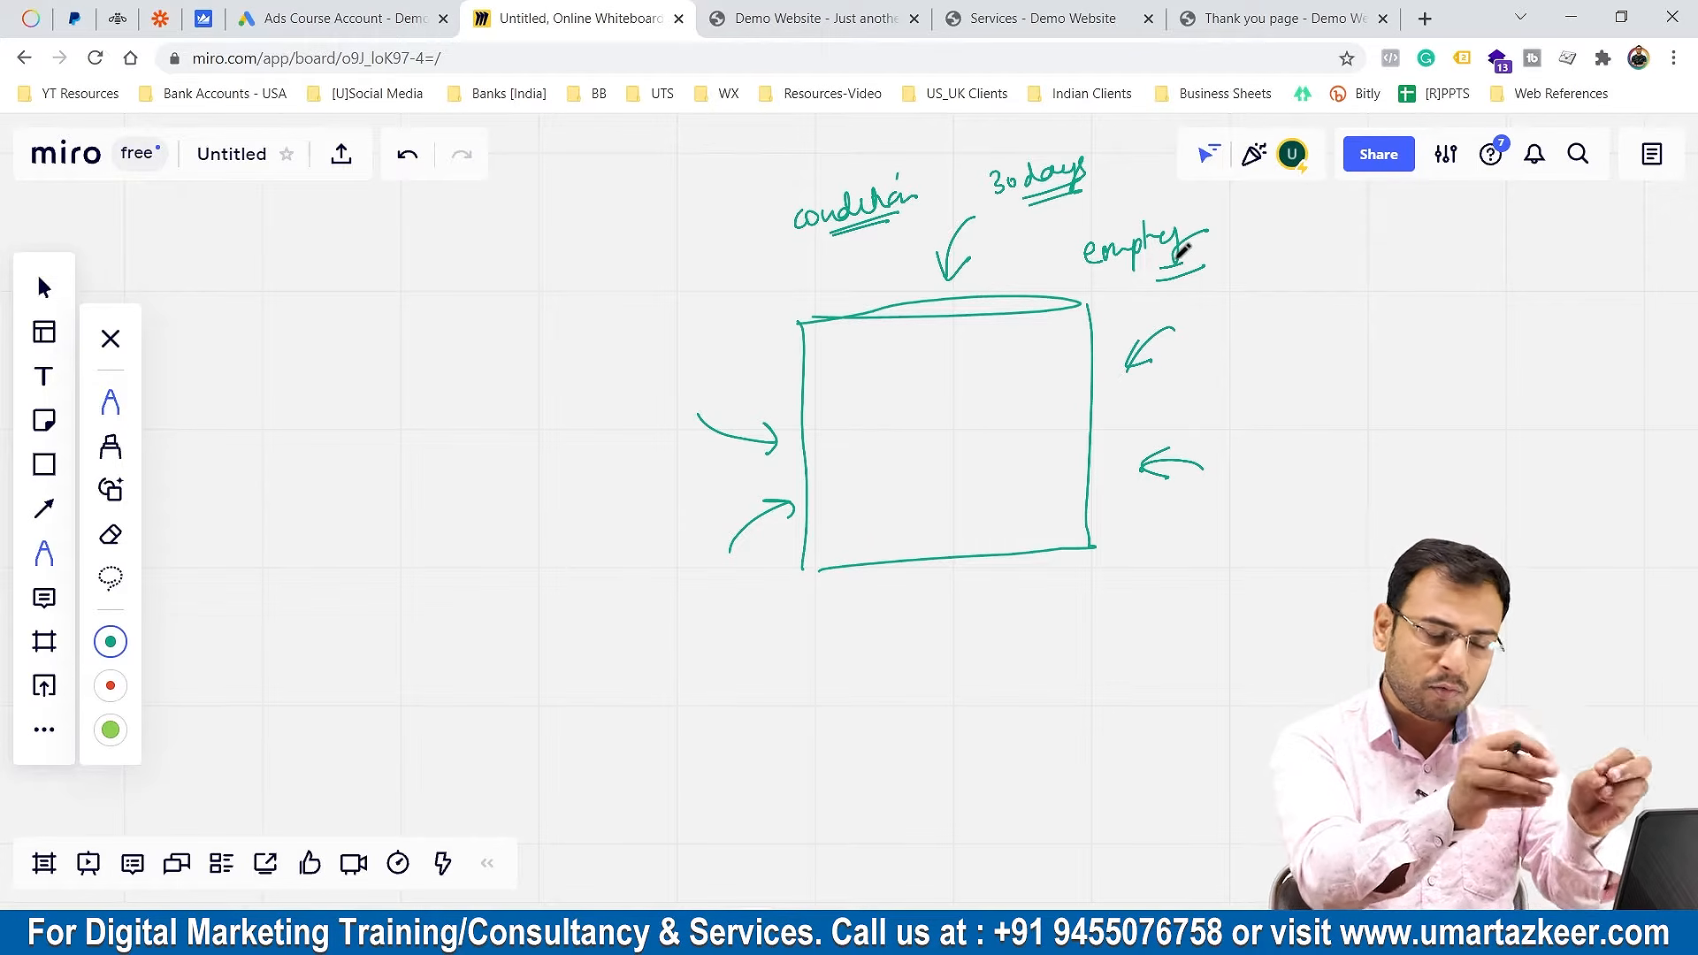
Switch to the Google Ads segment form, collapse its pre-fill options, and view the Demo Website home page
left_click(323, 32)
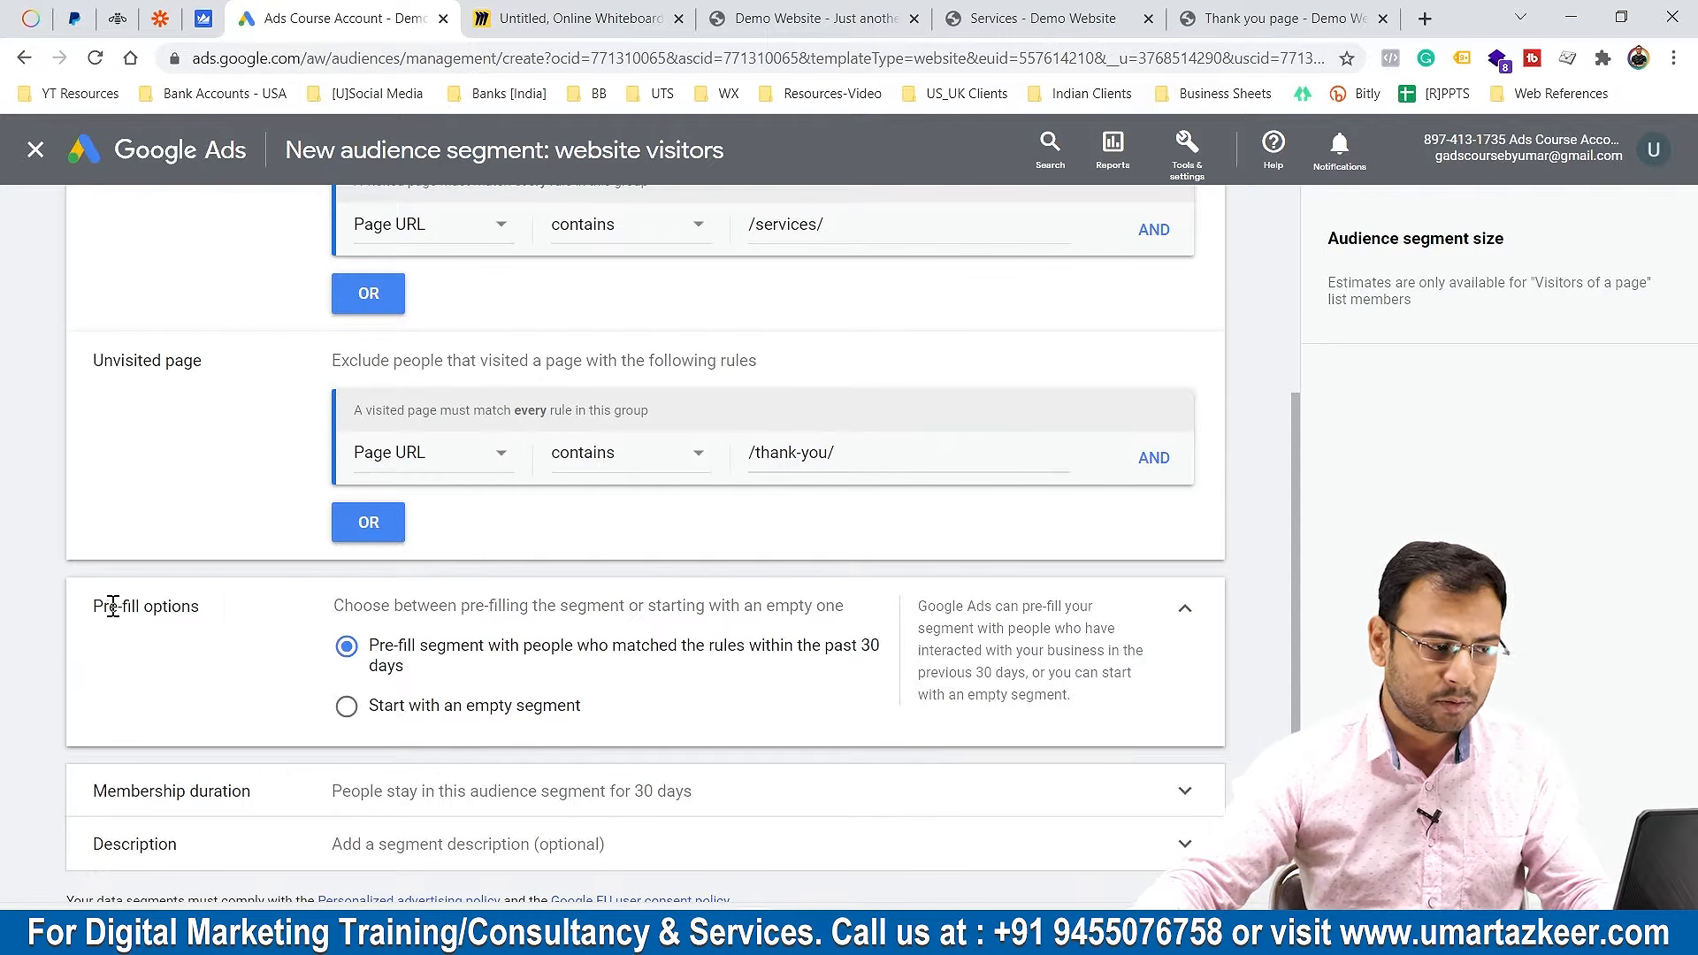
left_click_drag(112, 606, 178, 652)
left_click(1185, 610)
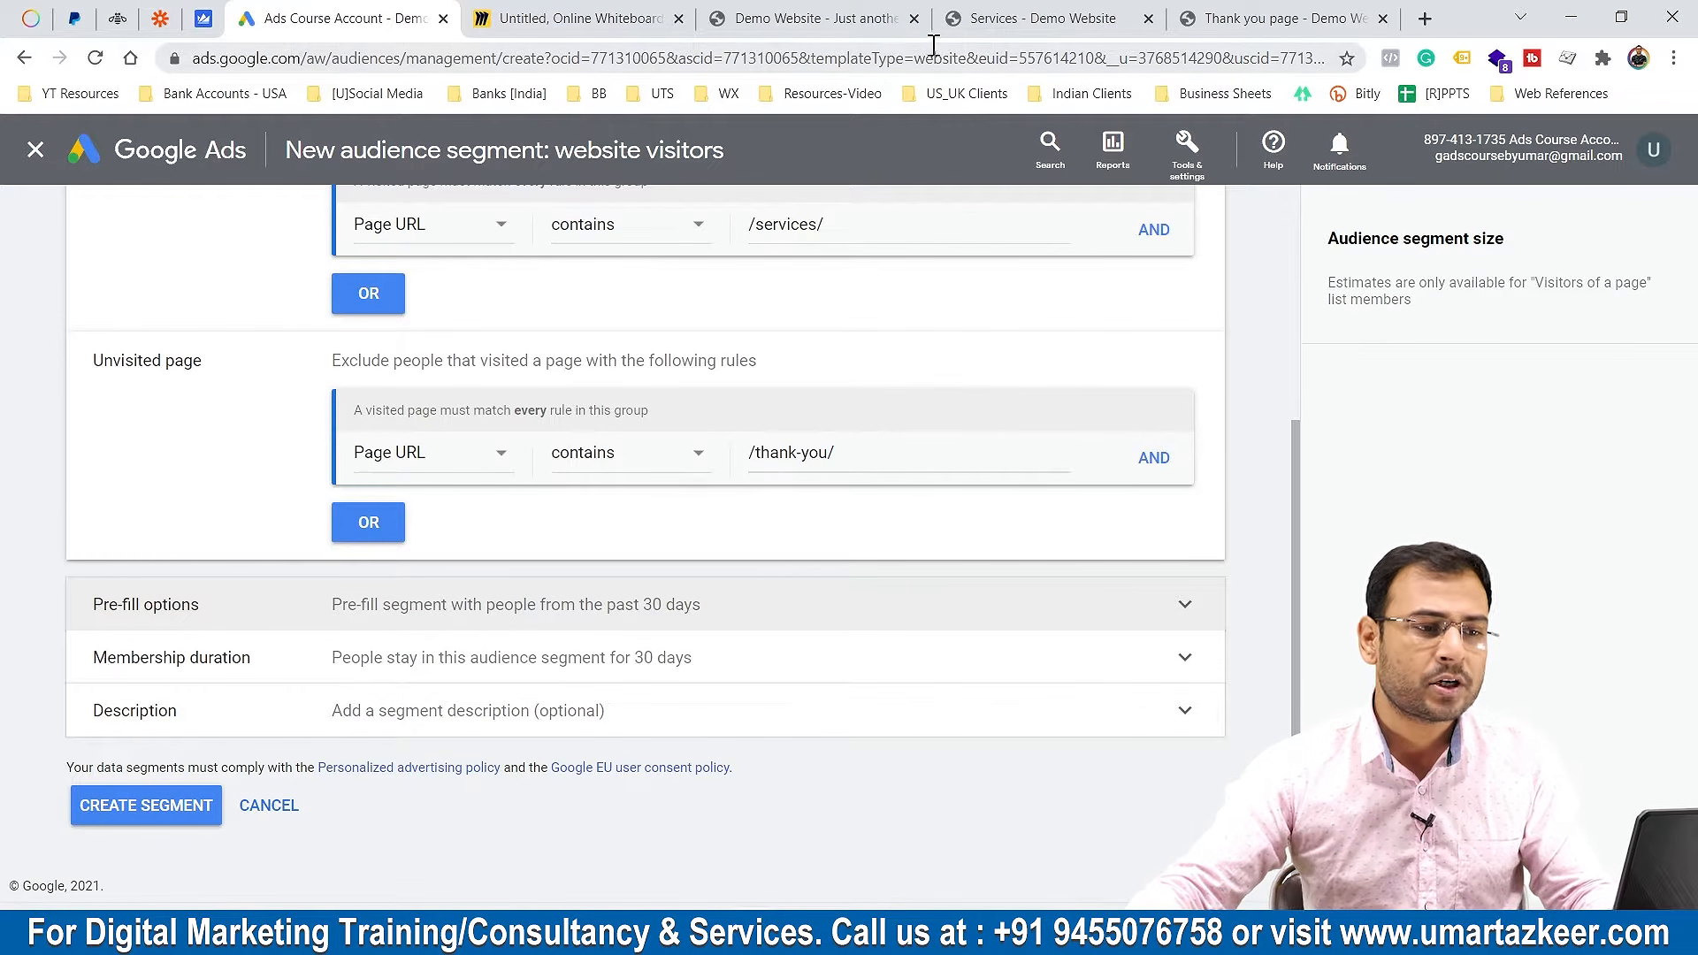
left_click(880, 19)
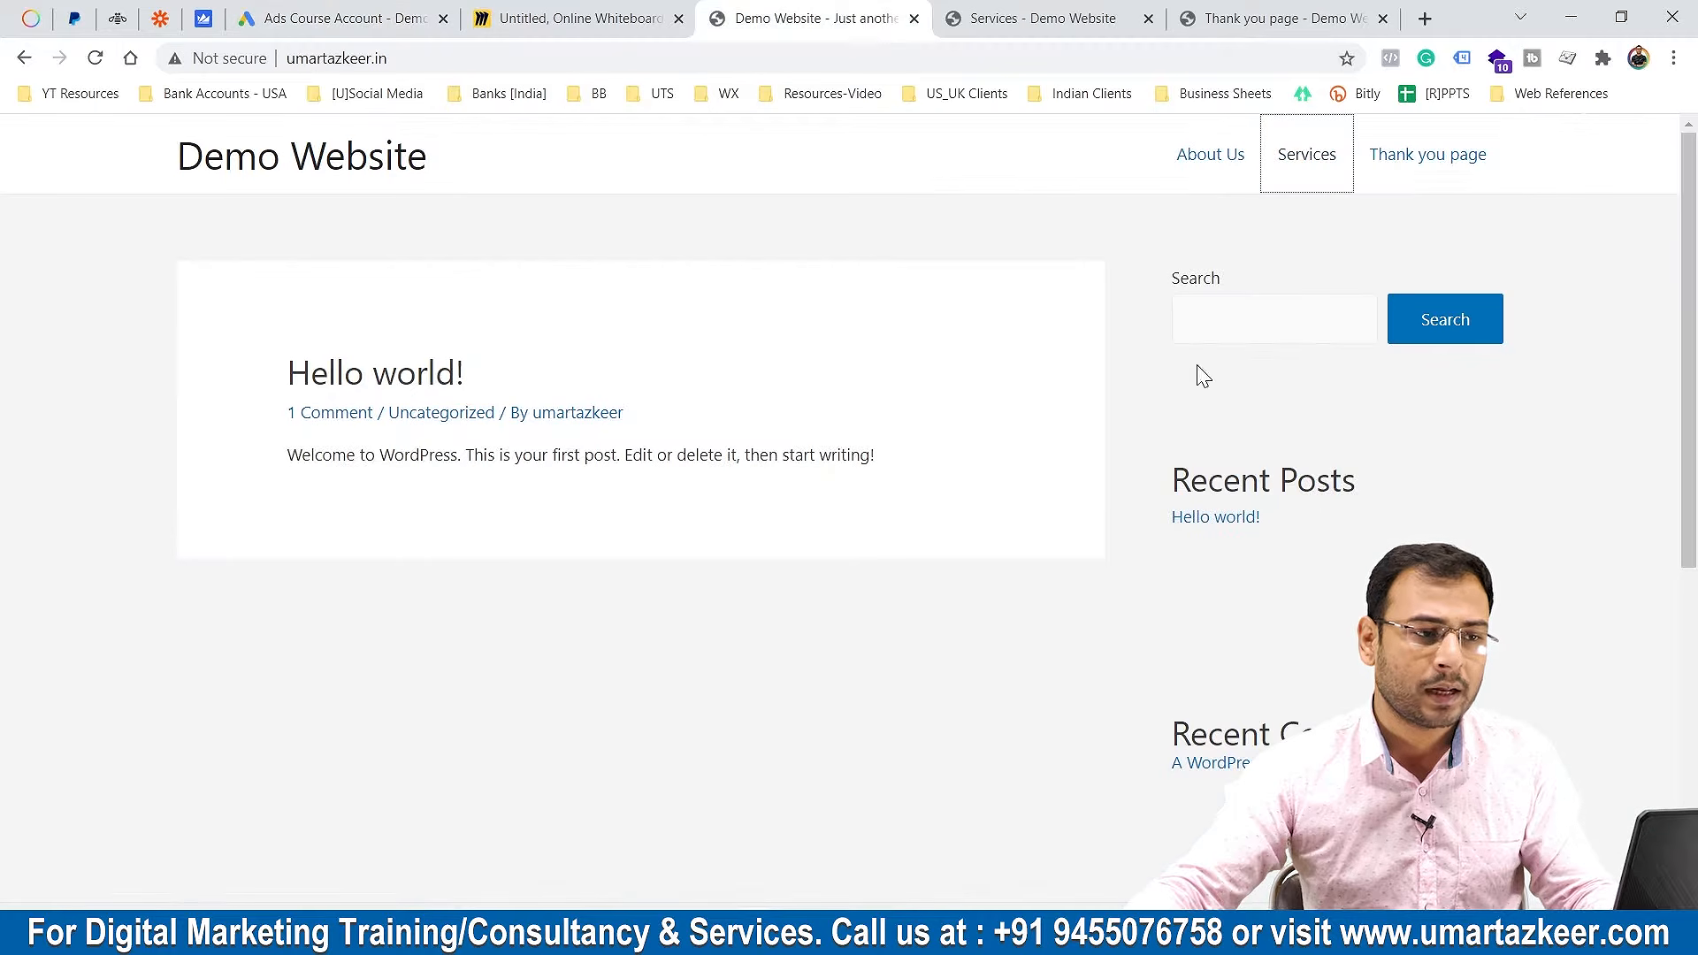
Return to the Miro whiteboard and write "Audience define = condition (RM)" on a blank area, double-underlining "condition (RM)"
left_click(610, 22)
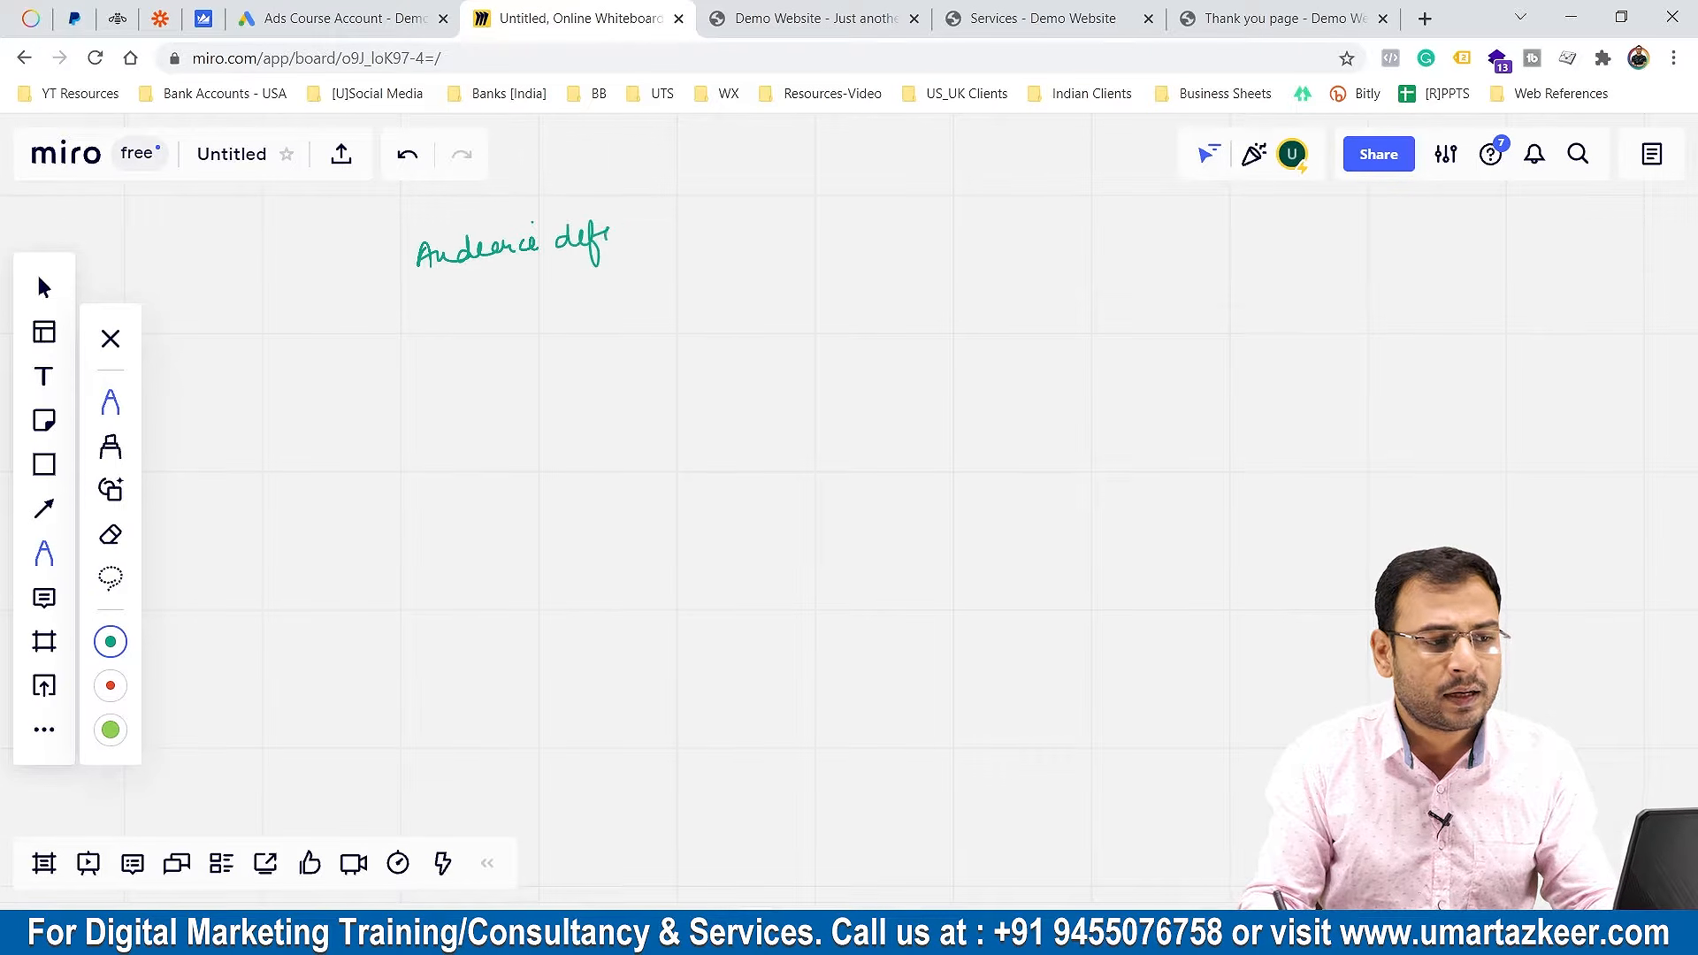
left_click_drag(607, 232, 652, 217)
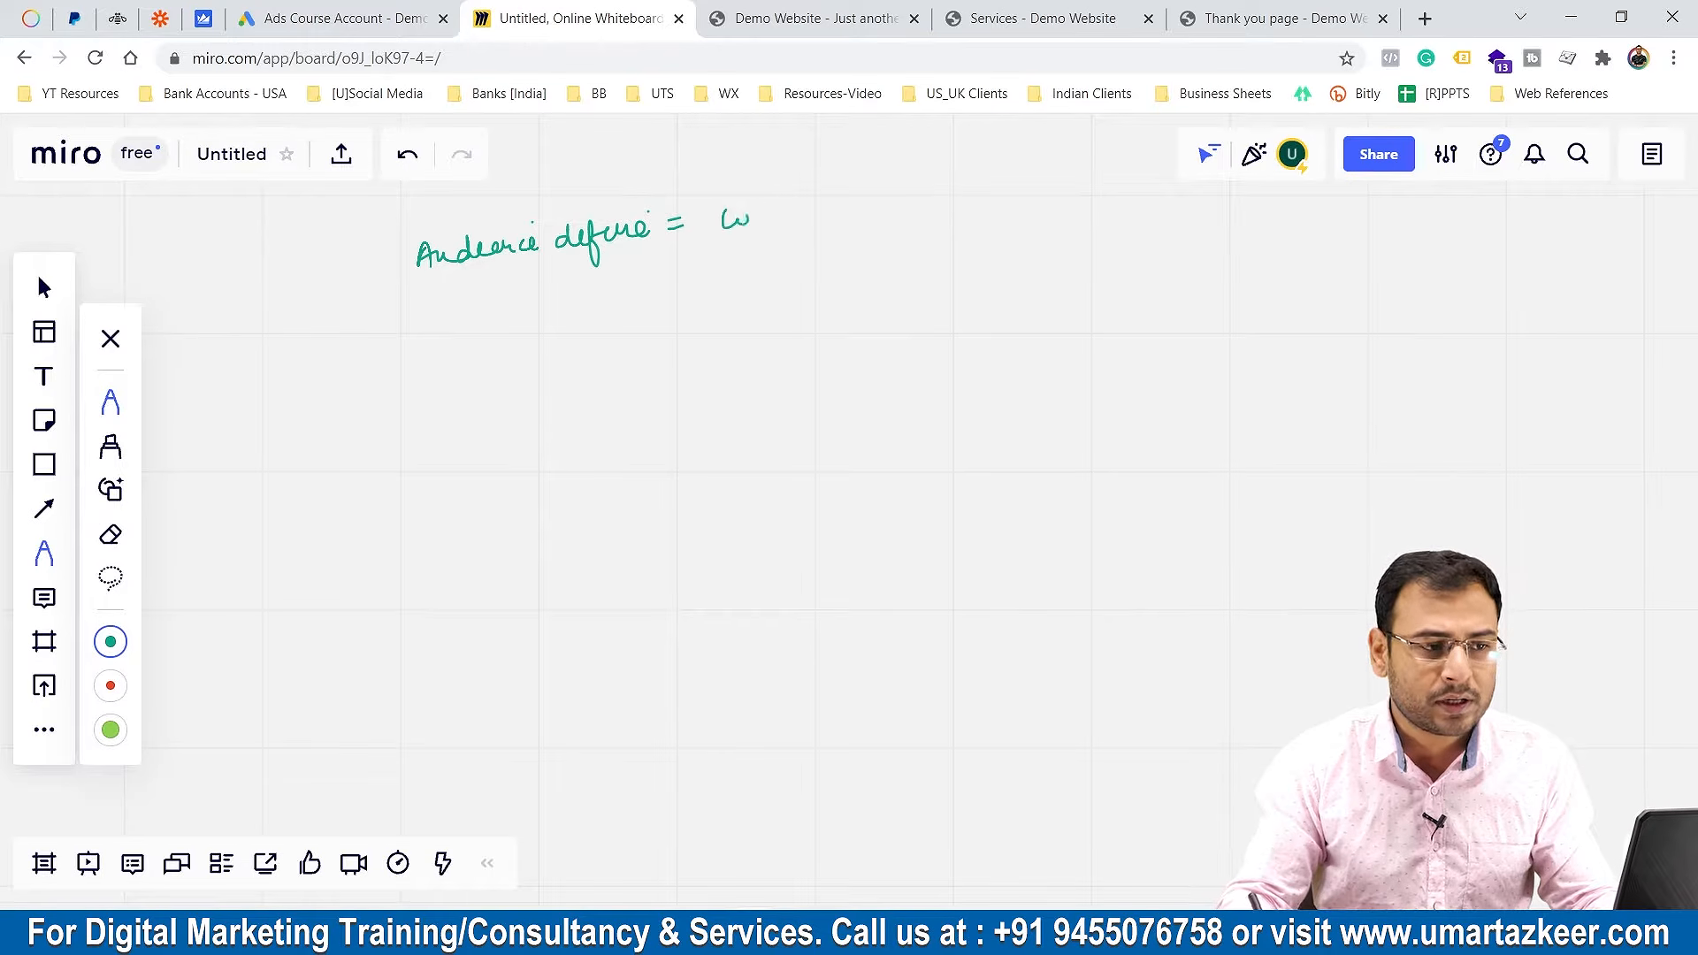
mouse_move(821, 193)
left_mouse_down()
mouse_move(943, 164)
mouse_move(941, 206)
left_mouse_up()
left_click_drag(721, 229, 941, 206)
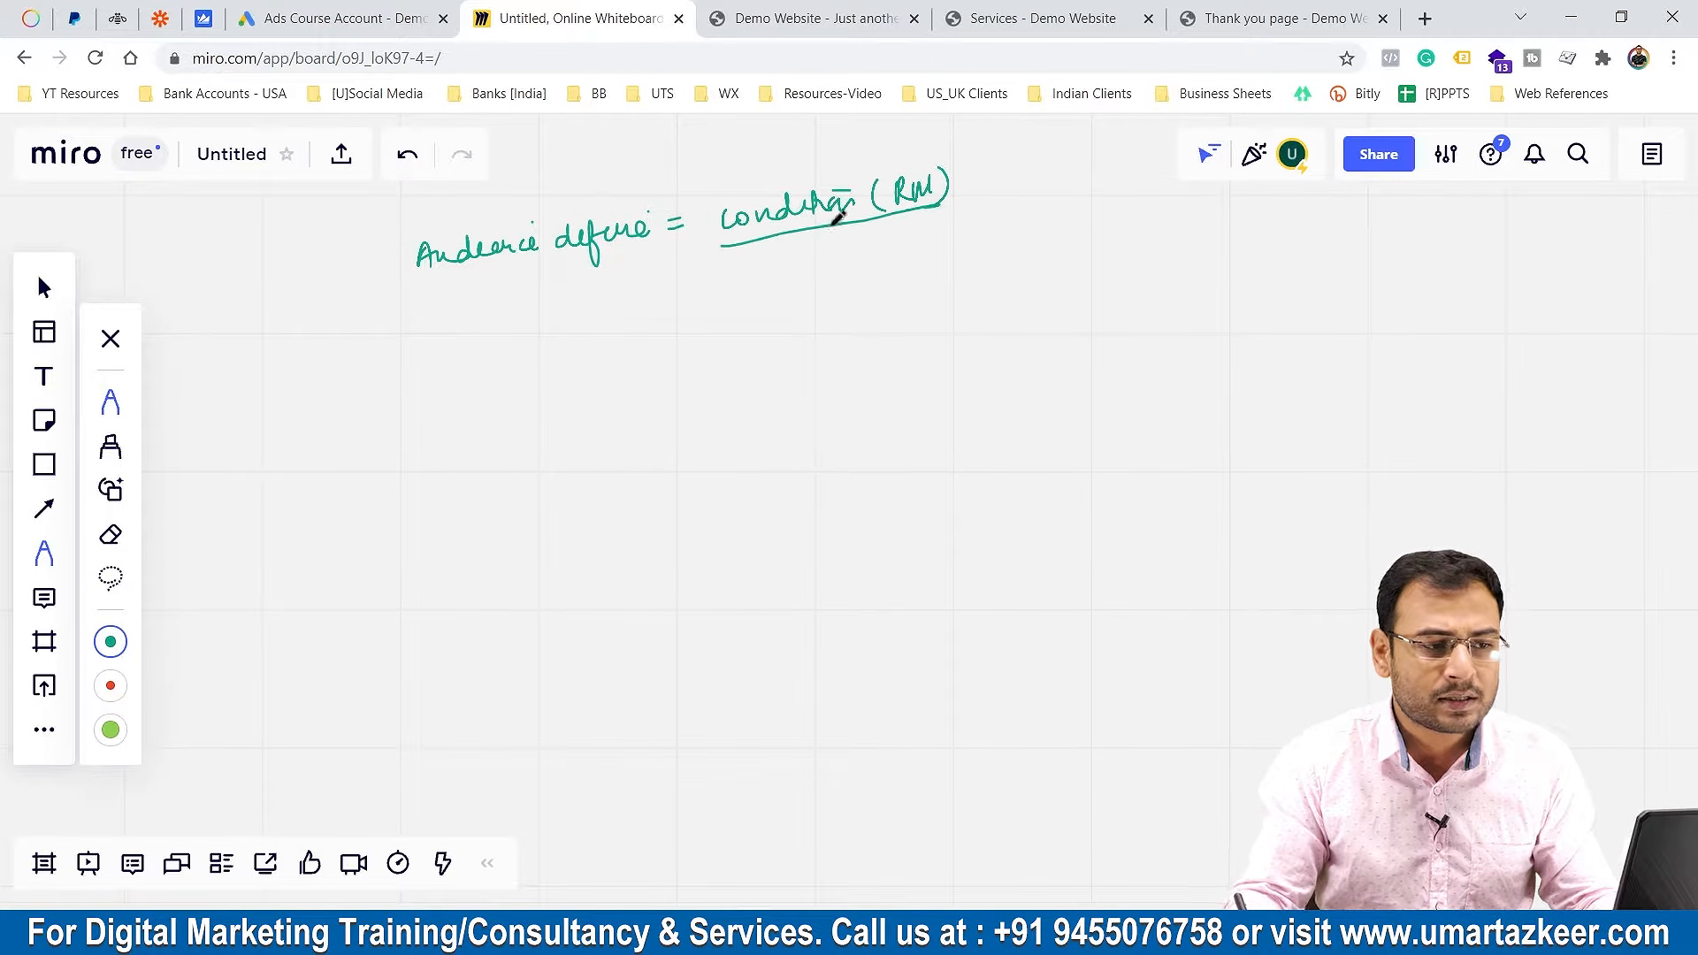
left_click_drag(723, 255, 936, 212)
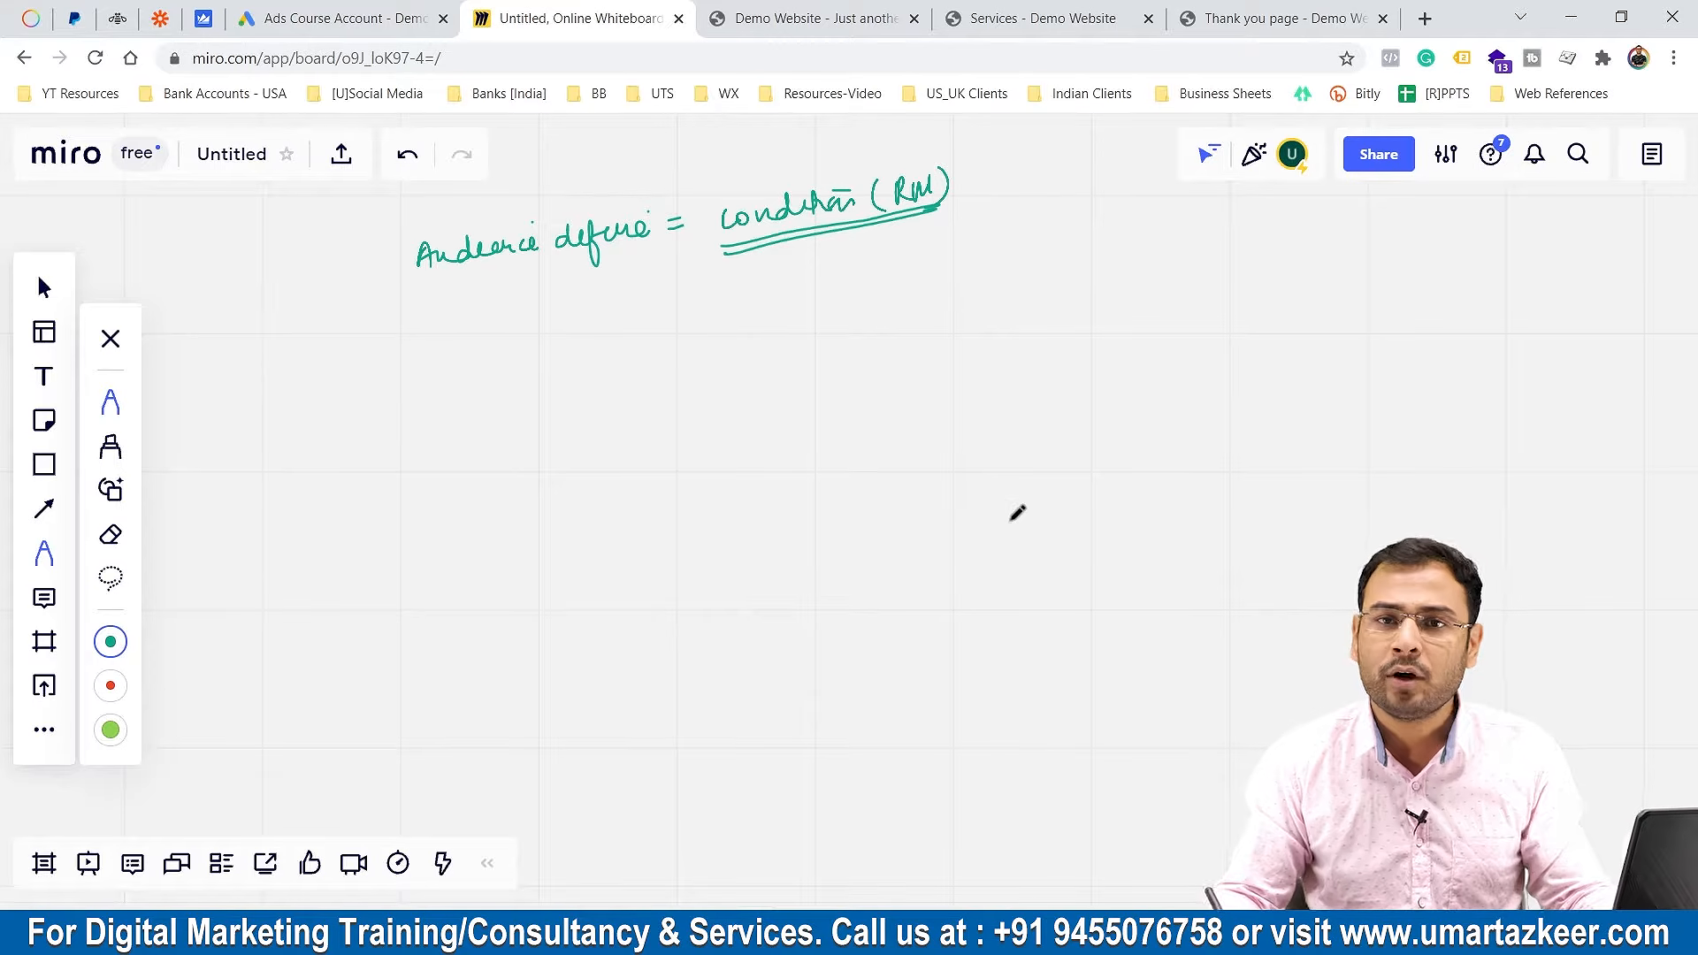
Sketch a box on a blank area of the board and write a double-underlined "1 Jan" above its upper-left corner
scroll(591, 425, "right", 10)
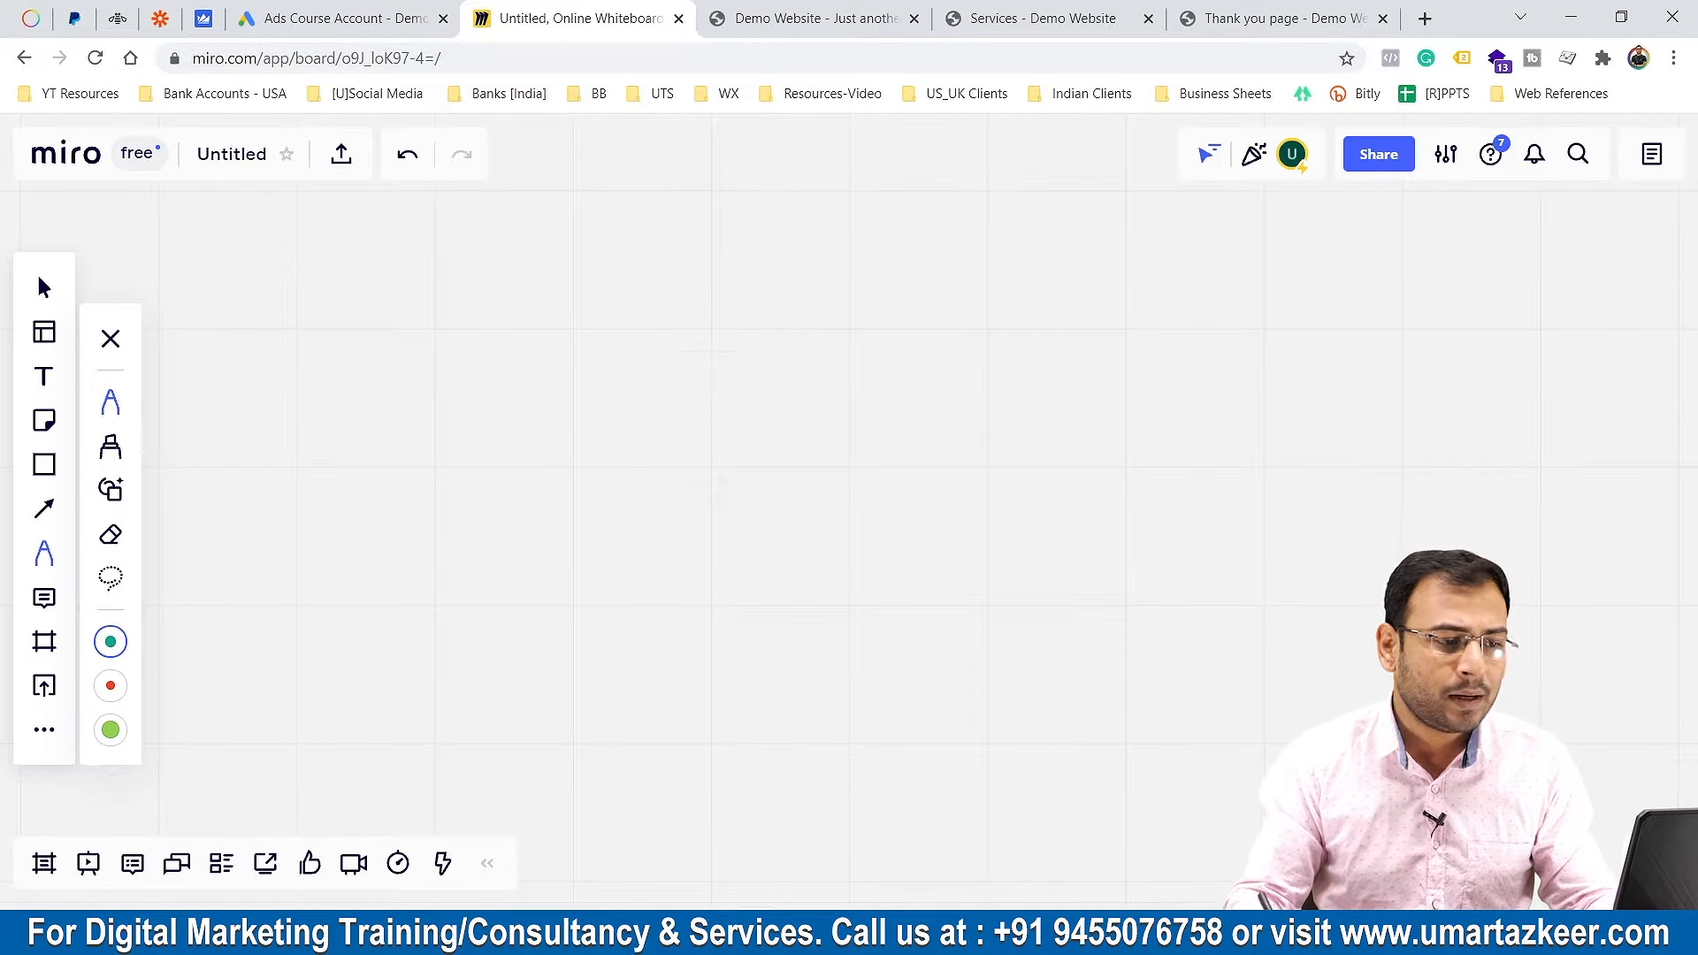
mouse_move(568, 411)
left_mouse_down()
mouse_move(741, 395)
mouse_move(533, 414)
mouse_move(543, 600)
left_mouse_up()
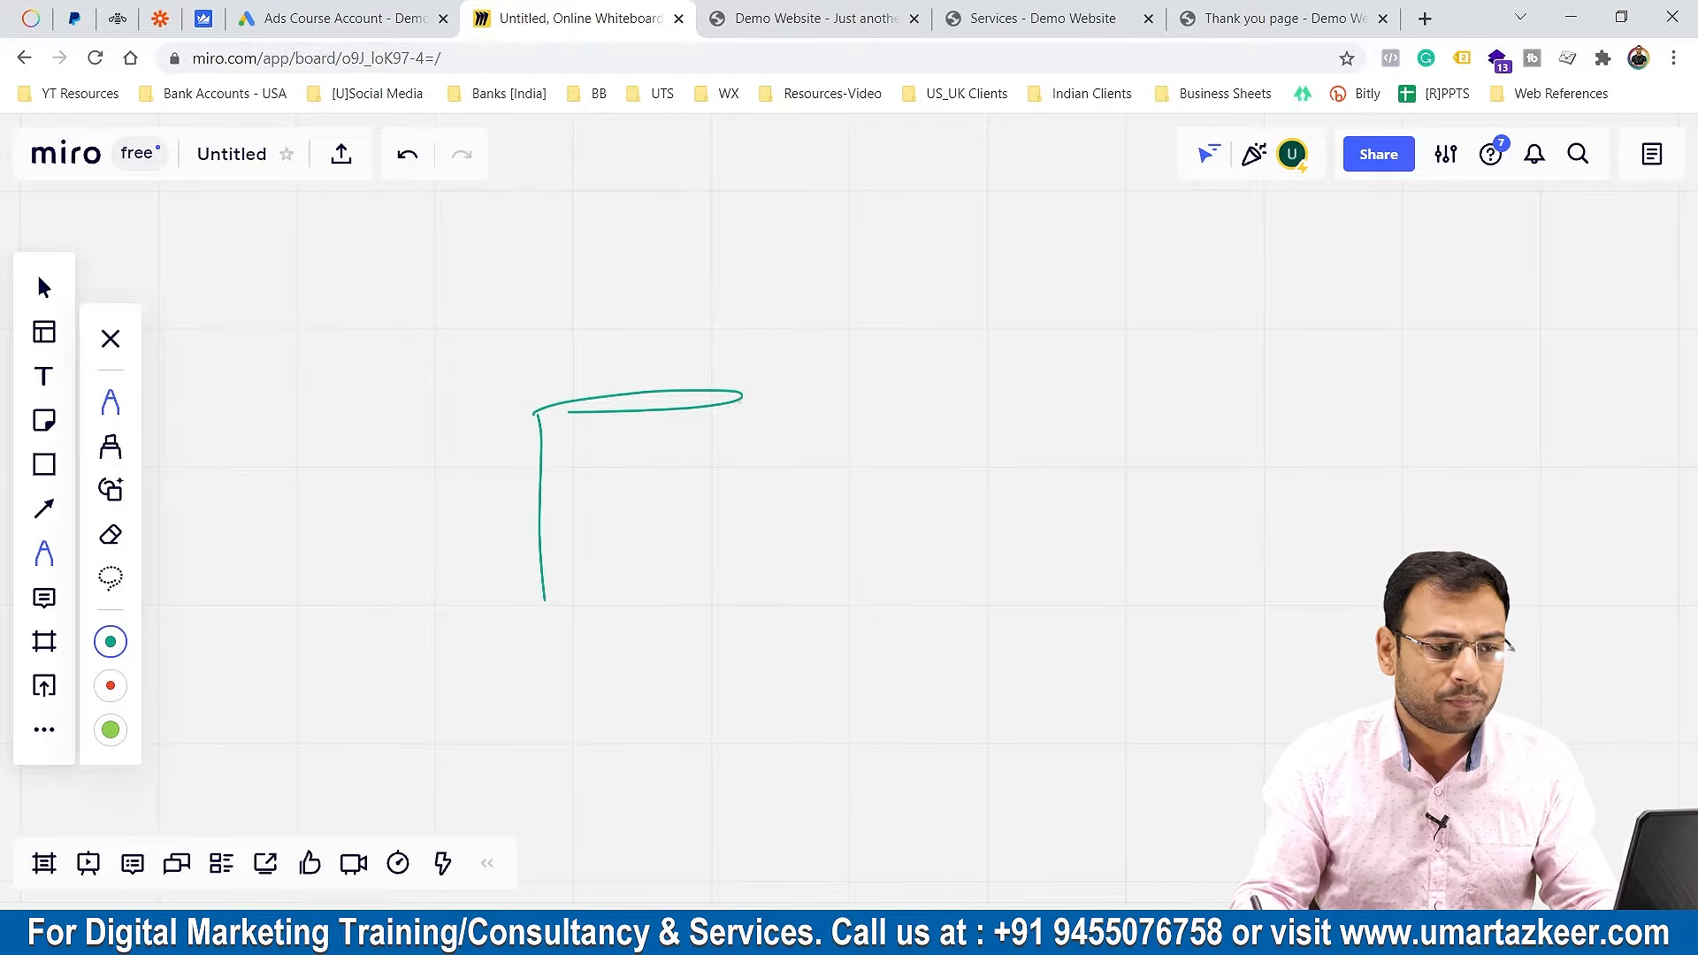
left_click_drag(741, 398, 731, 591)
left_click_drag(543, 600, 739, 585)
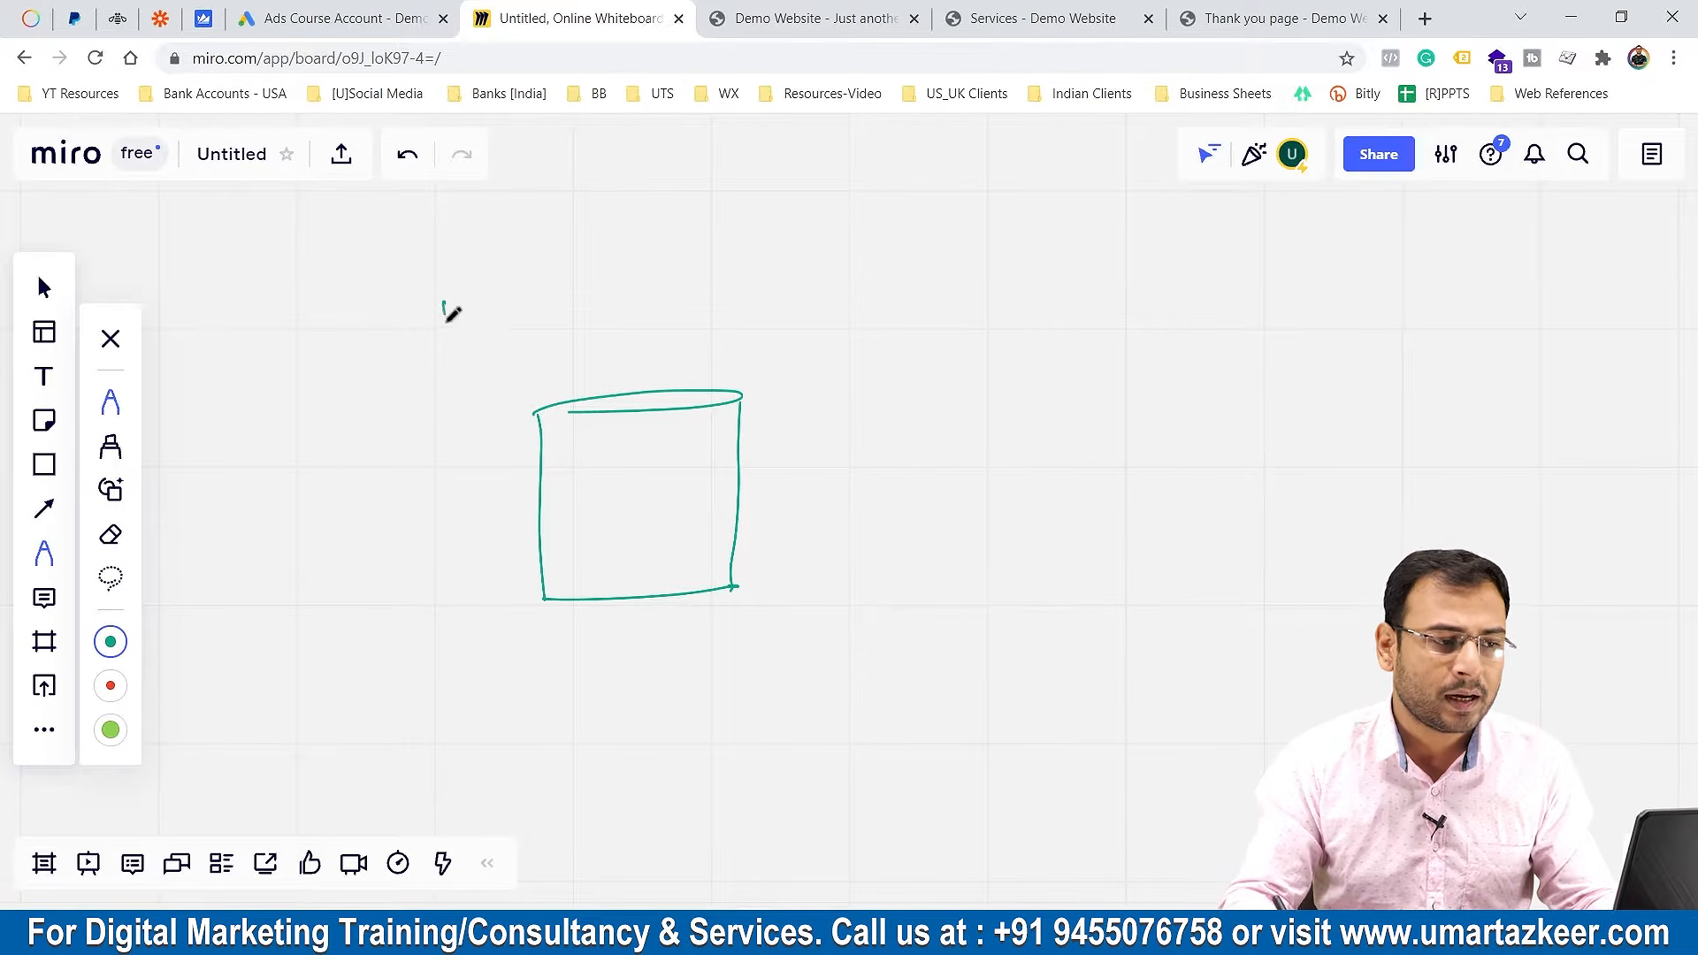
left_click_drag(473, 328, 515, 313)
left_click_drag(470, 337, 520, 320)
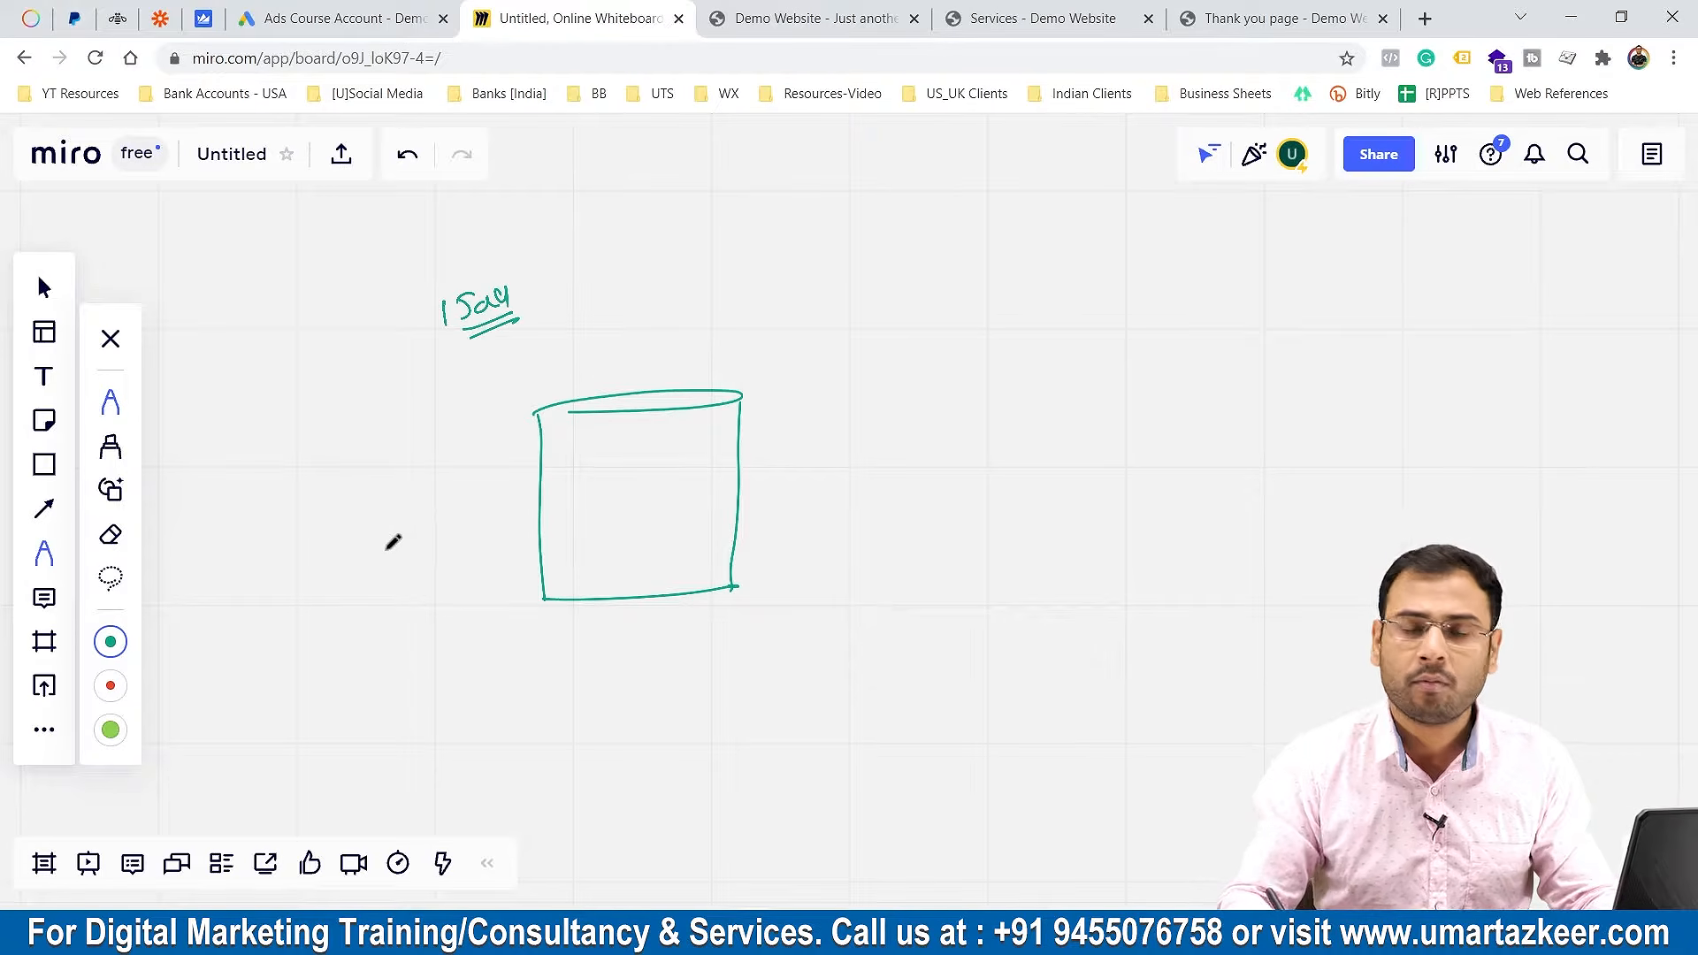
Write a double-underlined "condition" above the box and draw a curved arrow from it down to the box's upper edge
left_click_drag(667, 222, 671, 216)
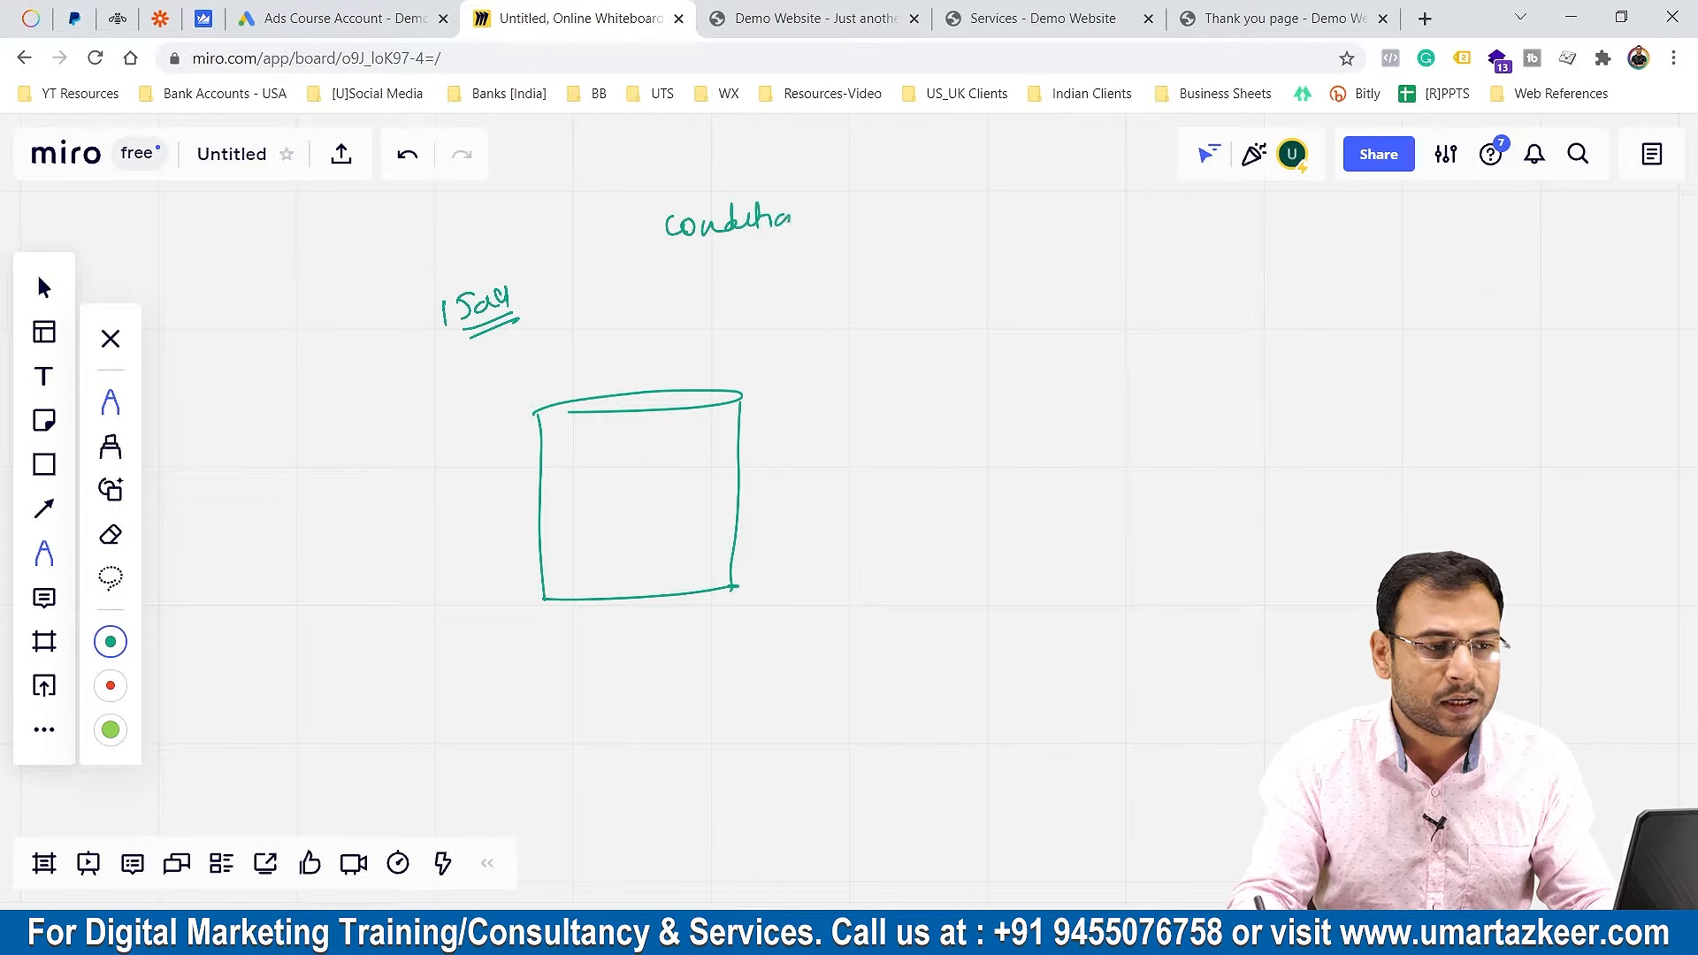
left_click_drag(784, 232, 793, 235)
mouse_move(726, 258)
left_mouse_down()
mouse_move(783, 251)
mouse_move(695, 325)
left_mouse_up()
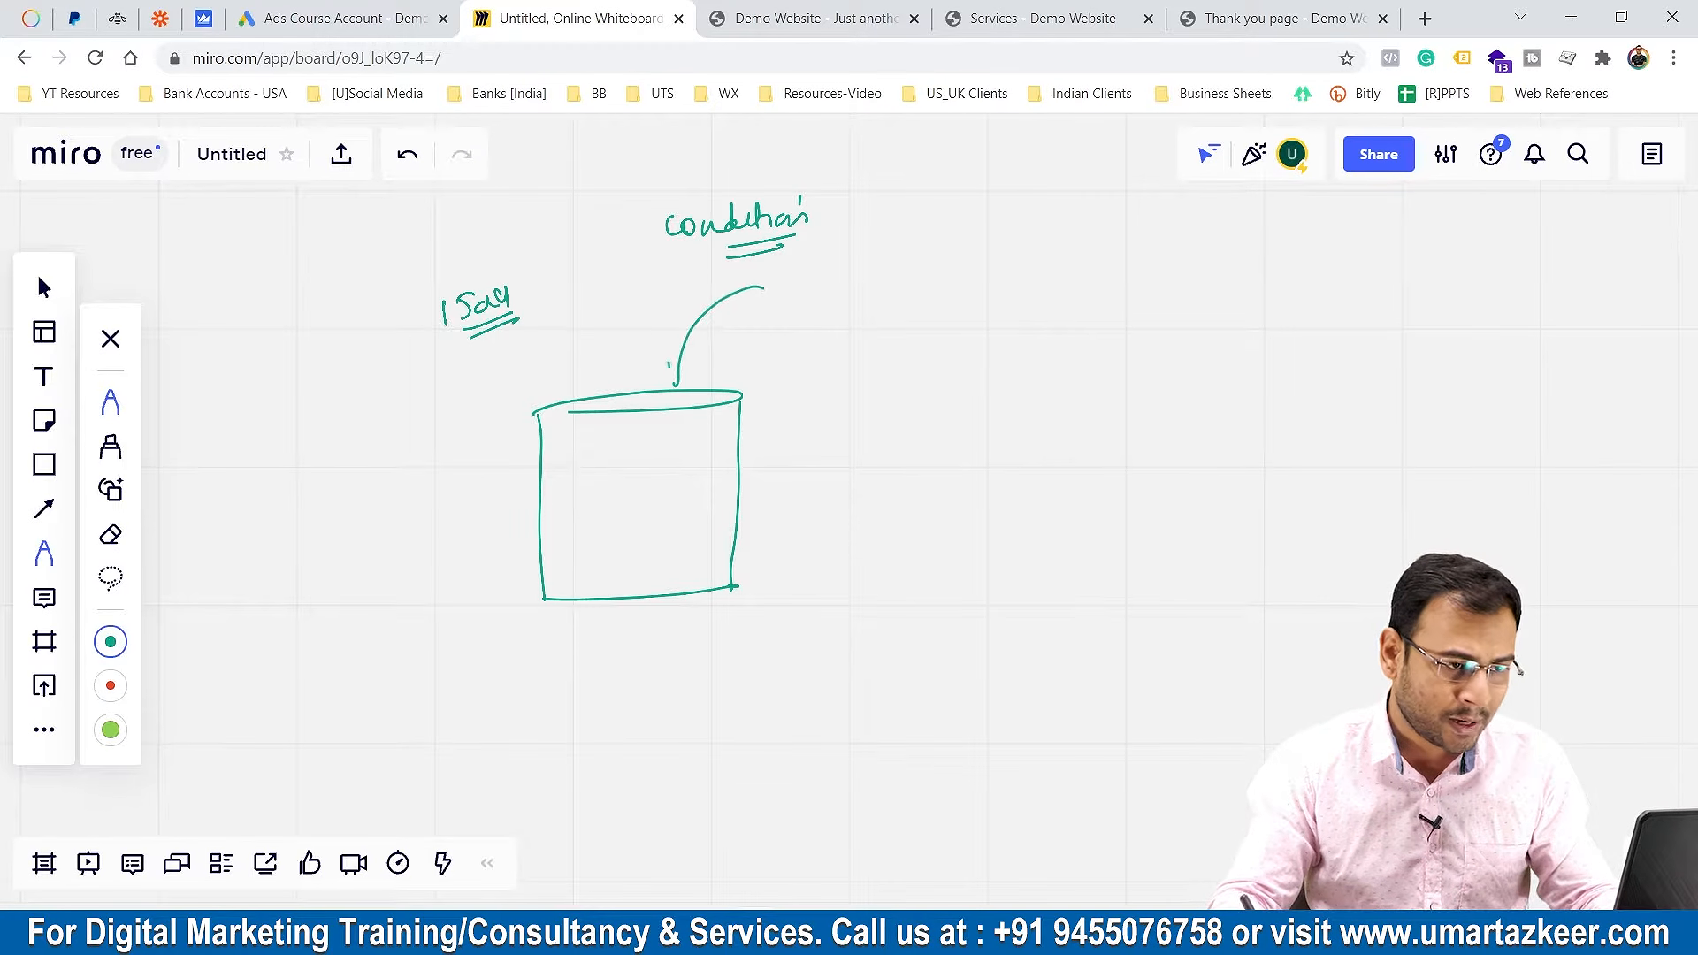
Write double-underlined "P1" inside the box and "5 Jan" beyond its upper-right corner, and draw an arrow entering the box from the right
left_click_drag(606, 550, 626, 562)
left_click_drag(605, 575, 628, 571)
left_click_drag(606, 584, 630, 579)
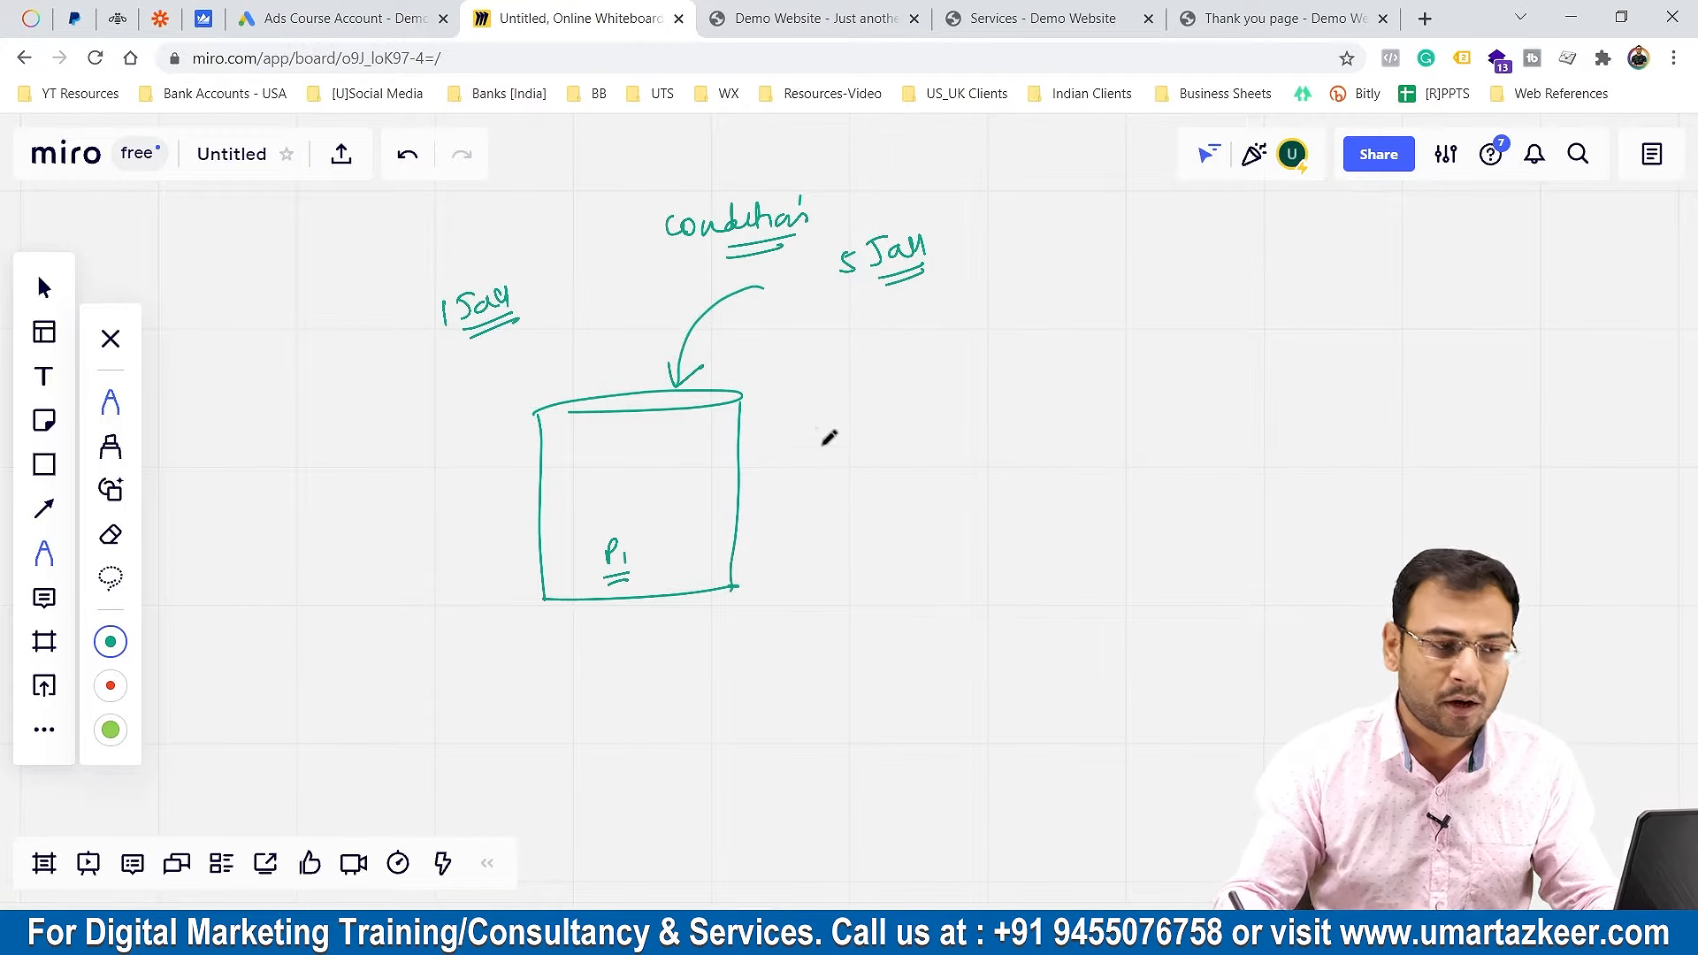
mouse_move(862, 423)
left_mouse_down()
mouse_move(707, 506)
mouse_move(750, 505)
left_mouse_up()
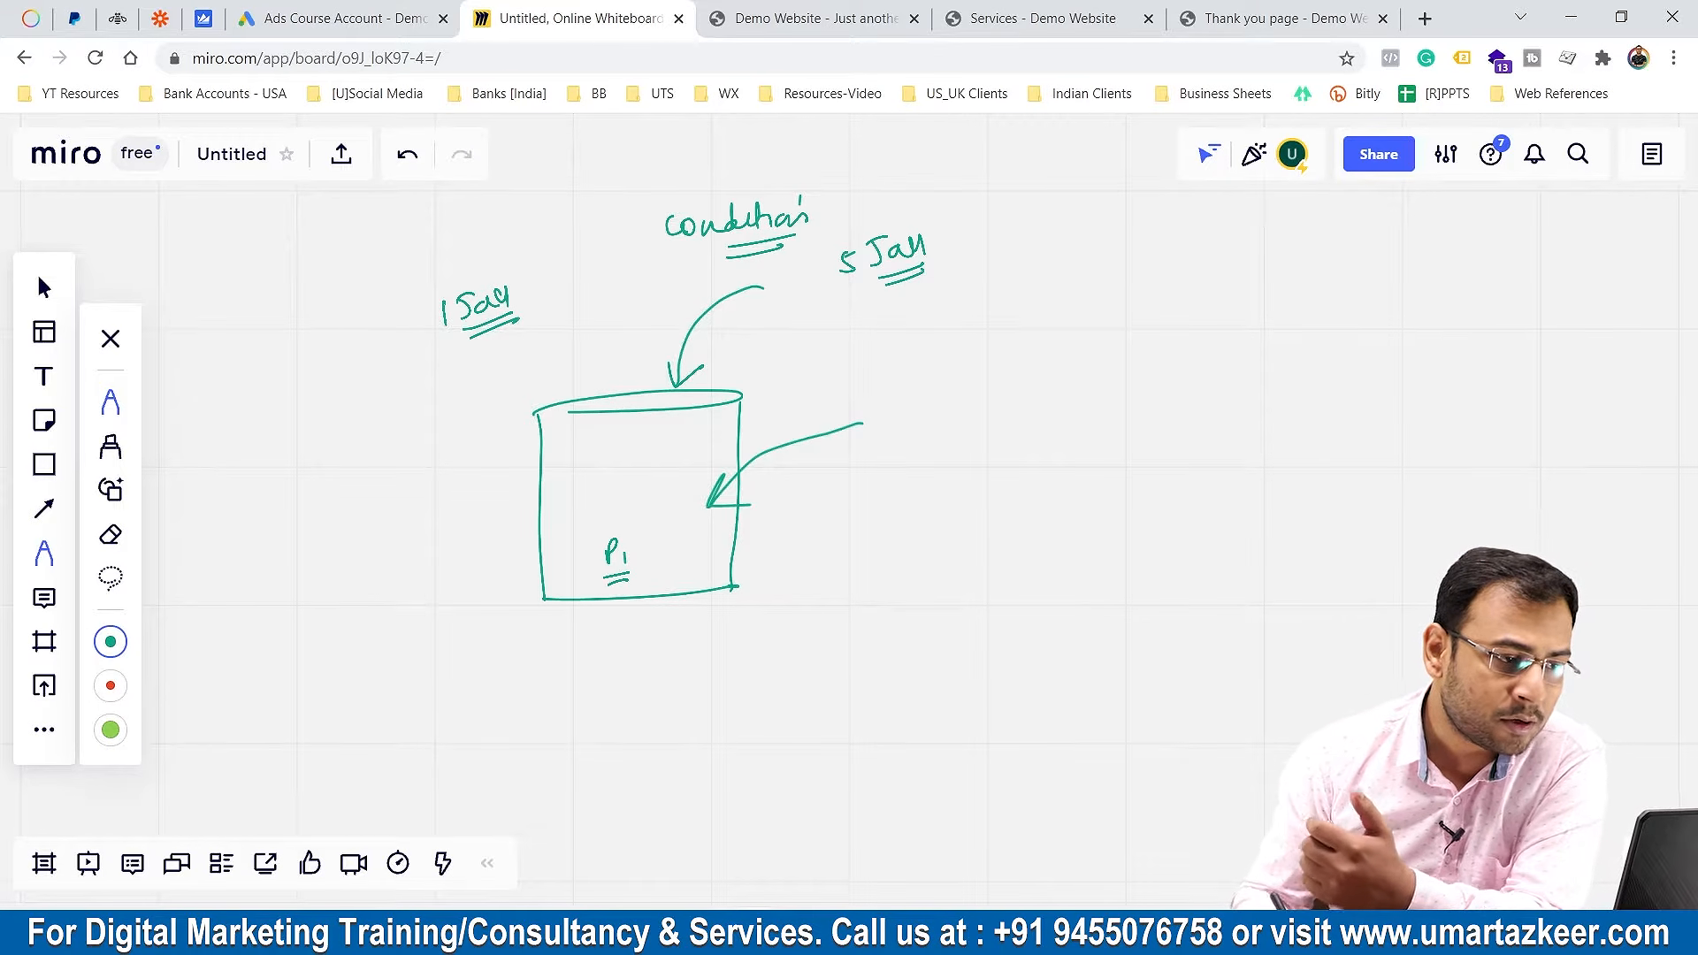
Number the two dates with short arrows, leading from "1 Jan" to a circled 1 and from "5 Jan" to a circled 2
left_click_drag(483, 266, 502, 235)
left_click_drag(491, 244, 521, 239)
left_click_drag(520, 214, 524, 214)
left_click_drag(905, 229, 930, 205)
mouse_move(917, 206)
left_mouse_down()
mouse_move(930, 217)
mouse_move(962, 184)
left_mouse_up()
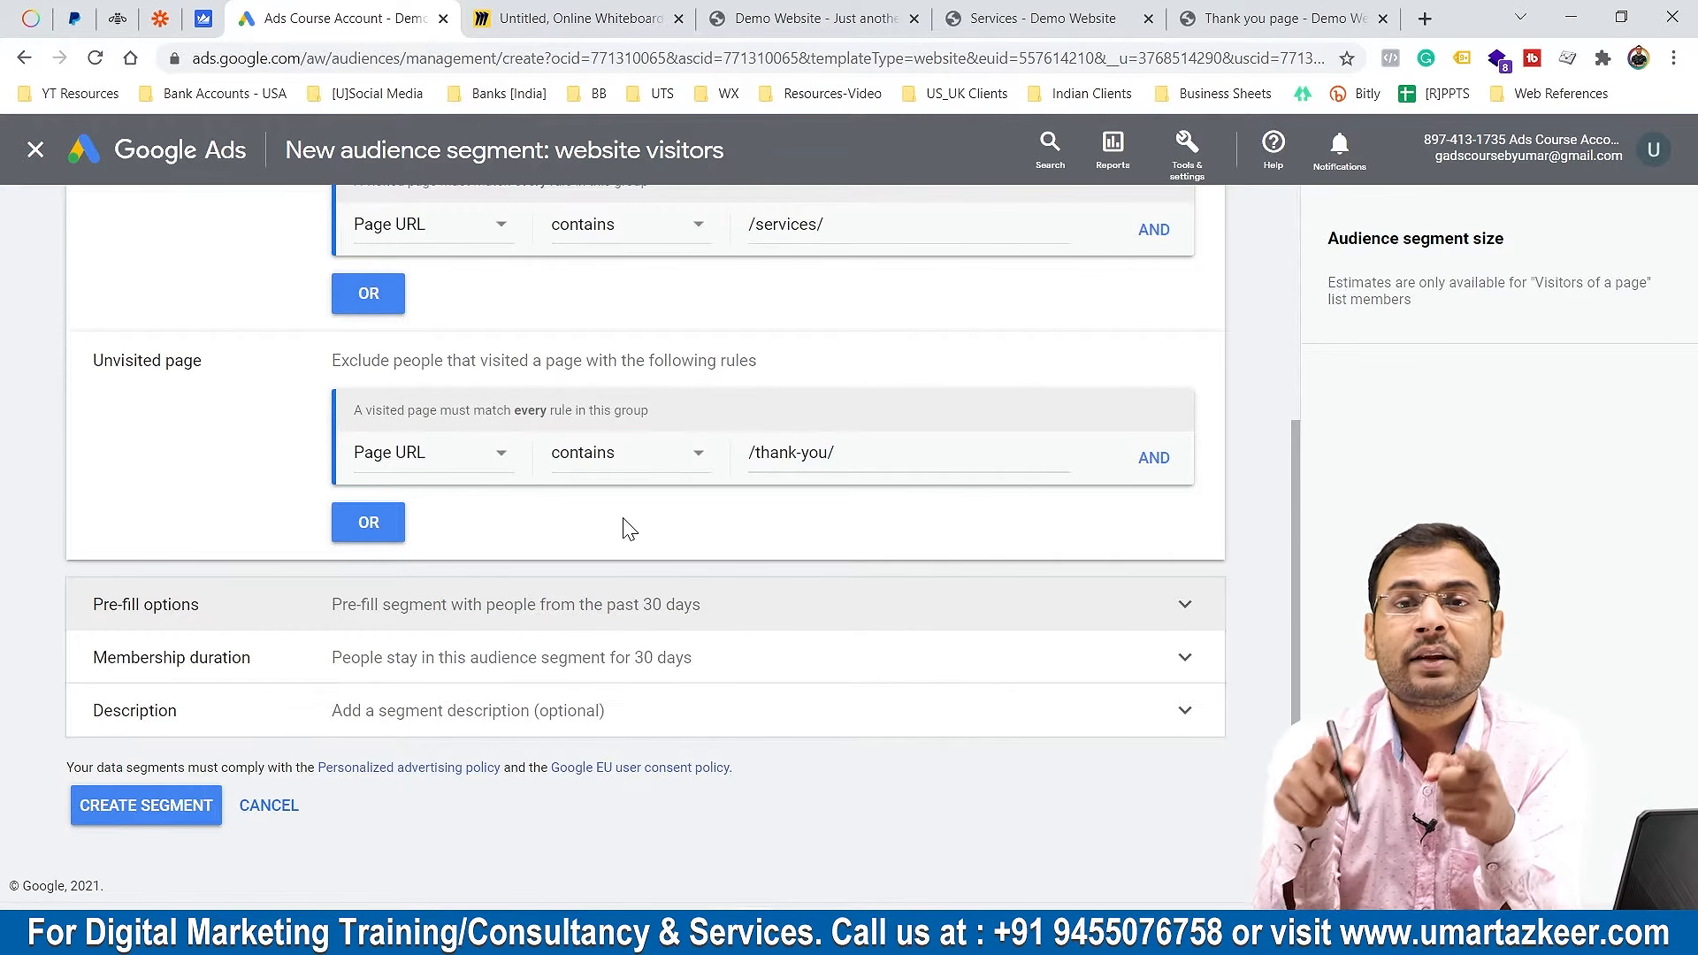
Back on the Miro board, circle "1 Jan" with an arrow from it to the box, and add a small arrow pointing at "condition"
left_click(575, 19)
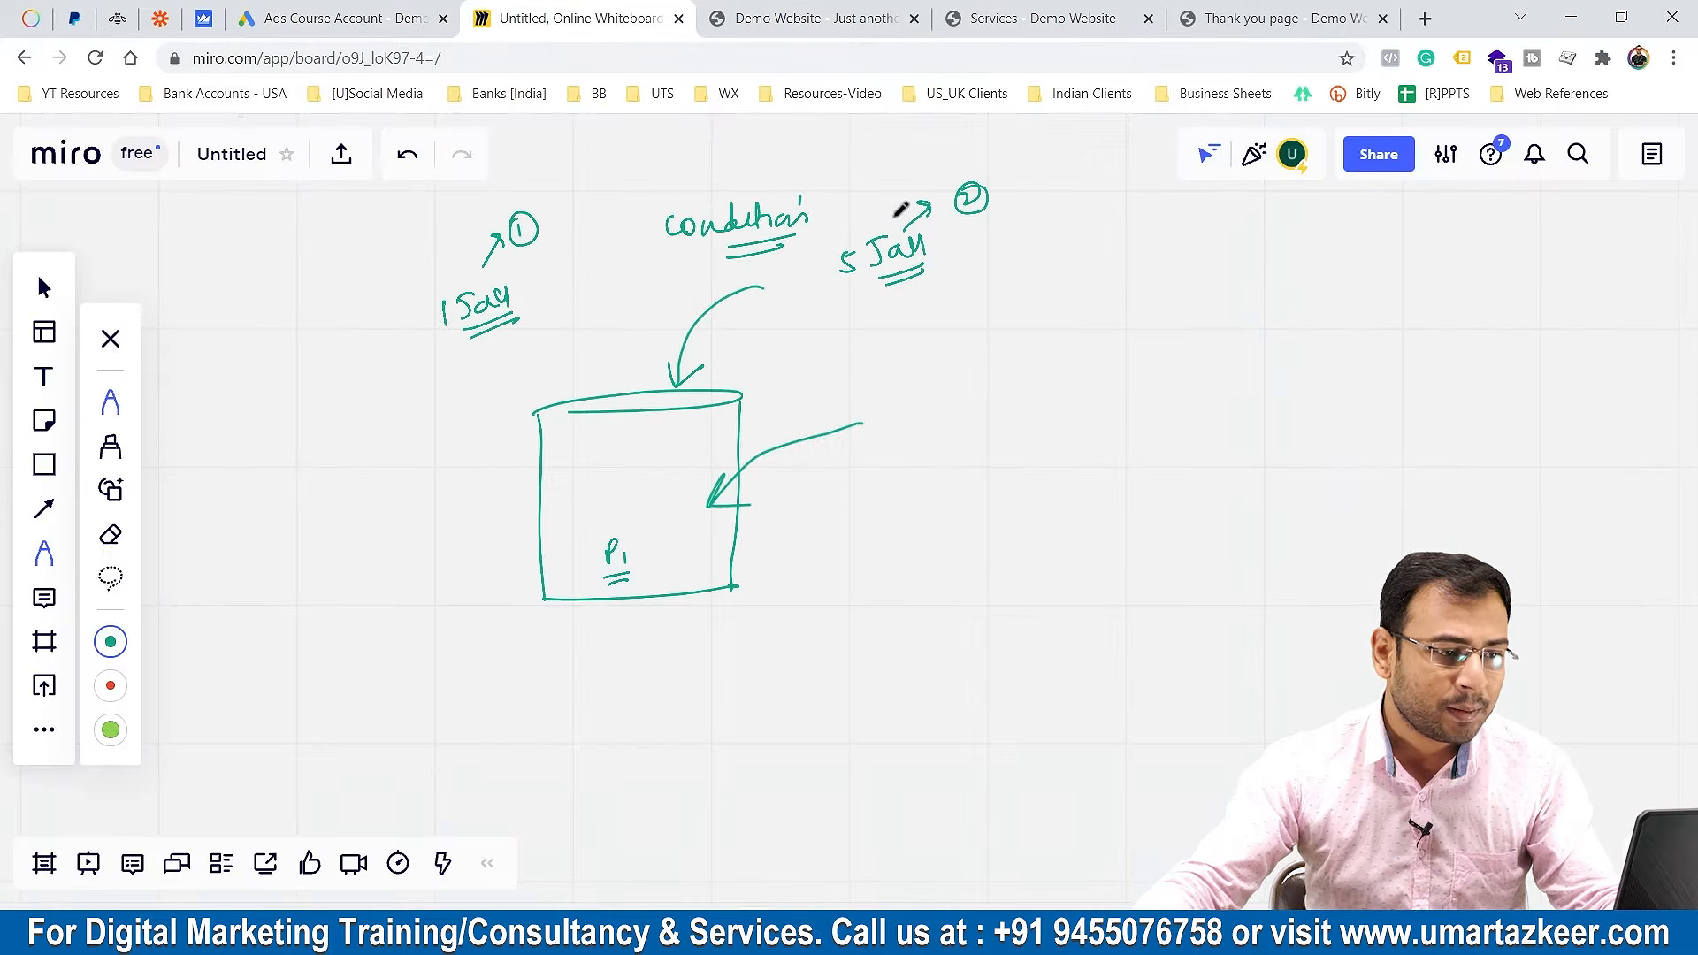
mouse_move(522, 269)
left_mouse_down()
mouse_move(460, 257)
mouse_move(507, 348)
mouse_move(523, 267)
left_mouse_up()
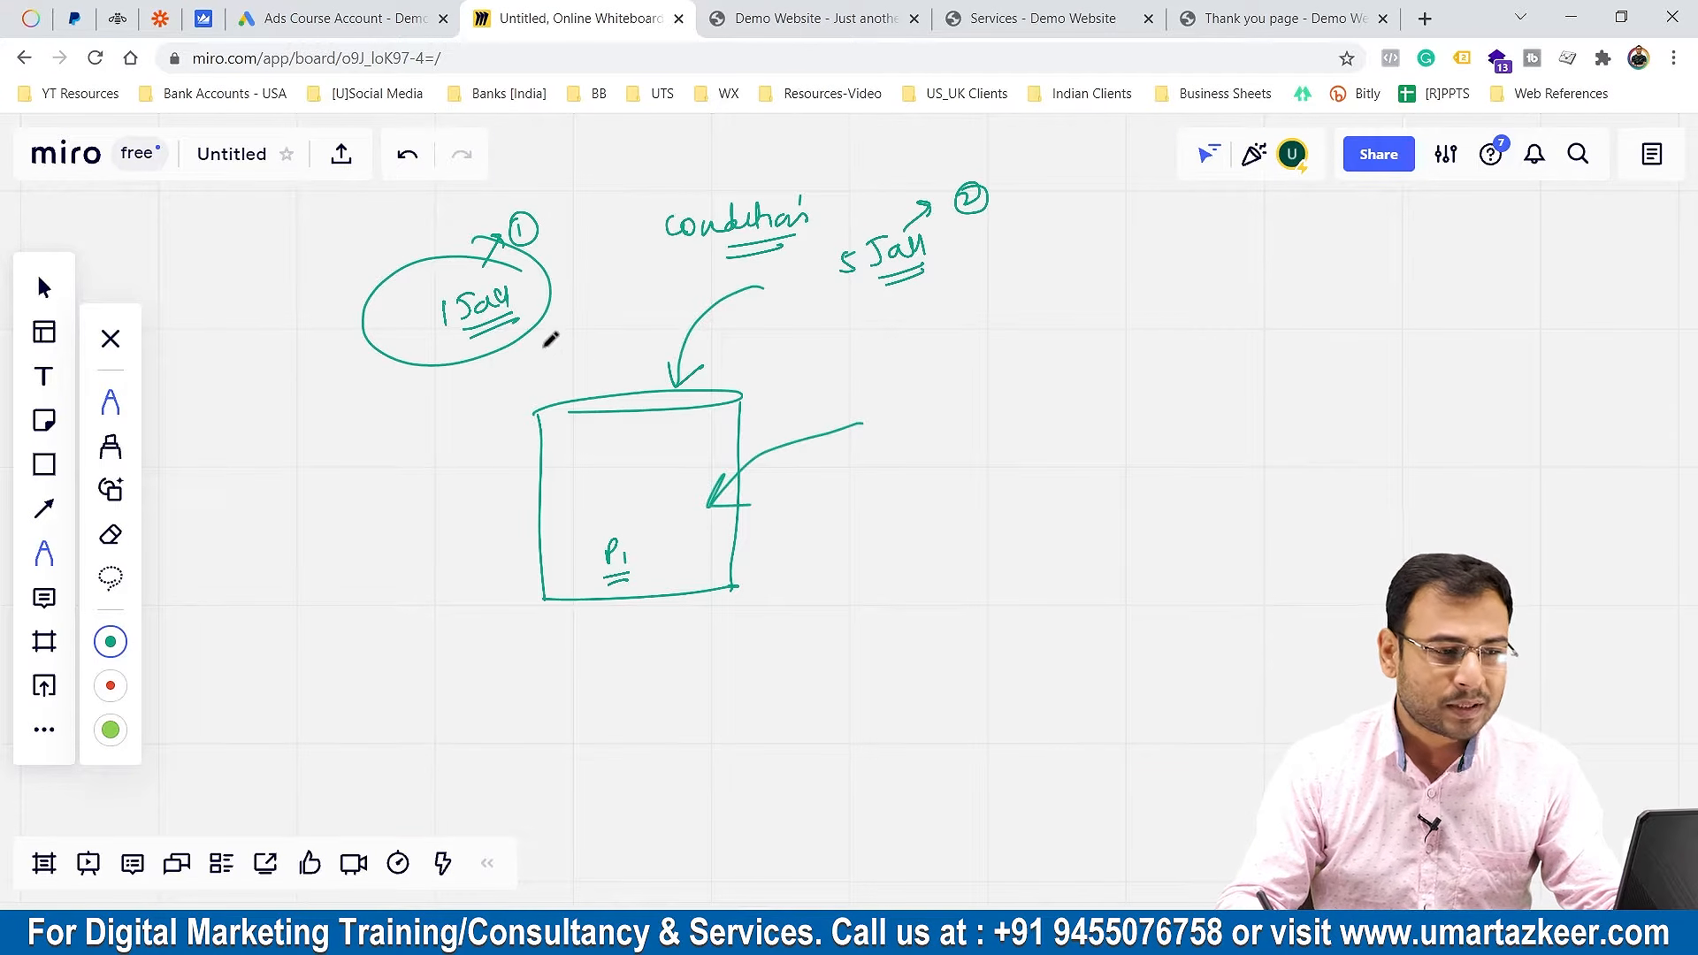
left_click_drag(582, 361, 588, 386)
left_click_drag(574, 369, 600, 366)
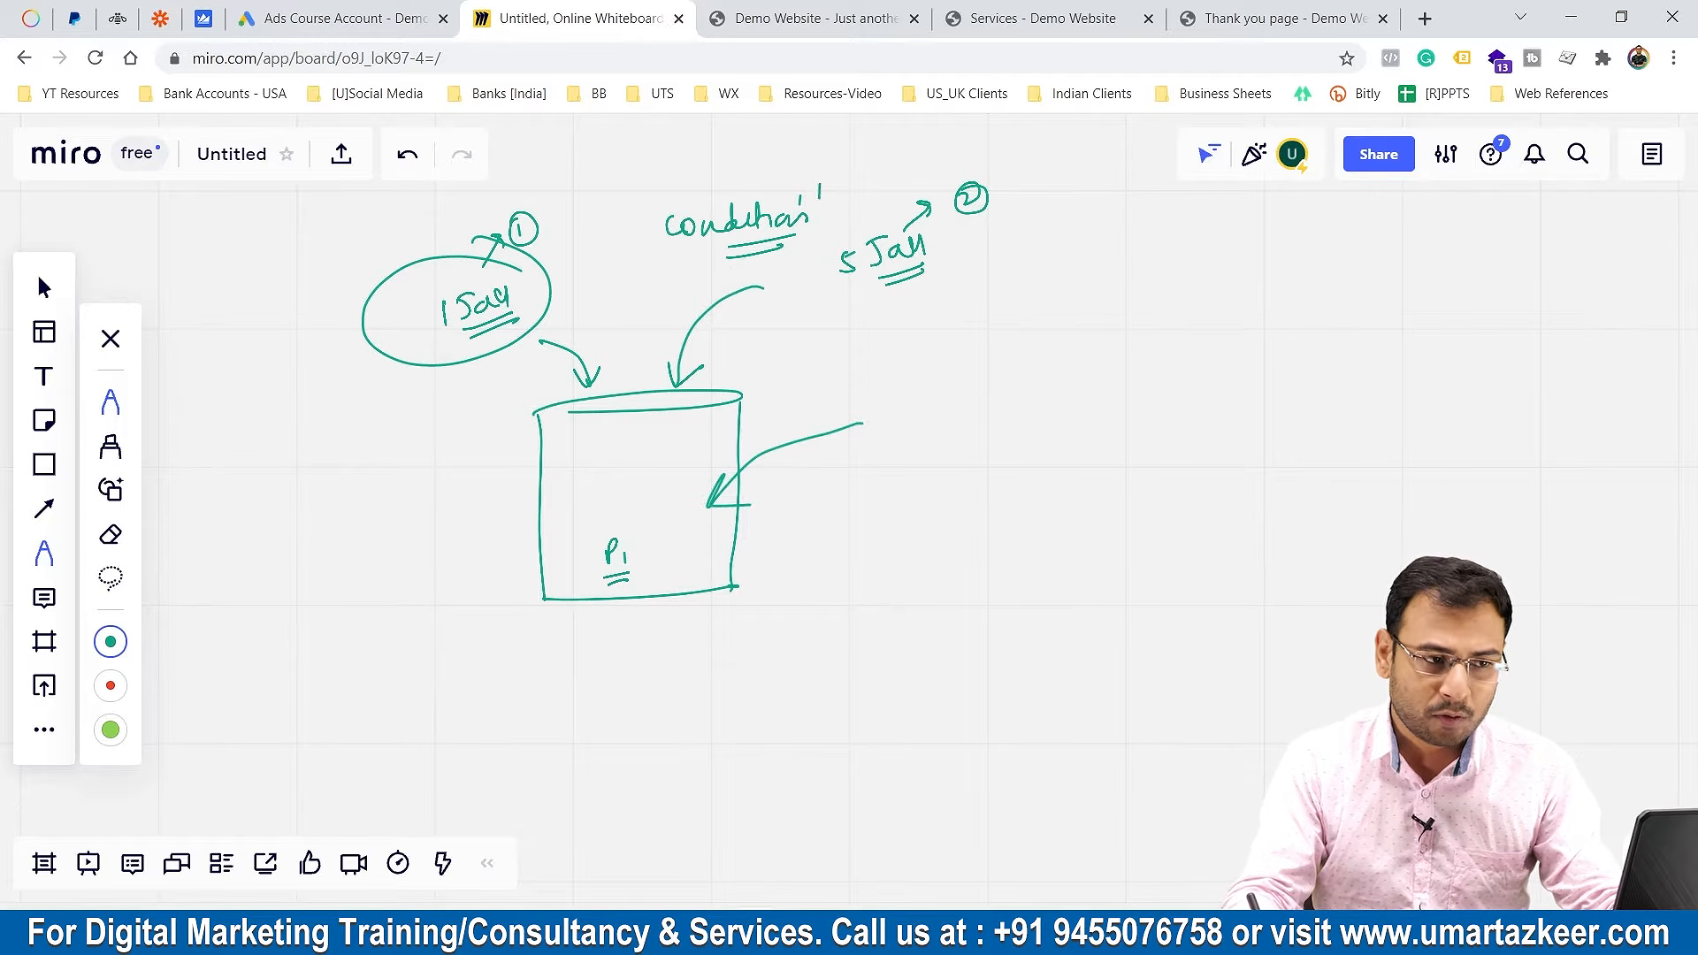
left_click_drag(851, 181, 831, 200)
Draw an arrow down and left from the circled "1 Jan" and write a double-underlined "30 days" below it
left_click_drag(446, 351, 370, 441)
left_click_drag(391, 397, 406, 430)
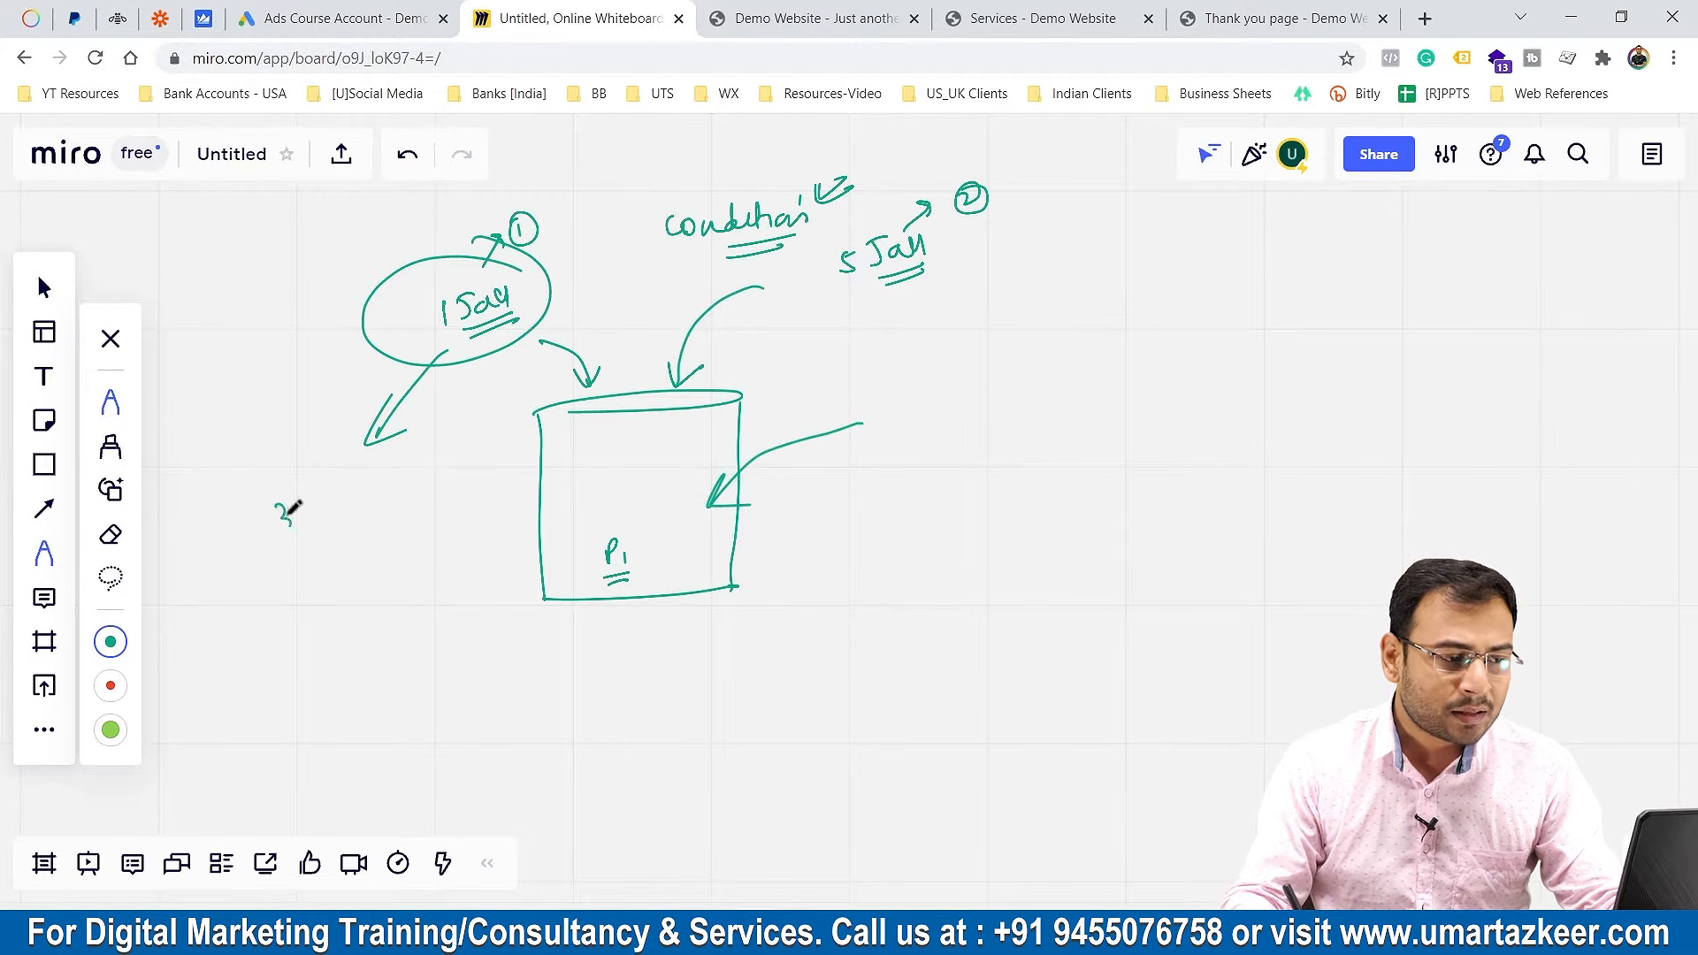
left_click_drag(292, 508, 280, 531)
left_click_drag(305, 509, 304, 510)
mouse_move(324, 508)
left_mouse_down()
mouse_move(319, 521)
mouse_move(384, 503)
left_mouse_up()
left_click_drag(292, 545, 396, 504)
left_click_drag(309, 551, 390, 520)
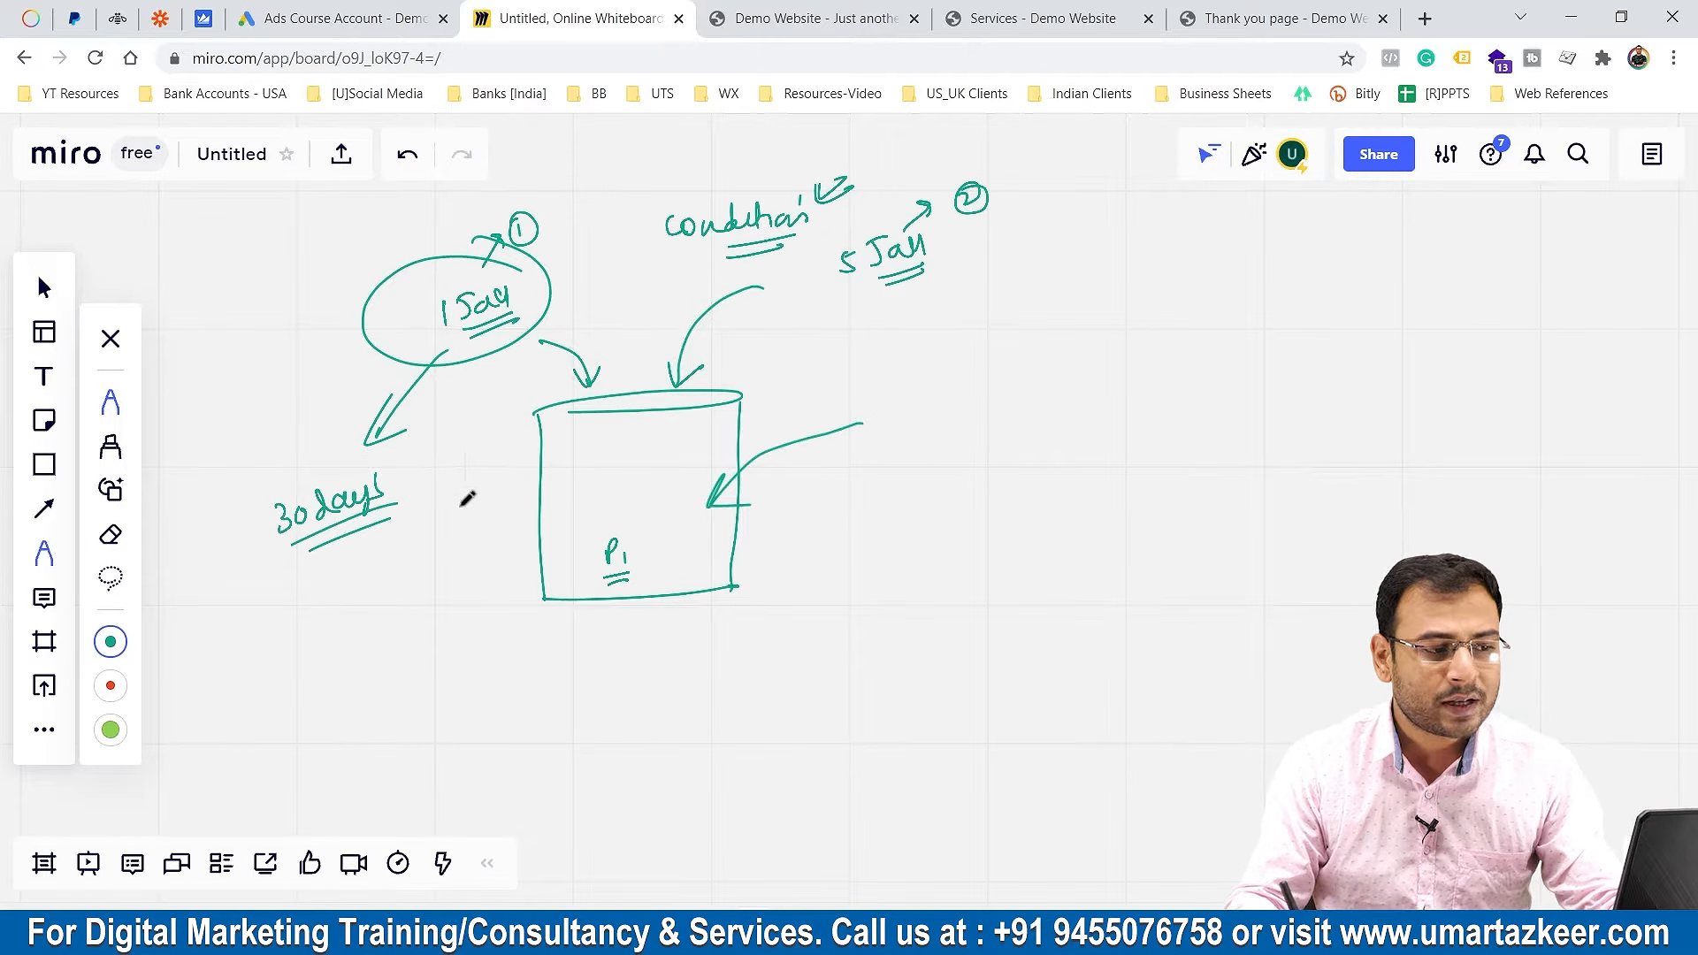
Draw an arrow from "30 days" into the box and write a double-underlined "30 Jan" to the left of the circled "1 Jan"
mouse_move(484, 480)
left_mouse_down()
mouse_move(607, 482)
mouse_move(581, 511)
left_mouse_up()
mouse_move(212, 267)
left_mouse_down()
mouse_move(219, 290)
mouse_move(239, 263)
left_mouse_up()
left_click_drag(257, 256, 266, 276)
left_click_drag(281, 262, 305, 252)
left_click_drag(232, 299, 311, 283)
left_click_drag(230, 317, 315, 288)
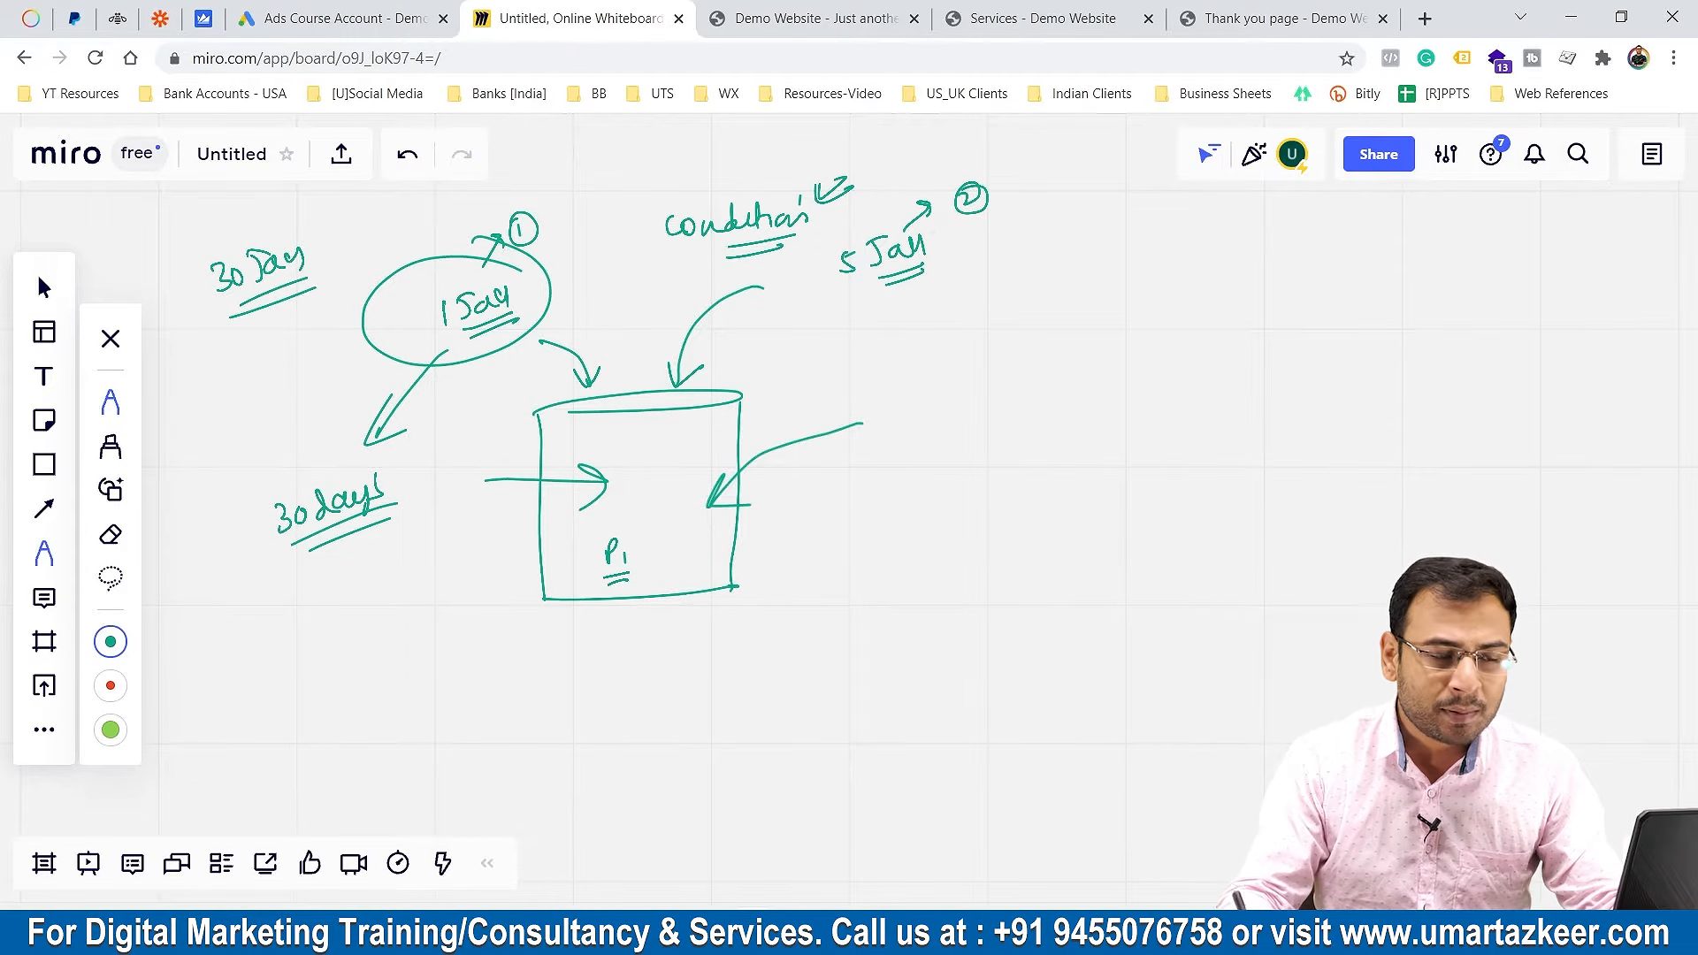
Circle "5 Jan" and draw an arrow from it to a new underlined "4 Feb" note on its right
mouse_move(920, 205)
left_mouse_down()
mouse_move(836, 301)
mouse_move(927, 207)
left_mouse_up()
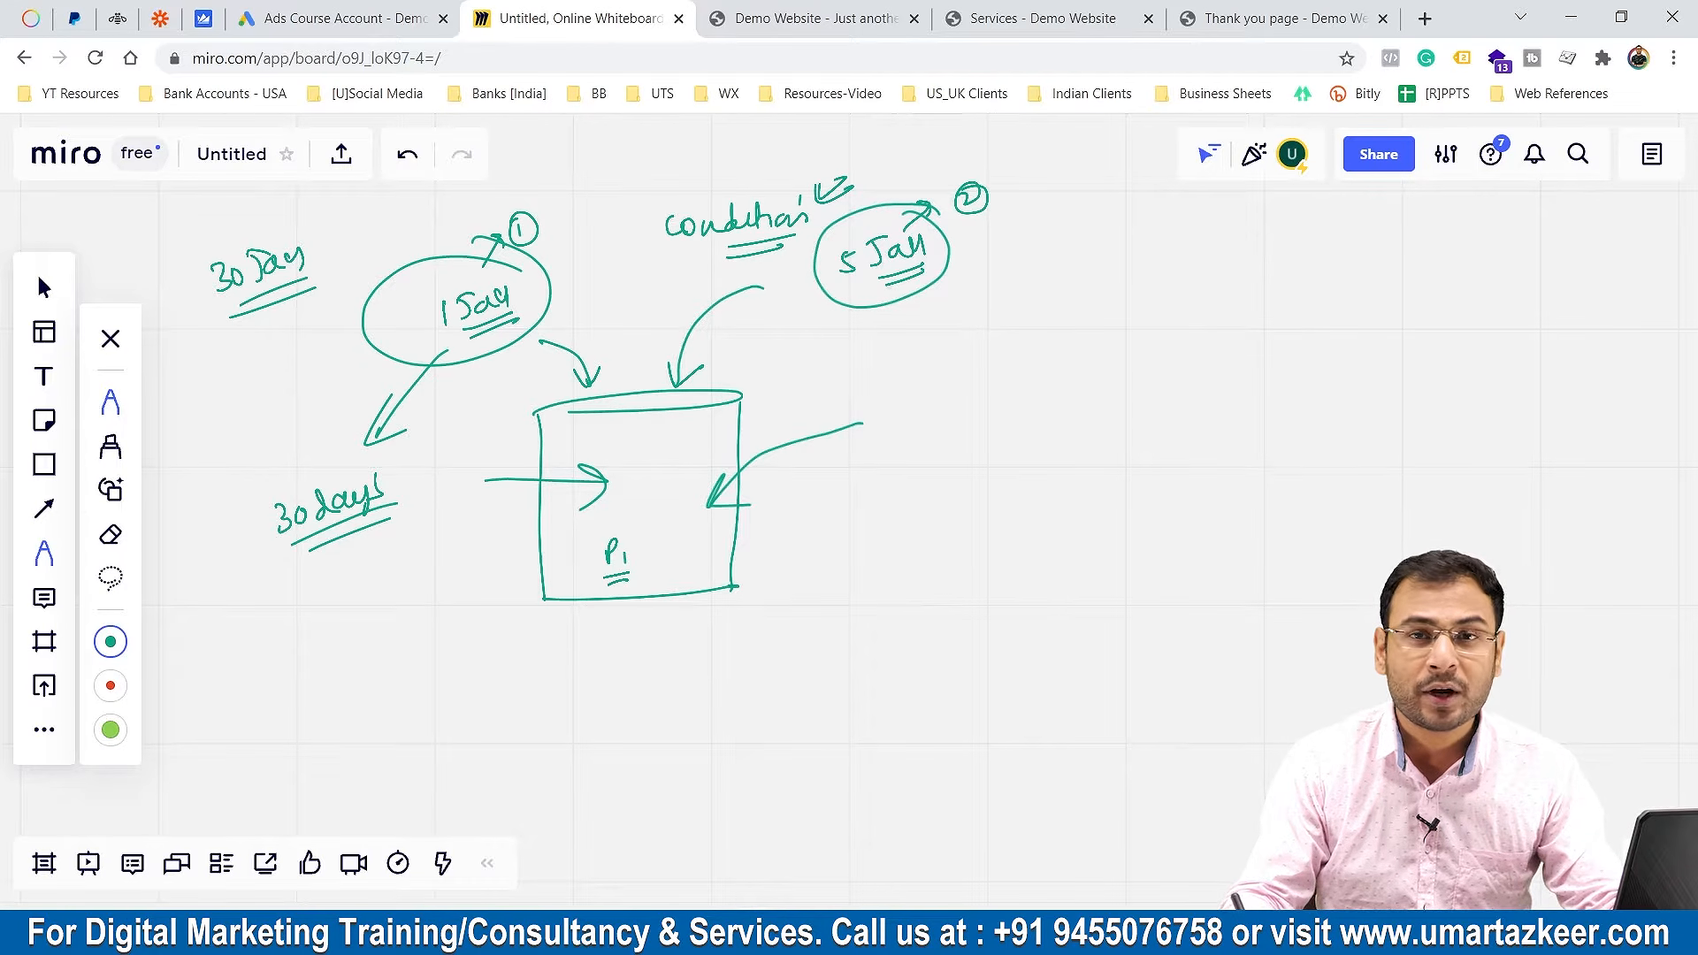
mouse_move(962, 262)
left_mouse_down()
mouse_move(1063, 263)
mouse_move(1046, 280)
left_mouse_up()
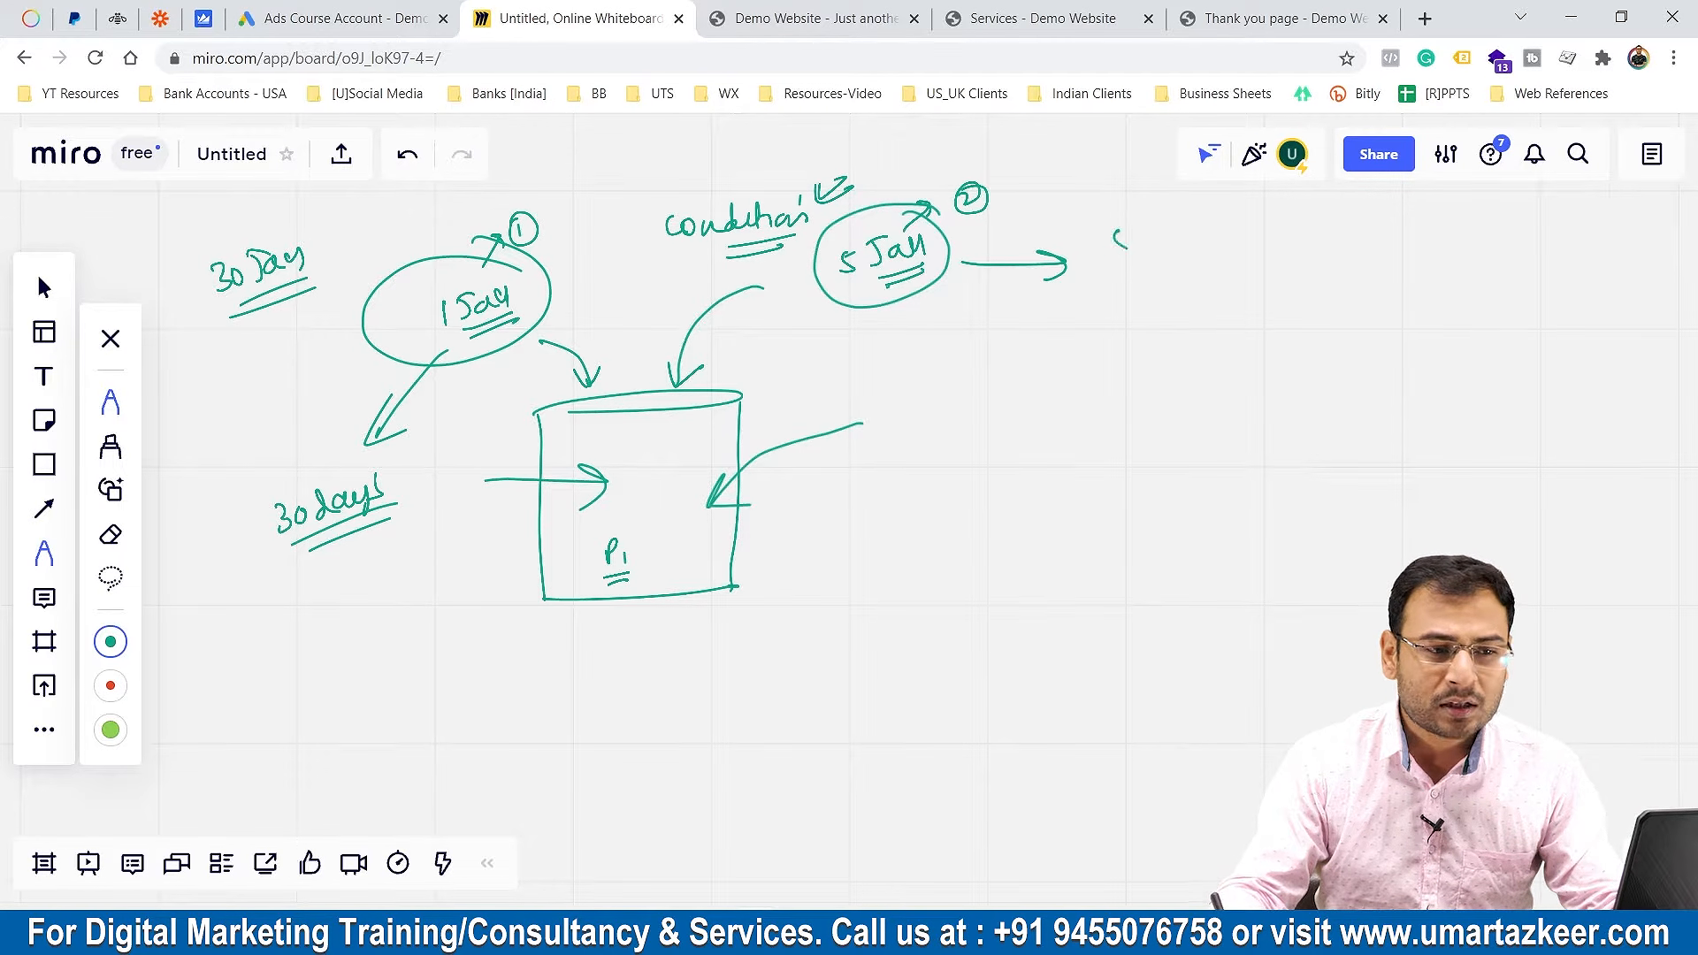
left_click_drag(1116, 231, 1125, 255)
mouse_move(1171, 225)
left_mouse_down()
mouse_move(1151, 265)
mouse_move(1195, 238)
left_mouse_up()
left_click_drag(1194, 222, 1209, 257)
left_click_drag(1143, 274, 1215, 276)
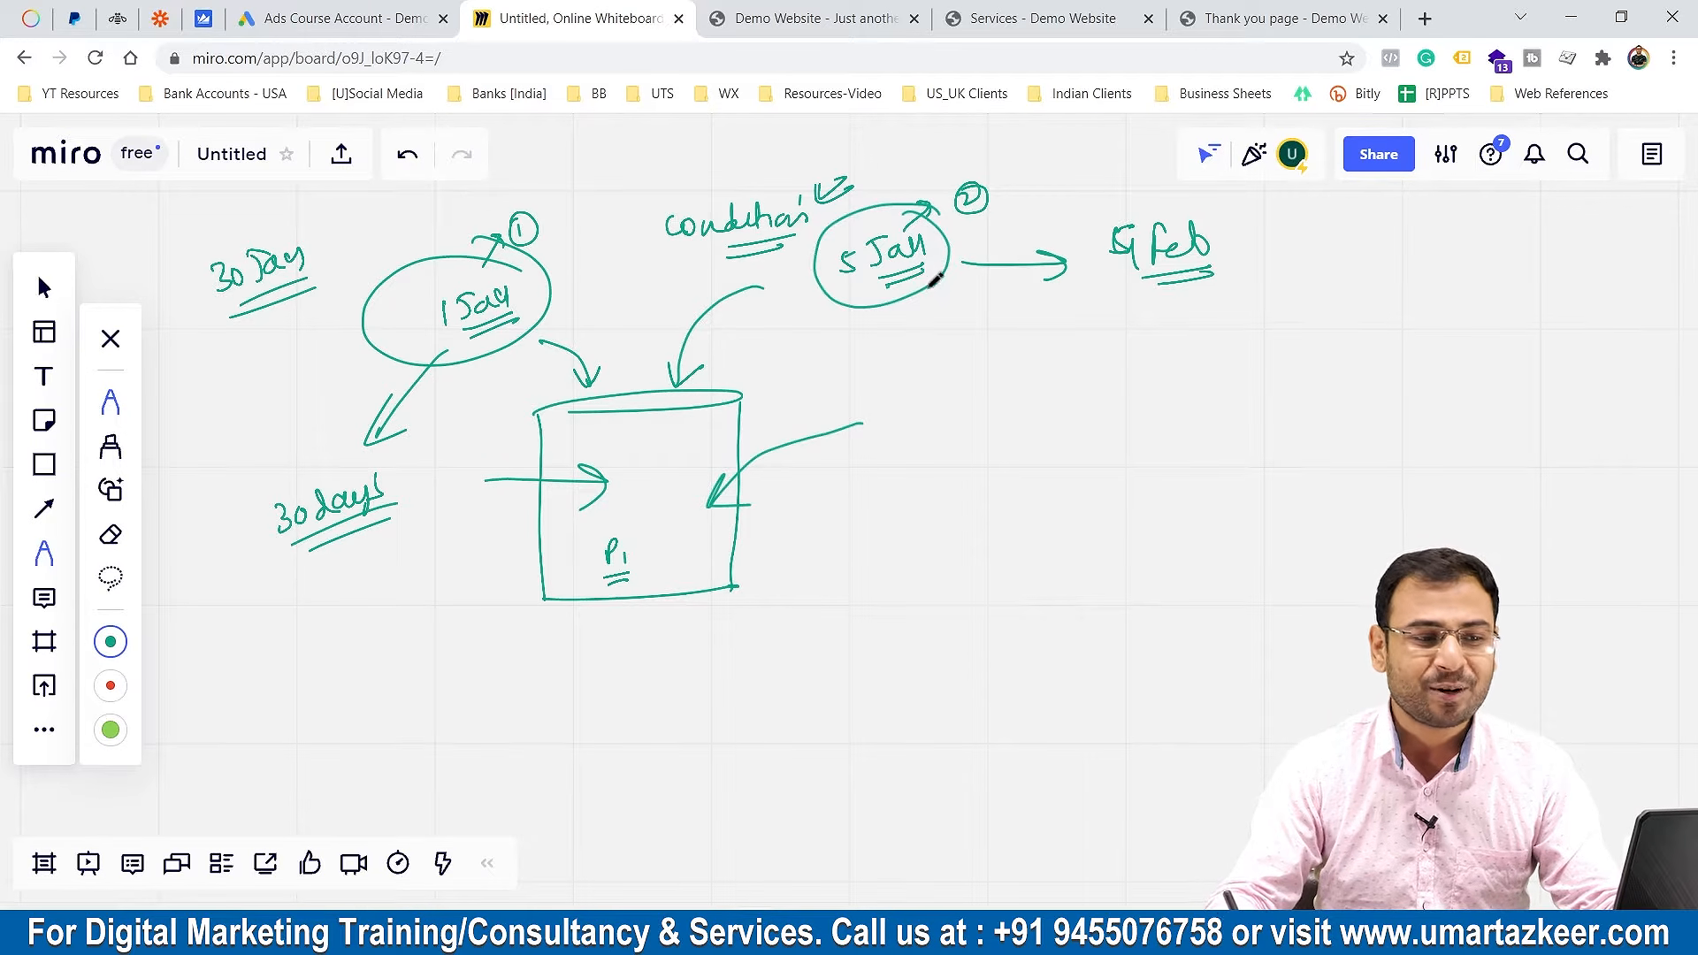
Draw a second arrow from the circled "5 Jan" to a circled "30" below the first arrow
left_click_drag(924, 290, 1009, 305)
left_click_drag(998, 292, 1043, 332)
left_click_drag(1052, 317, 1062, 315)
left_click_drag(1017, 299, 1035, 295)
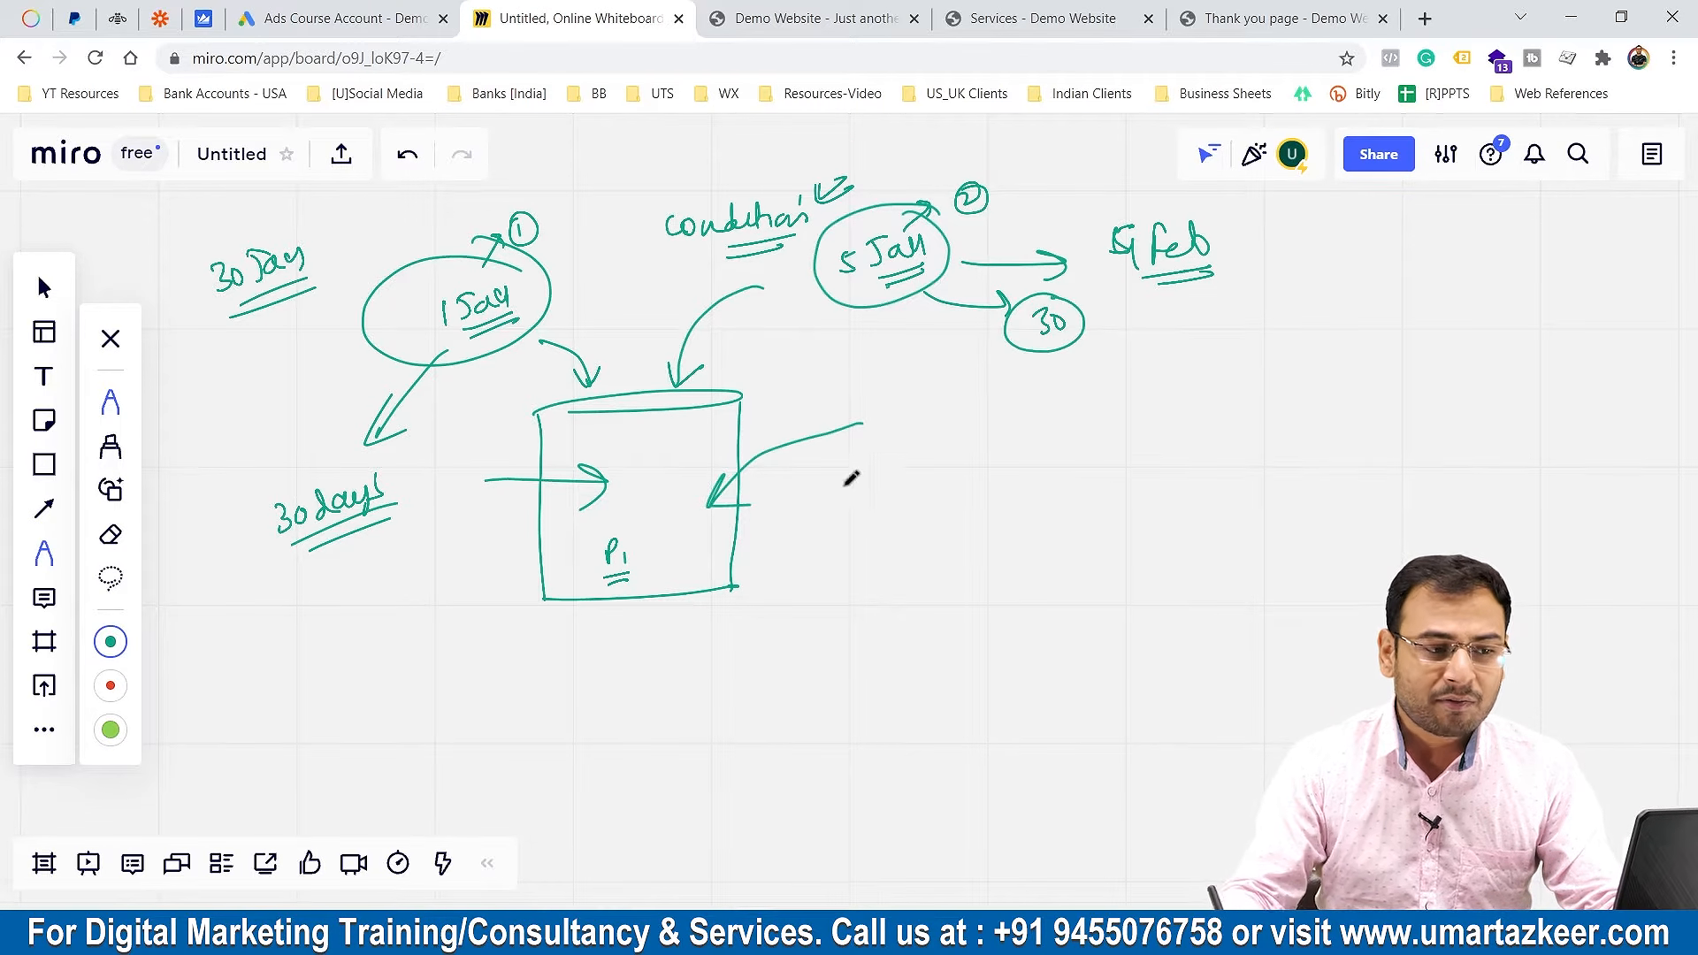
Draw an arrow out of the box's right side to a new double-underlined "Audience" label
mouse_move(737, 507)
left_mouse_down()
mouse_move(831, 513)
mouse_move(819, 533)
left_mouse_up()
left_click_drag(867, 534, 1000, 527)
left_click_drag(874, 564, 989, 542)
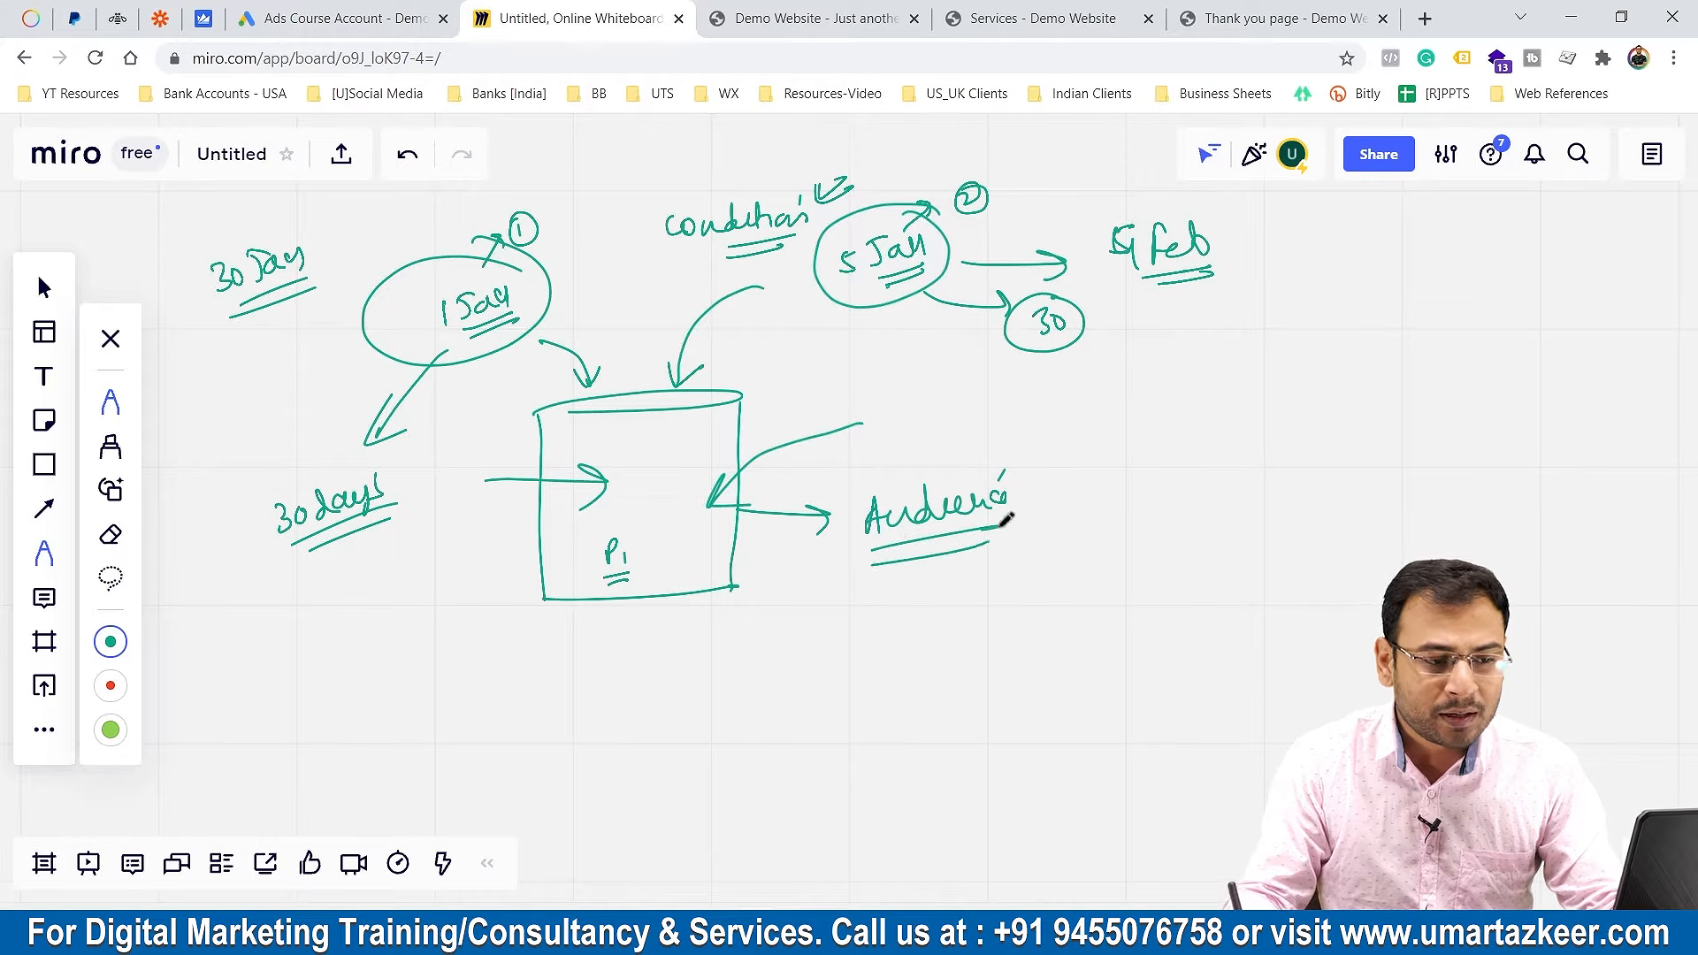
Draw a long arrow rising to the right from "Audience" and write "C1 (R.Ad)" at its end
left_click_drag(1106, 477, 1316, 387)
left_click_drag(1267, 386, 1300, 402)
left_click_drag(1413, 360, 1458, 390)
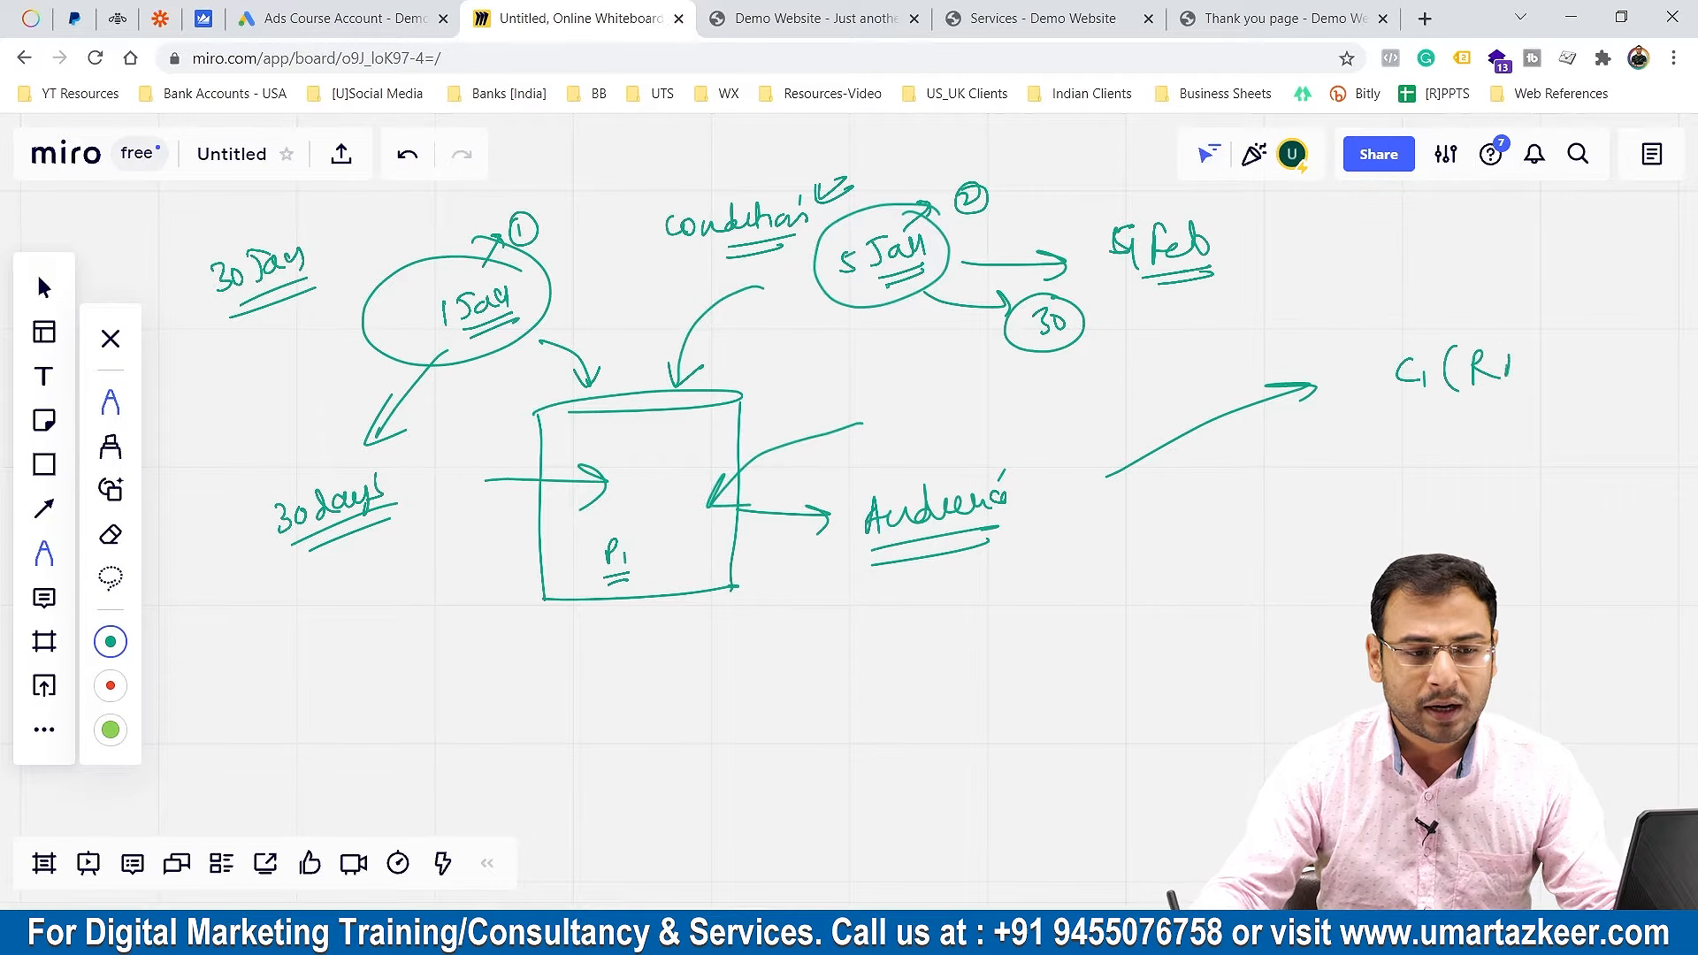
left_click_drag(1550, 336, 1554, 382)
left_click(1494, 382)
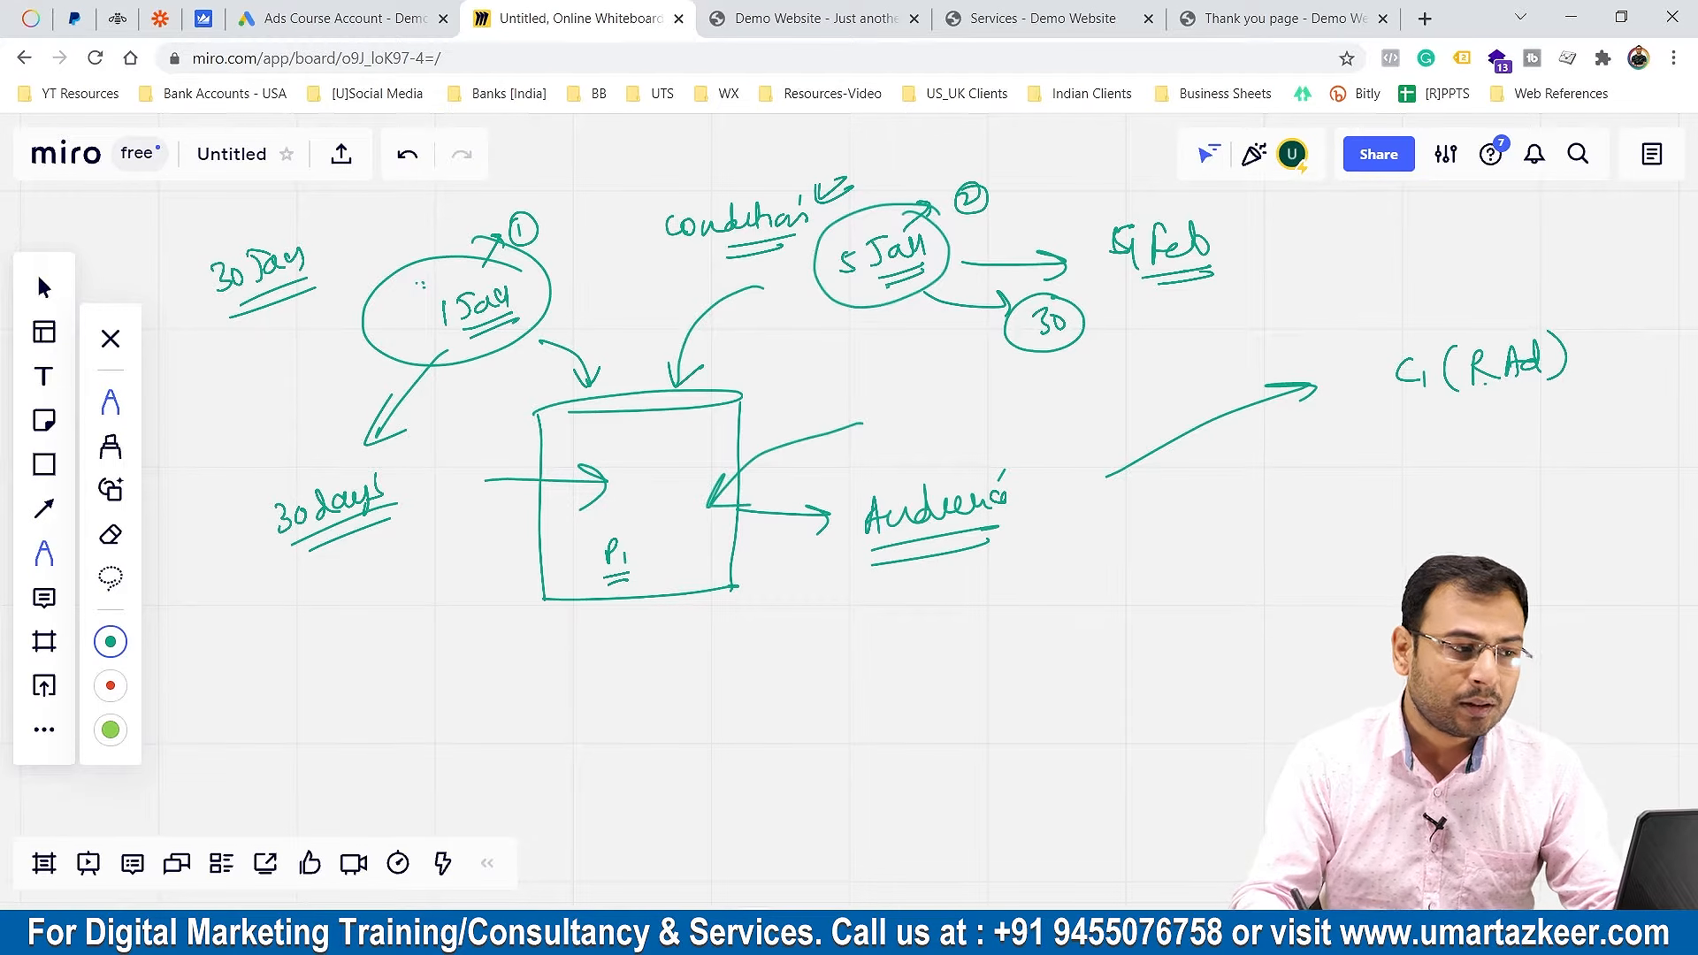
Circle the "30 Jan" note beside "1 Jan" and draw a long diagonal arrow down and right from the circled "5 Jan"
mouse_move(317, 234)
left_mouse_down()
mouse_move(198, 267)
mouse_move(336, 236)
left_mouse_up()
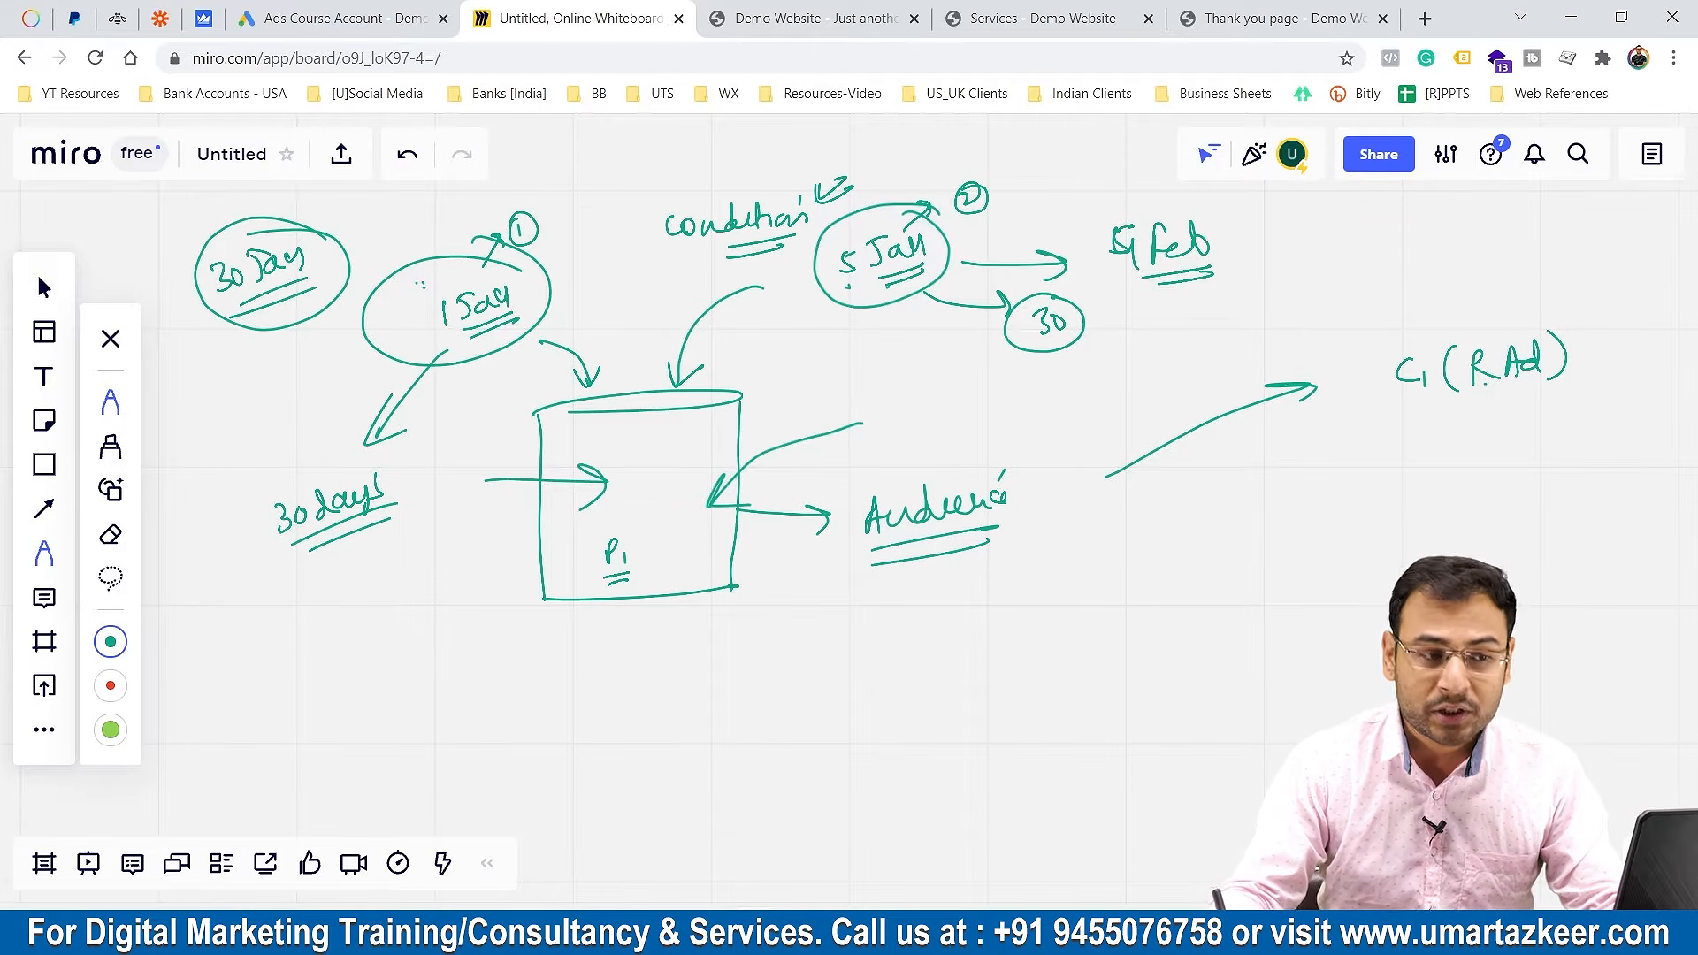
mouse_move(921, 298)
left_mouse_down()
mouse_move(1157, 639)
mouse_move(1185, 610)
left_mouse_up()
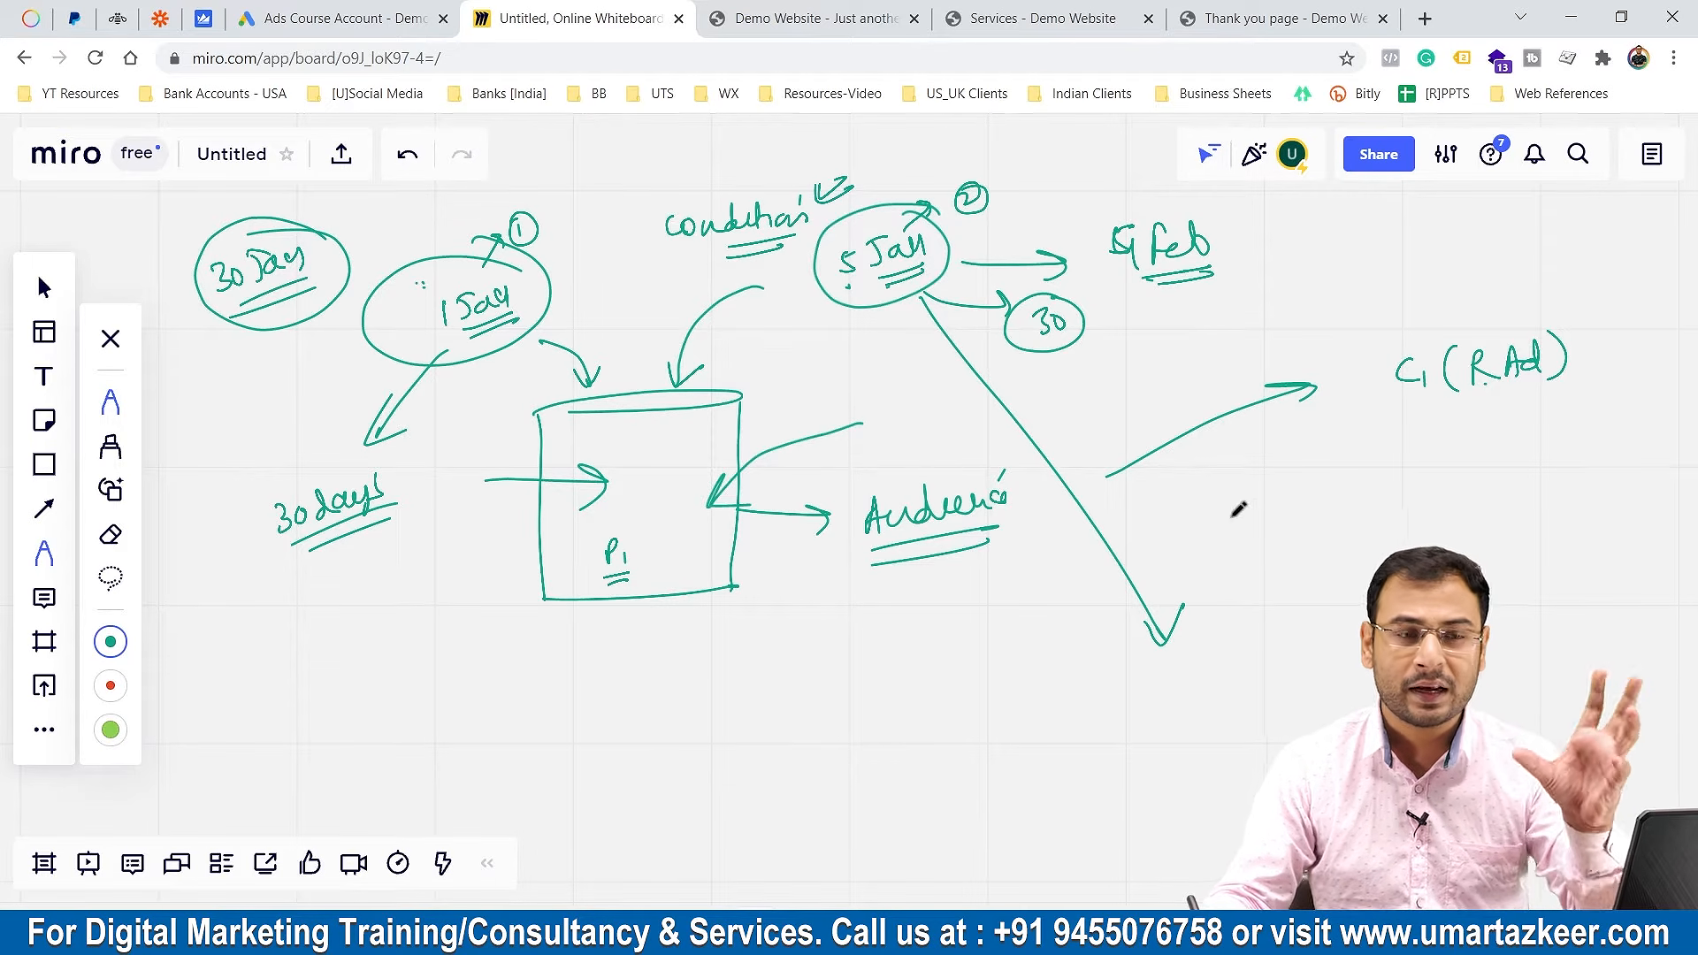
Write double-underlined "30 Jan" and "1 March" notes below "C1 (R.Ad)" and link them with a curved arrow toward "1 March"
mouse_move(1173, 502)
left_mouse_down()
mouse_move(1177, 524)
mouse_move(1196, 504)
left_mouse_up()
left_click_drag(1222, 495, 1259, 533)
left_click_drag(1185, 548, 1237, 540)
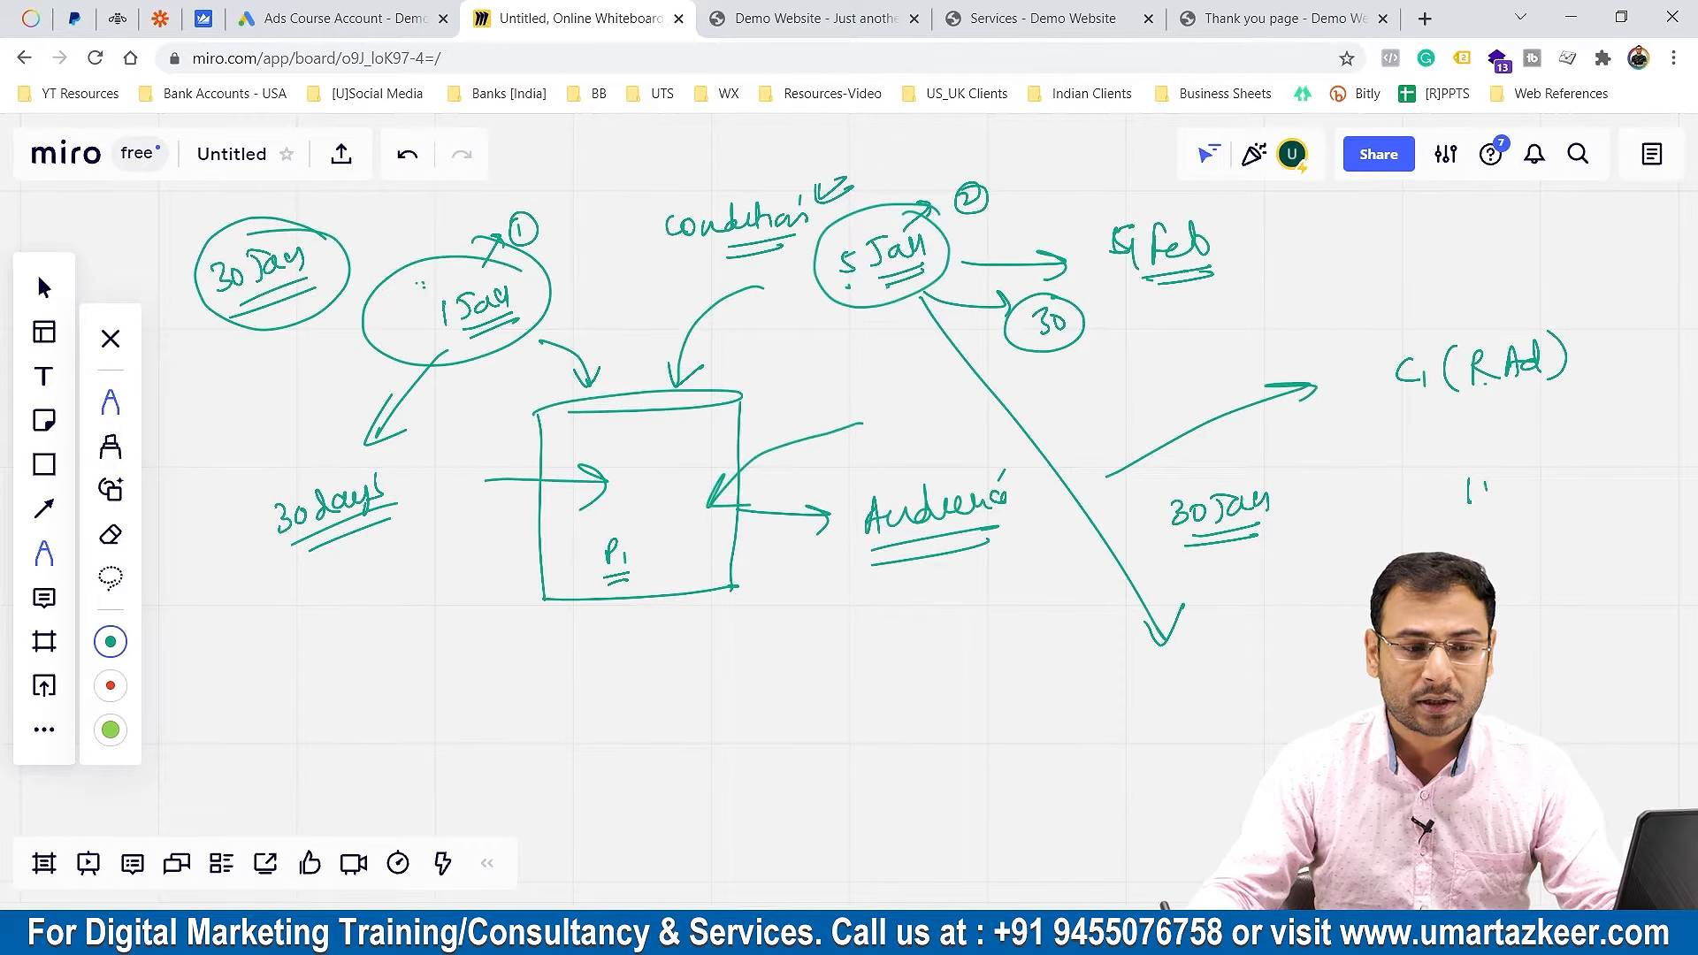
mouse_move(1523, 485)
left_mouse_down()
mouse_move(1544, 496)
mouse_move(1579, 469)
left_mouse_up()
left_click_drag(1486, 508, 1580, 503)
left_click_drag(1488, 527, 1566, 521)
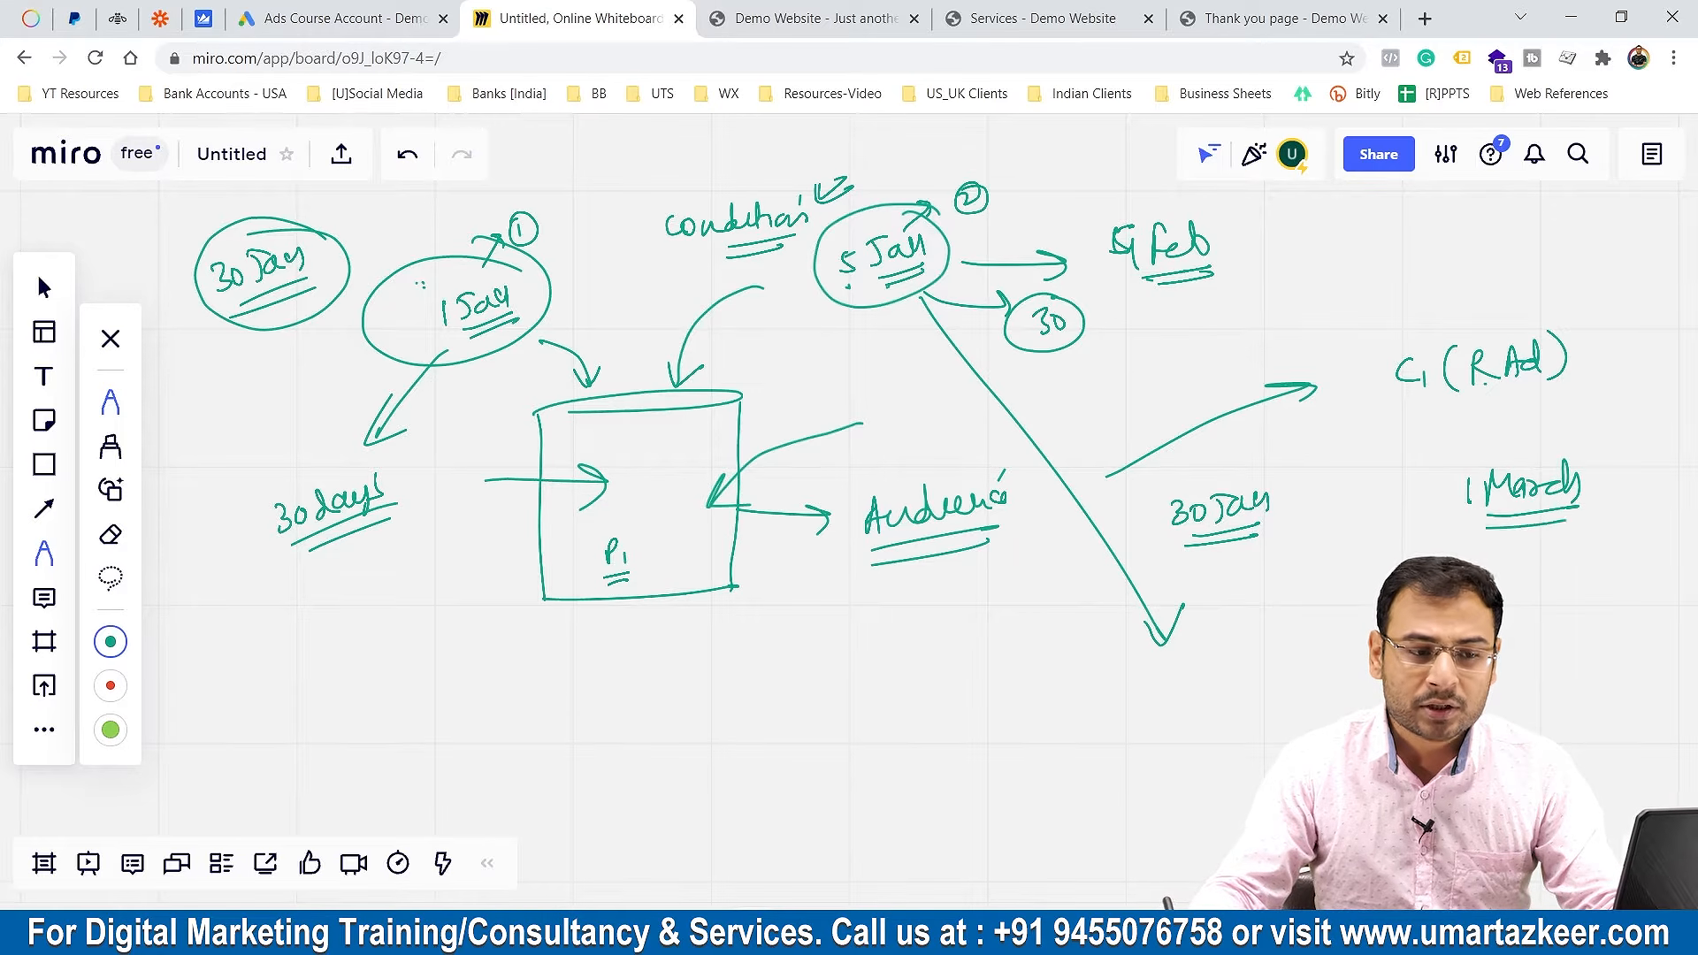
left_click_drag(1281, 475, 1460, 448)
left_click_drag(1459, 447, 1426, 464)
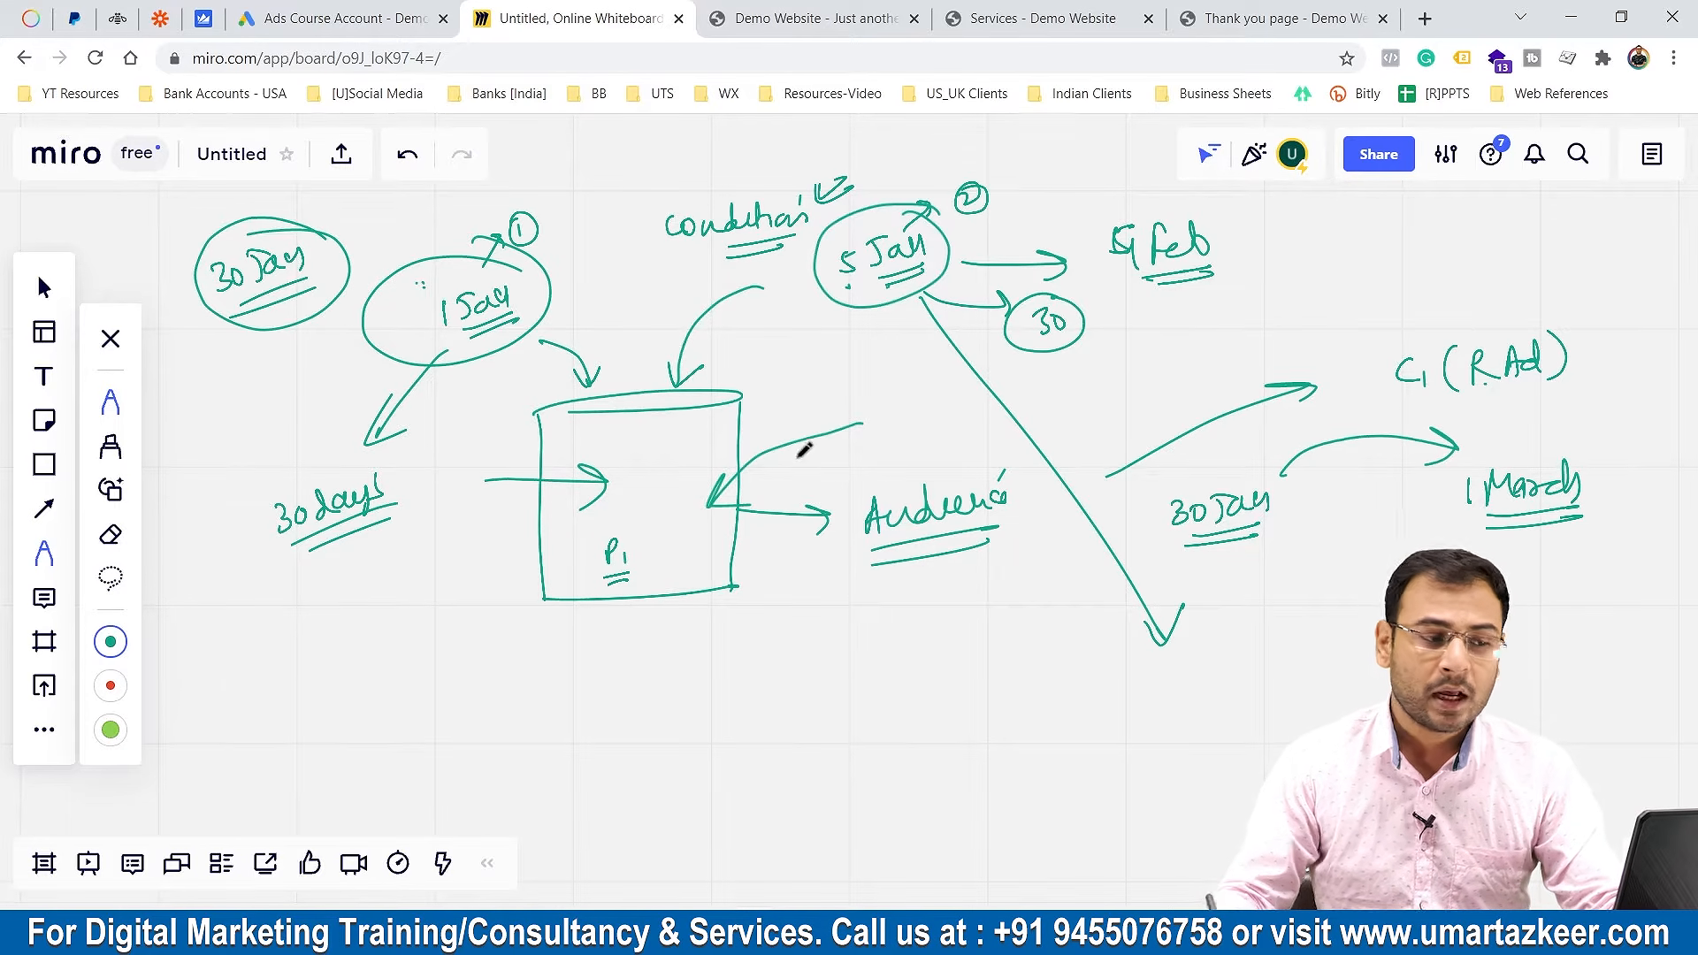
Switch to the Google Ads segment form and review the membership duration setting, including its number of days and maximum duration
left_click(392, 21)
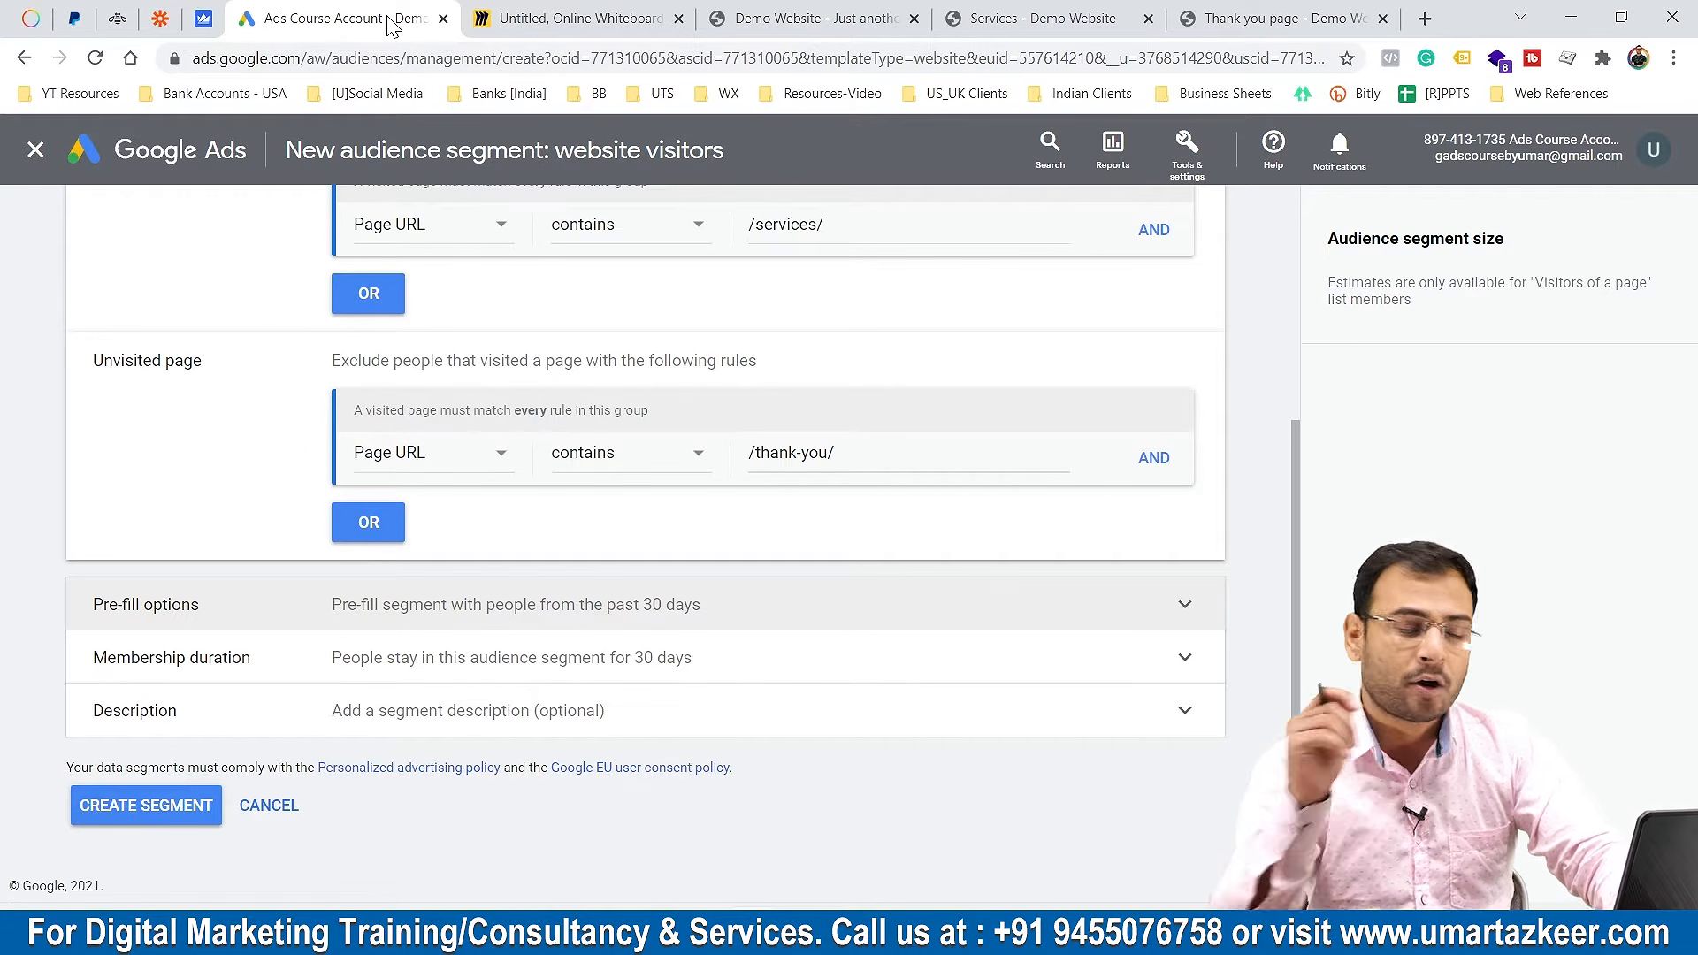
left_click(244, 659)
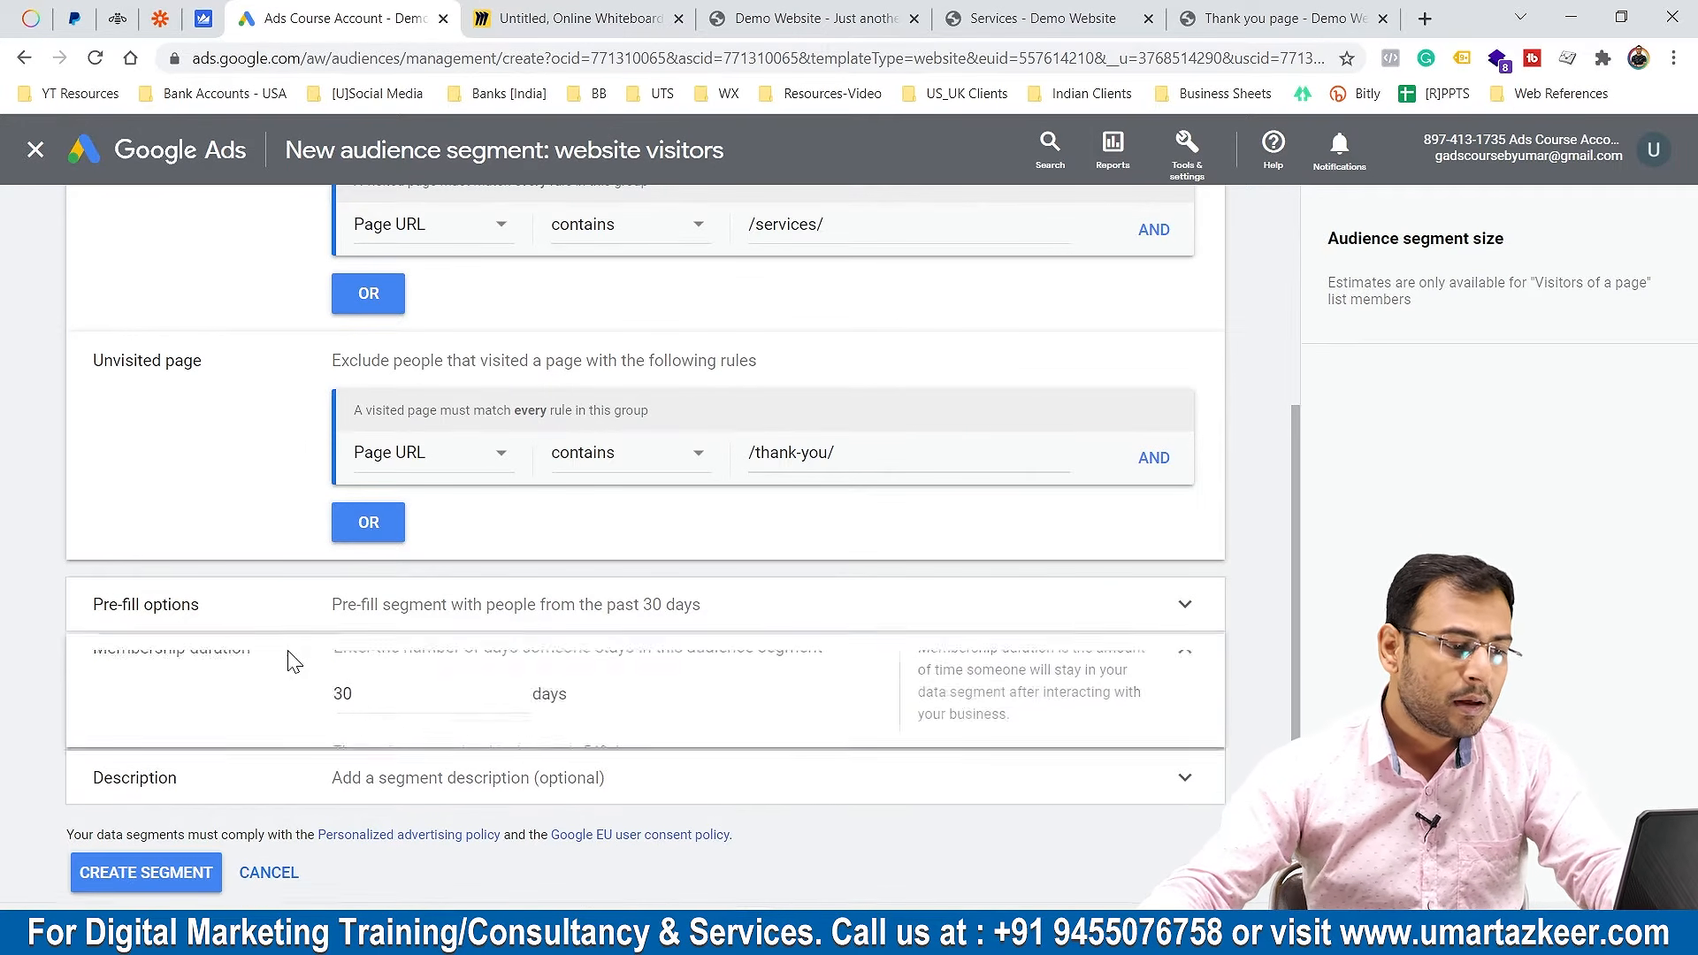
scroll(734, 669, "down", 2)
double_click(447, 586)
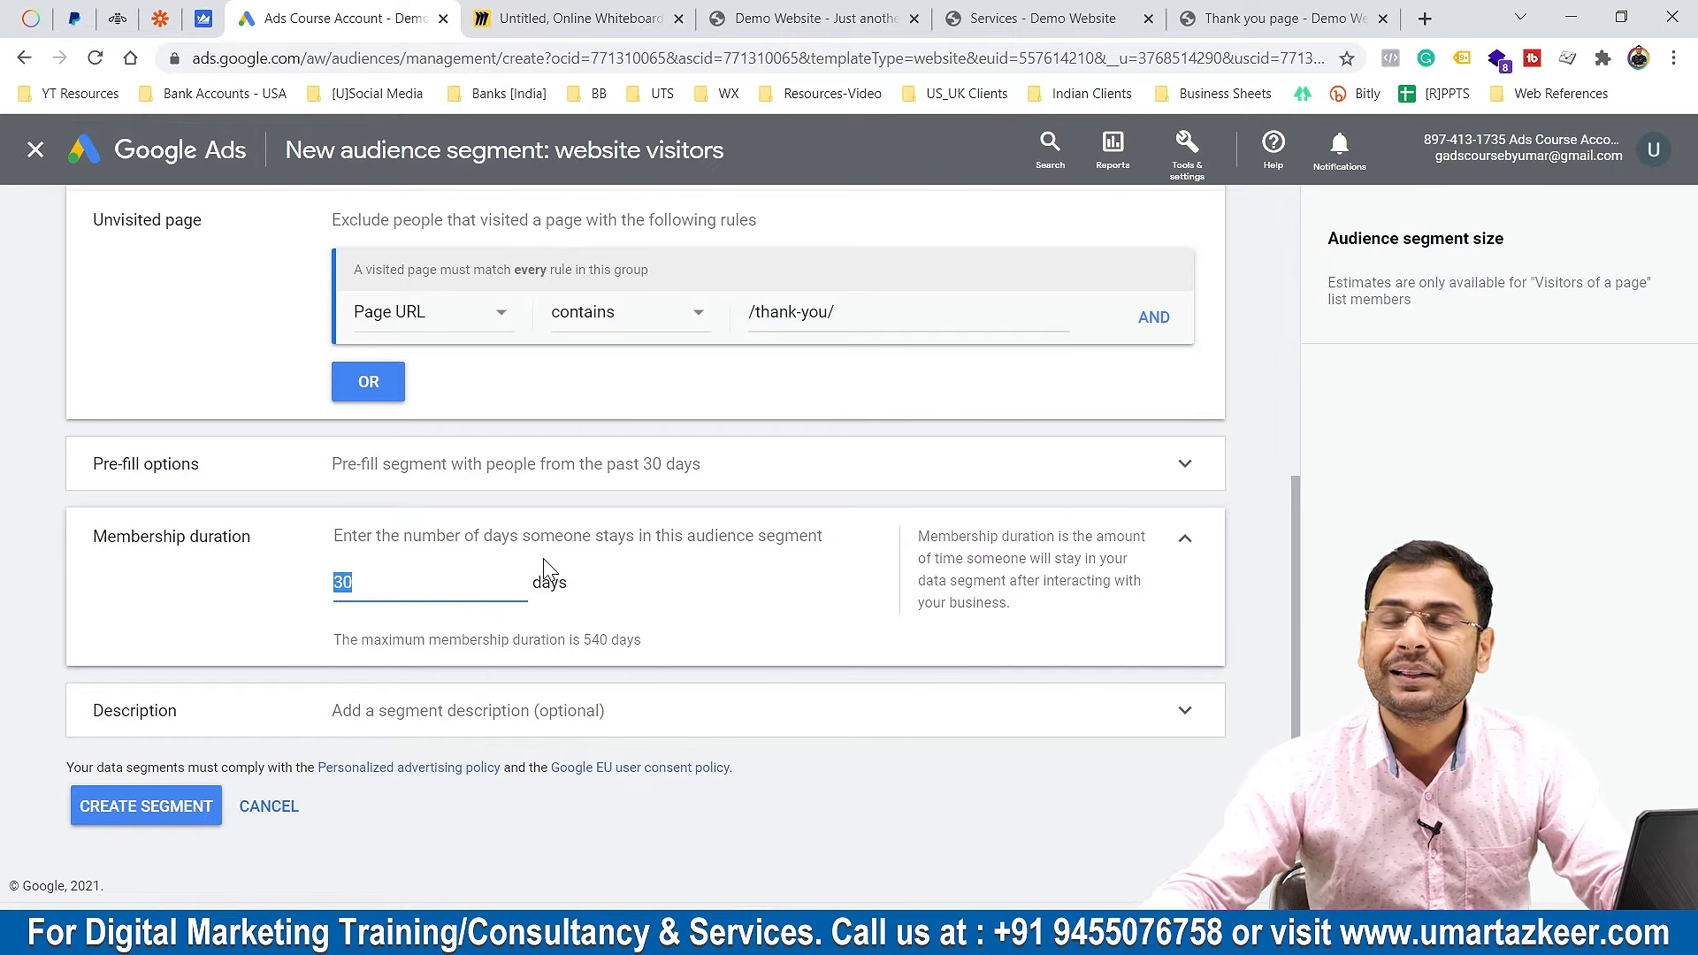
left_click(395, 591)
left_click_drag(395, 587, 250, 588)
left_click(492, 597)
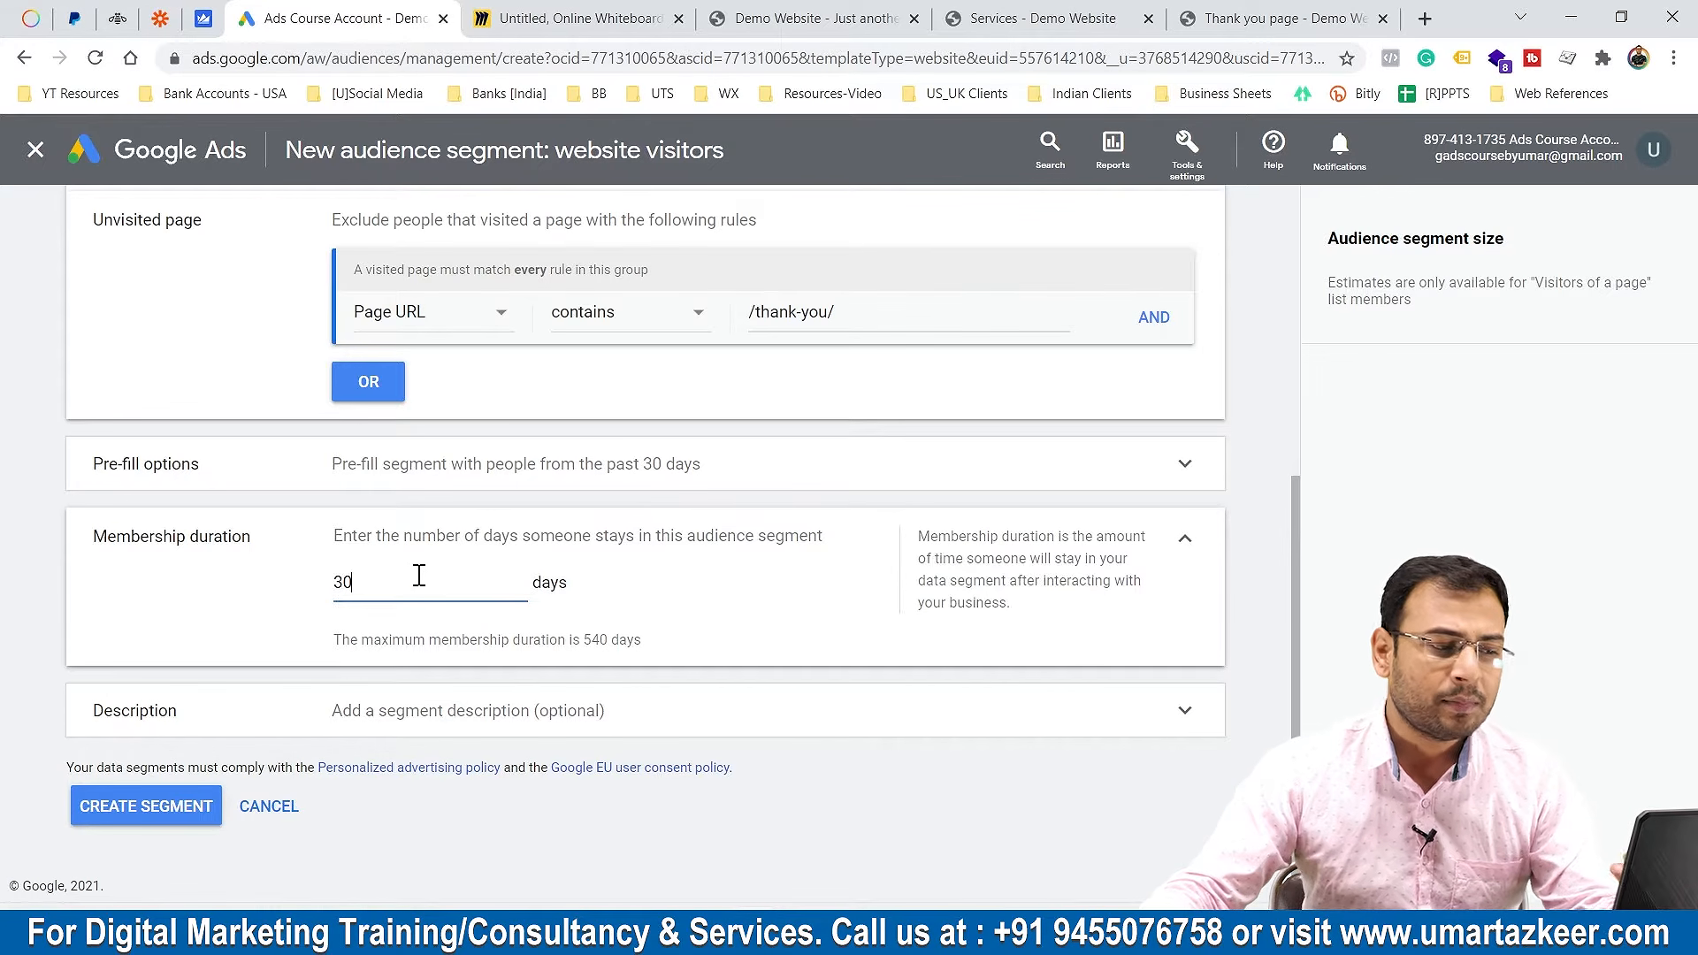
left_click_drag(419, 576, 283, 589)
left_click(444, 582)
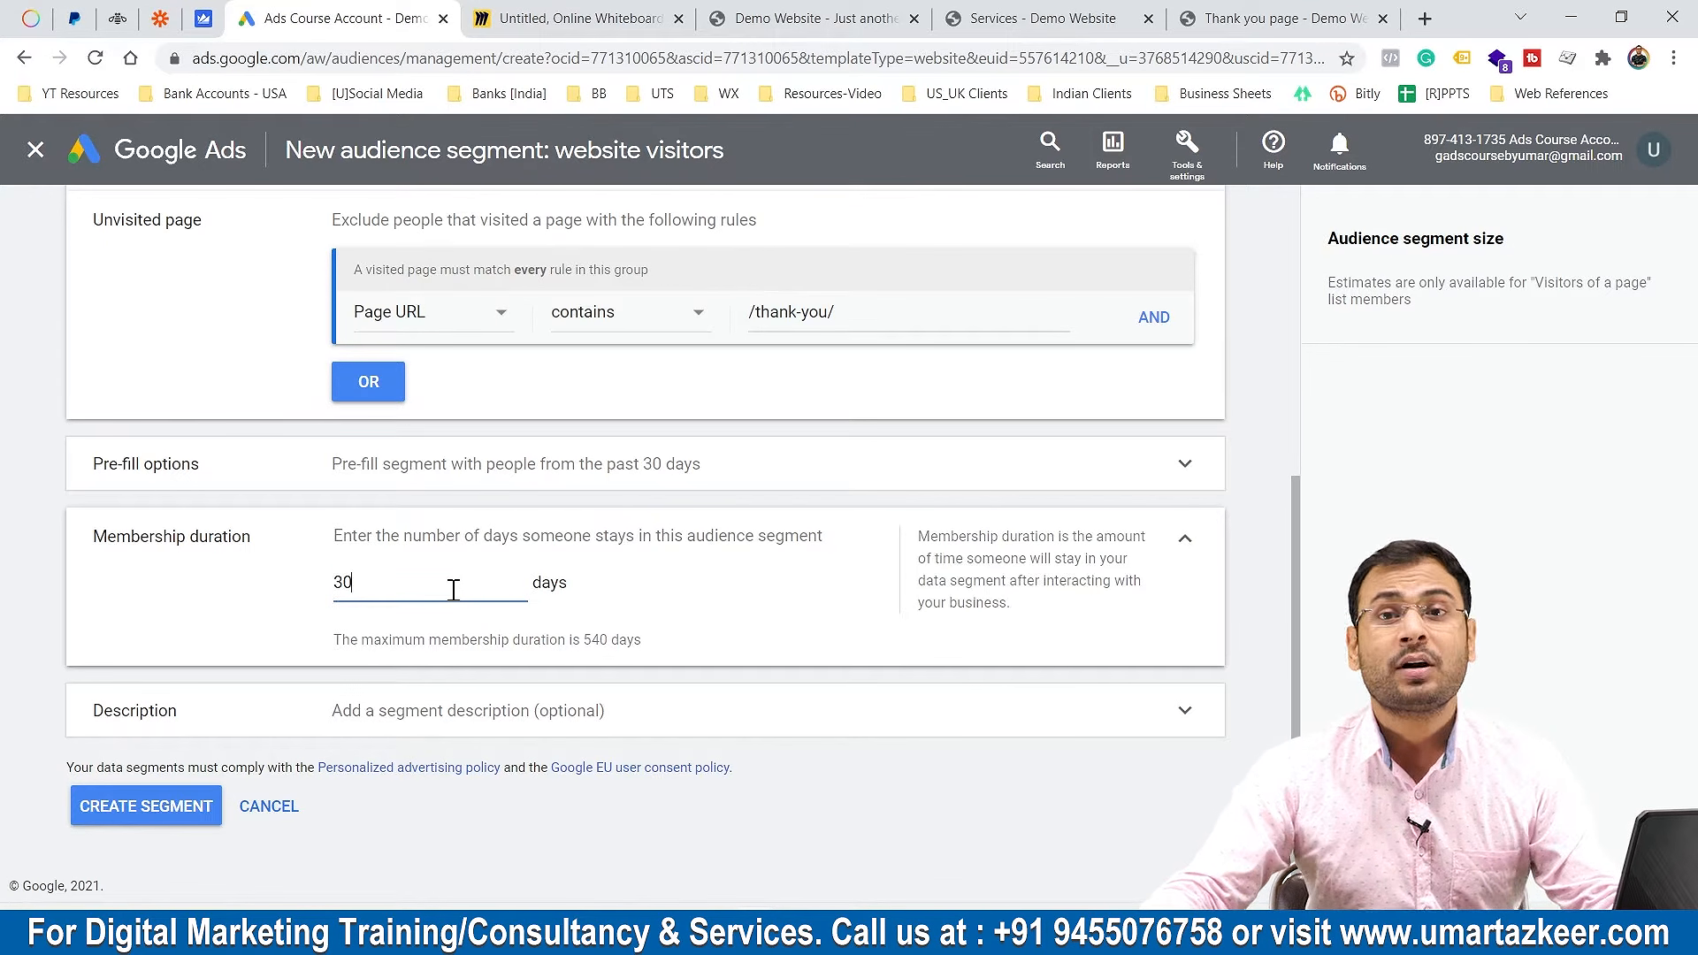
left_click(1186, 540)
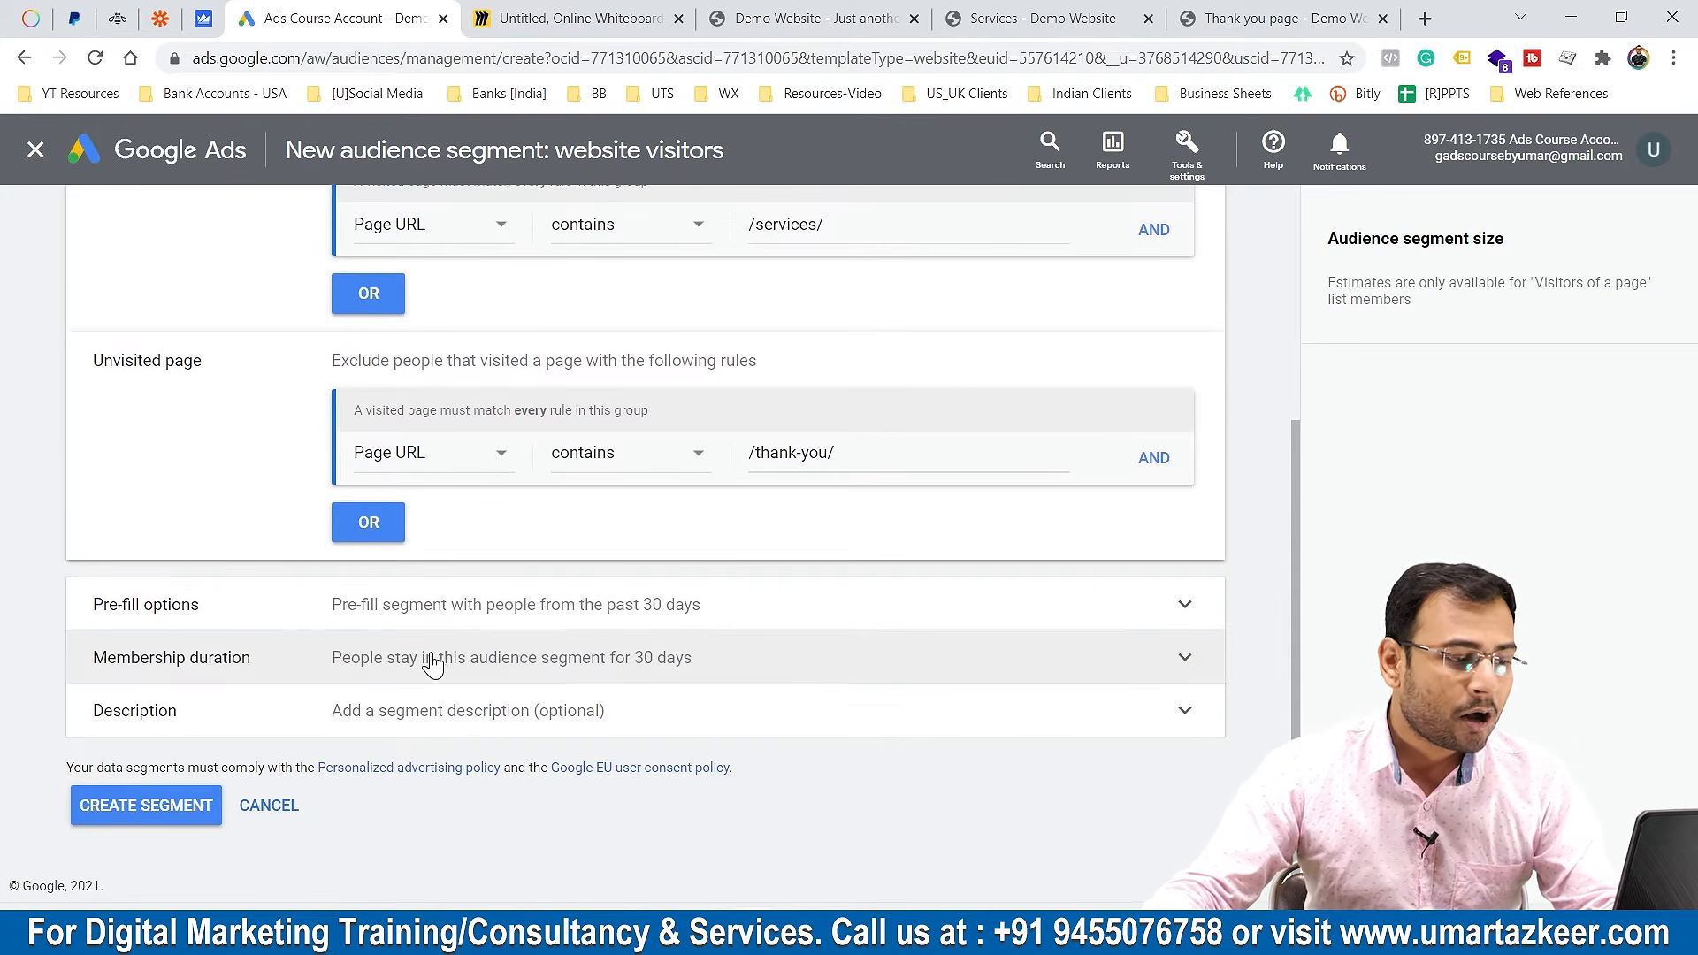
Copy "Visitors of Service Page but not Thank you page" from the Notepad note into the segment's description
left_click(325, 709)
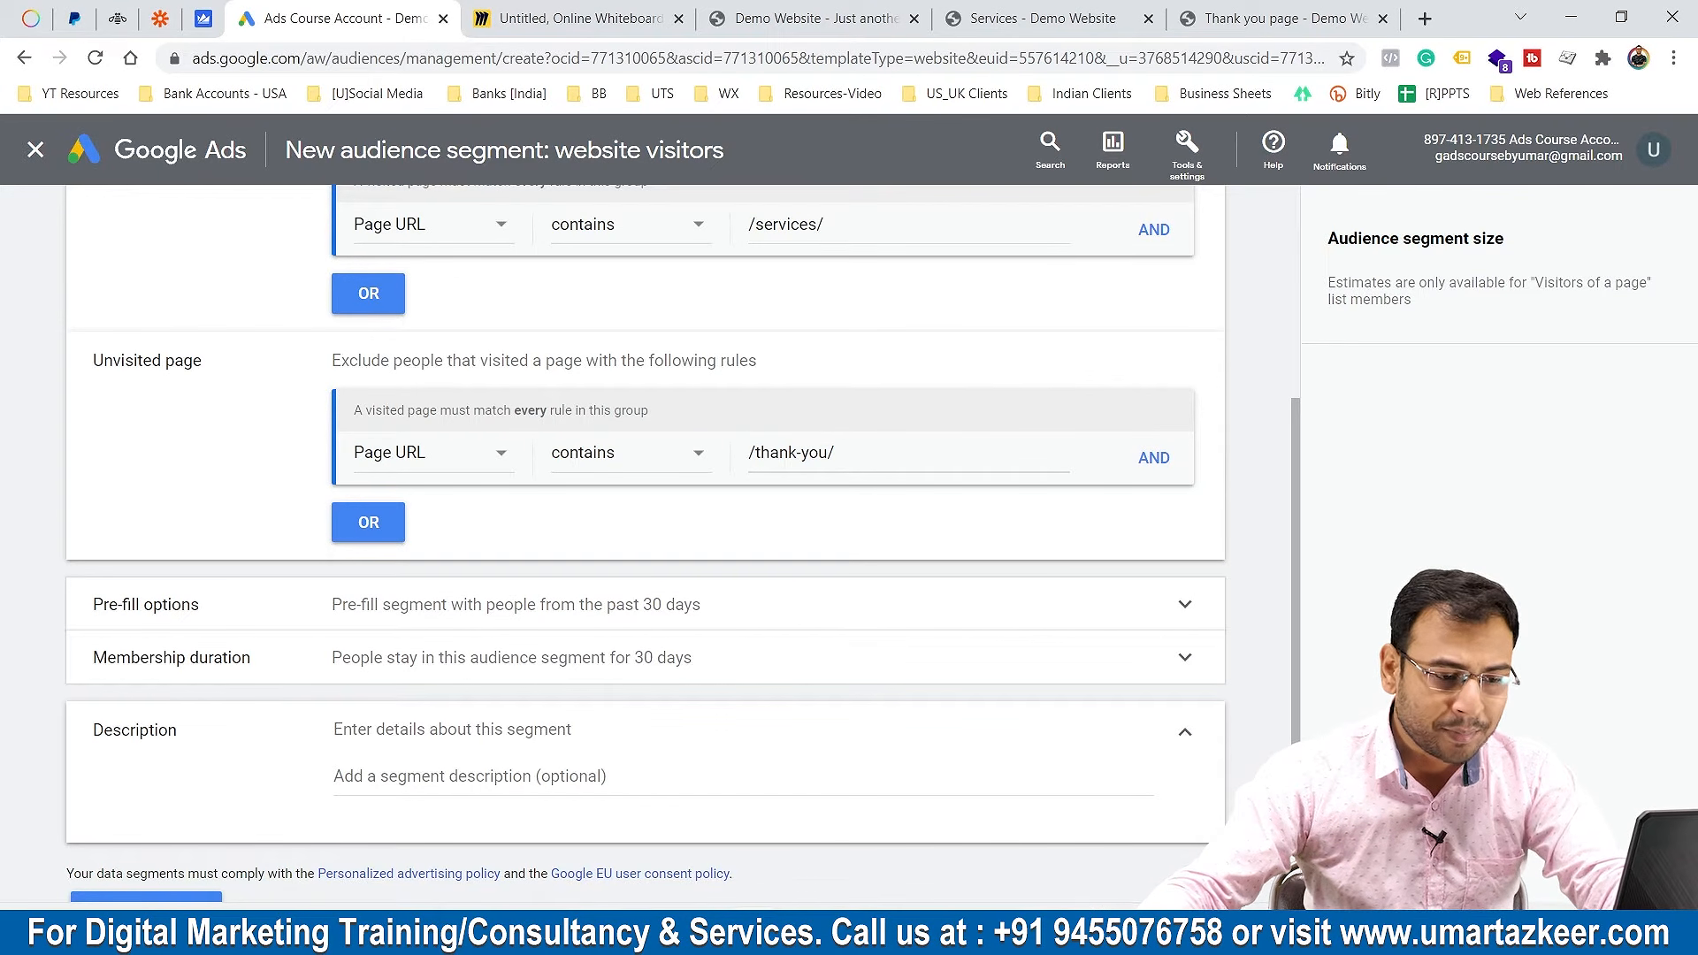
key("alt+Tab")
left_click_drag(1304, 311, 61, 295)
key("ctrl+c")
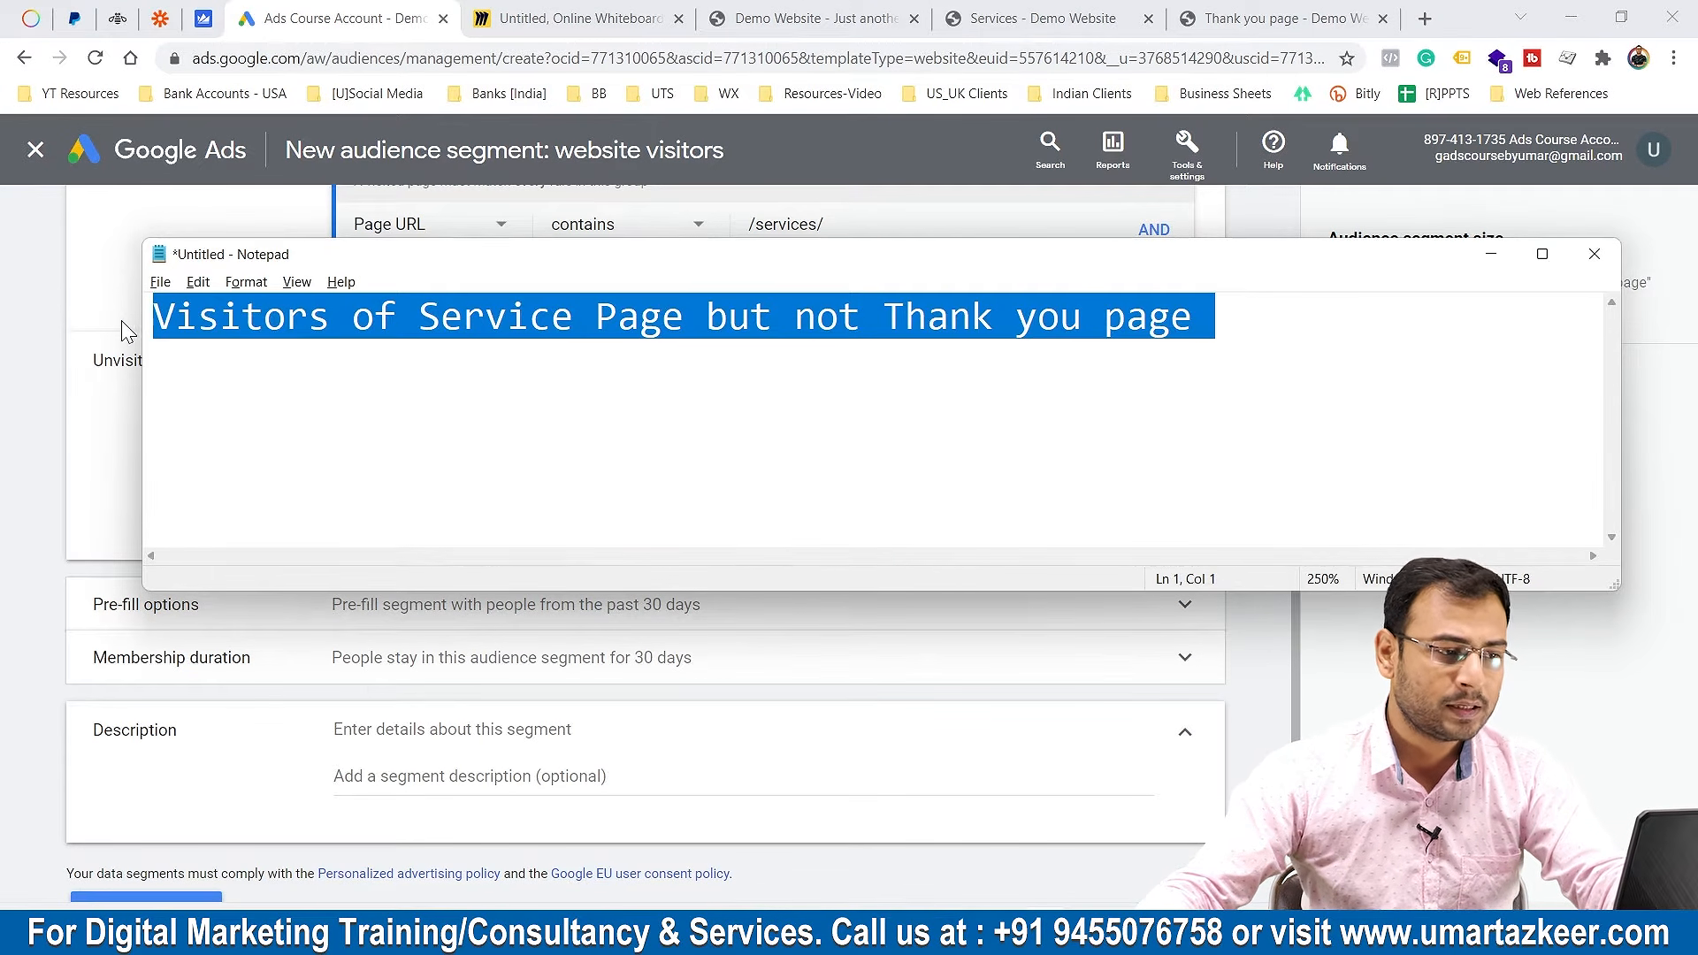
key("alt+Tab")
left_click(489, 775)
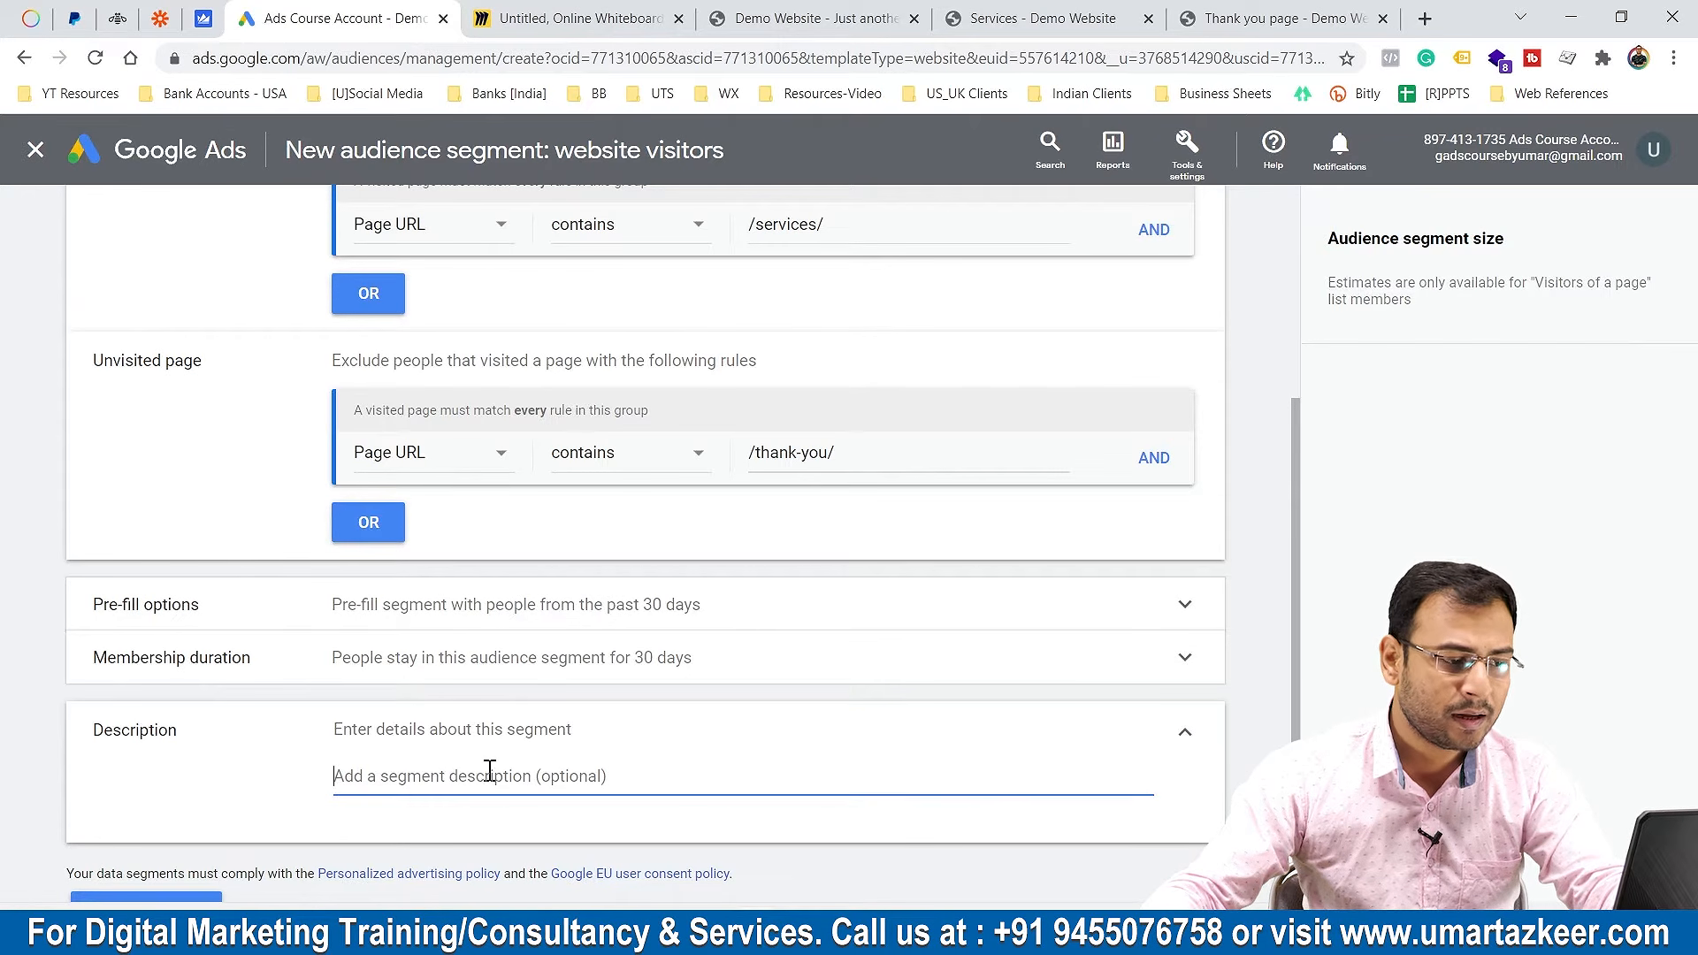
key("ctrl+v")
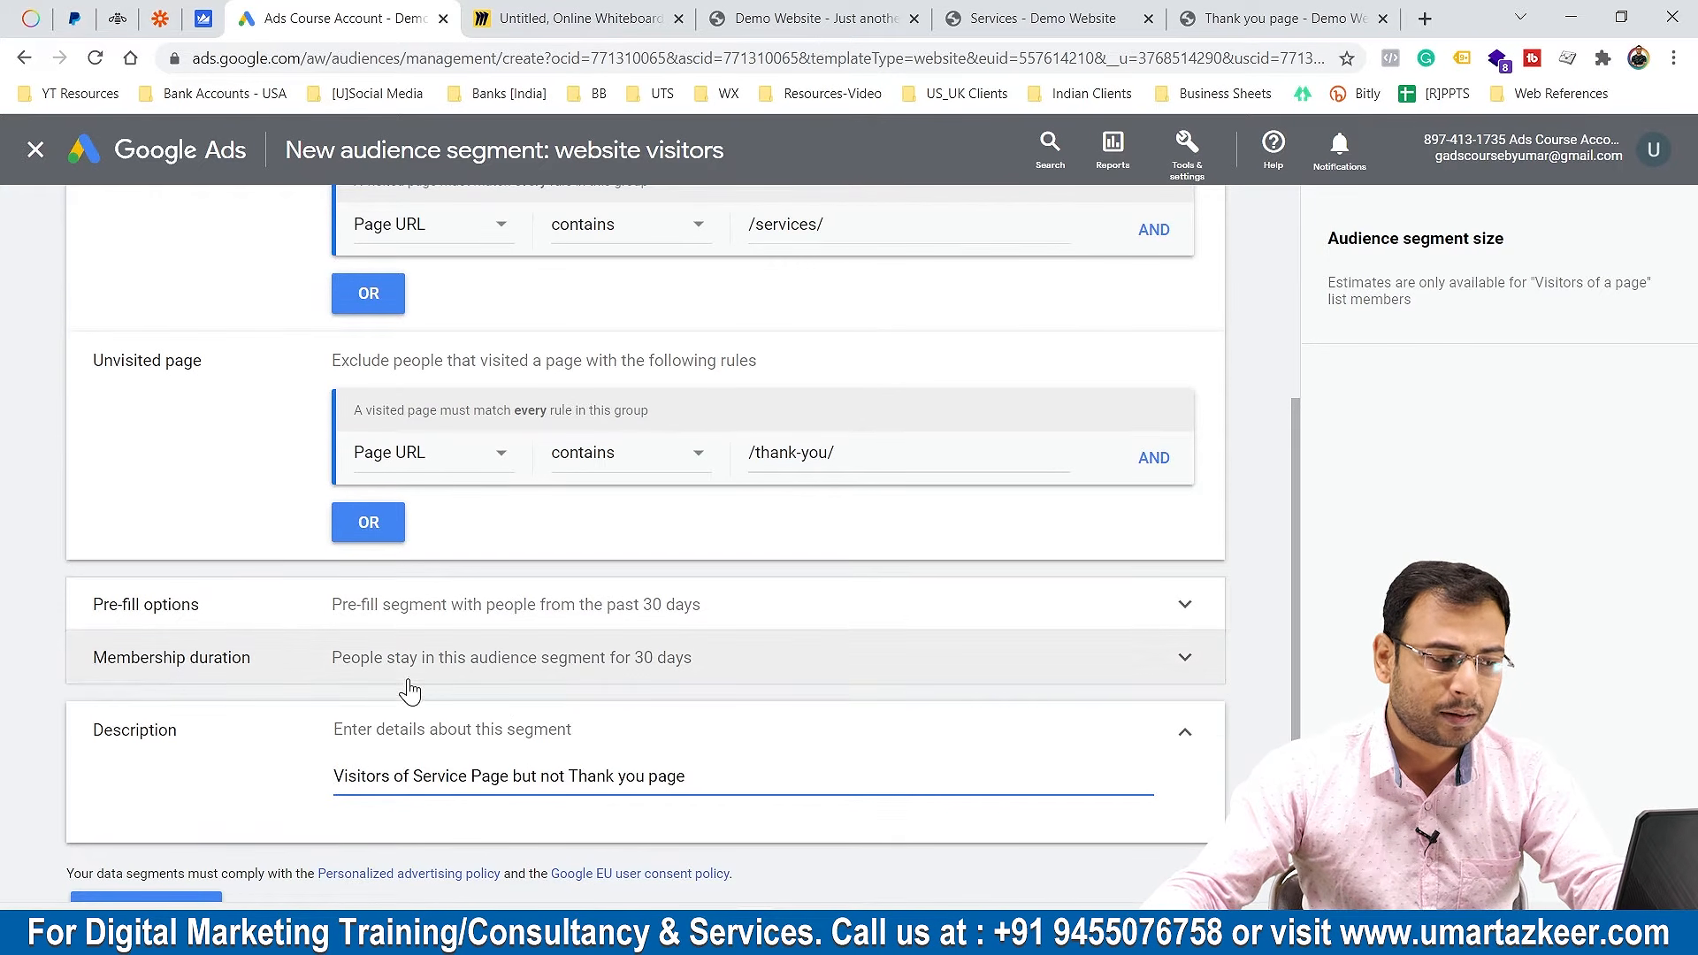
Check the segment name, page rules and duration settings, and create the website visitors segment
scroll(407, 681, "down", 2)
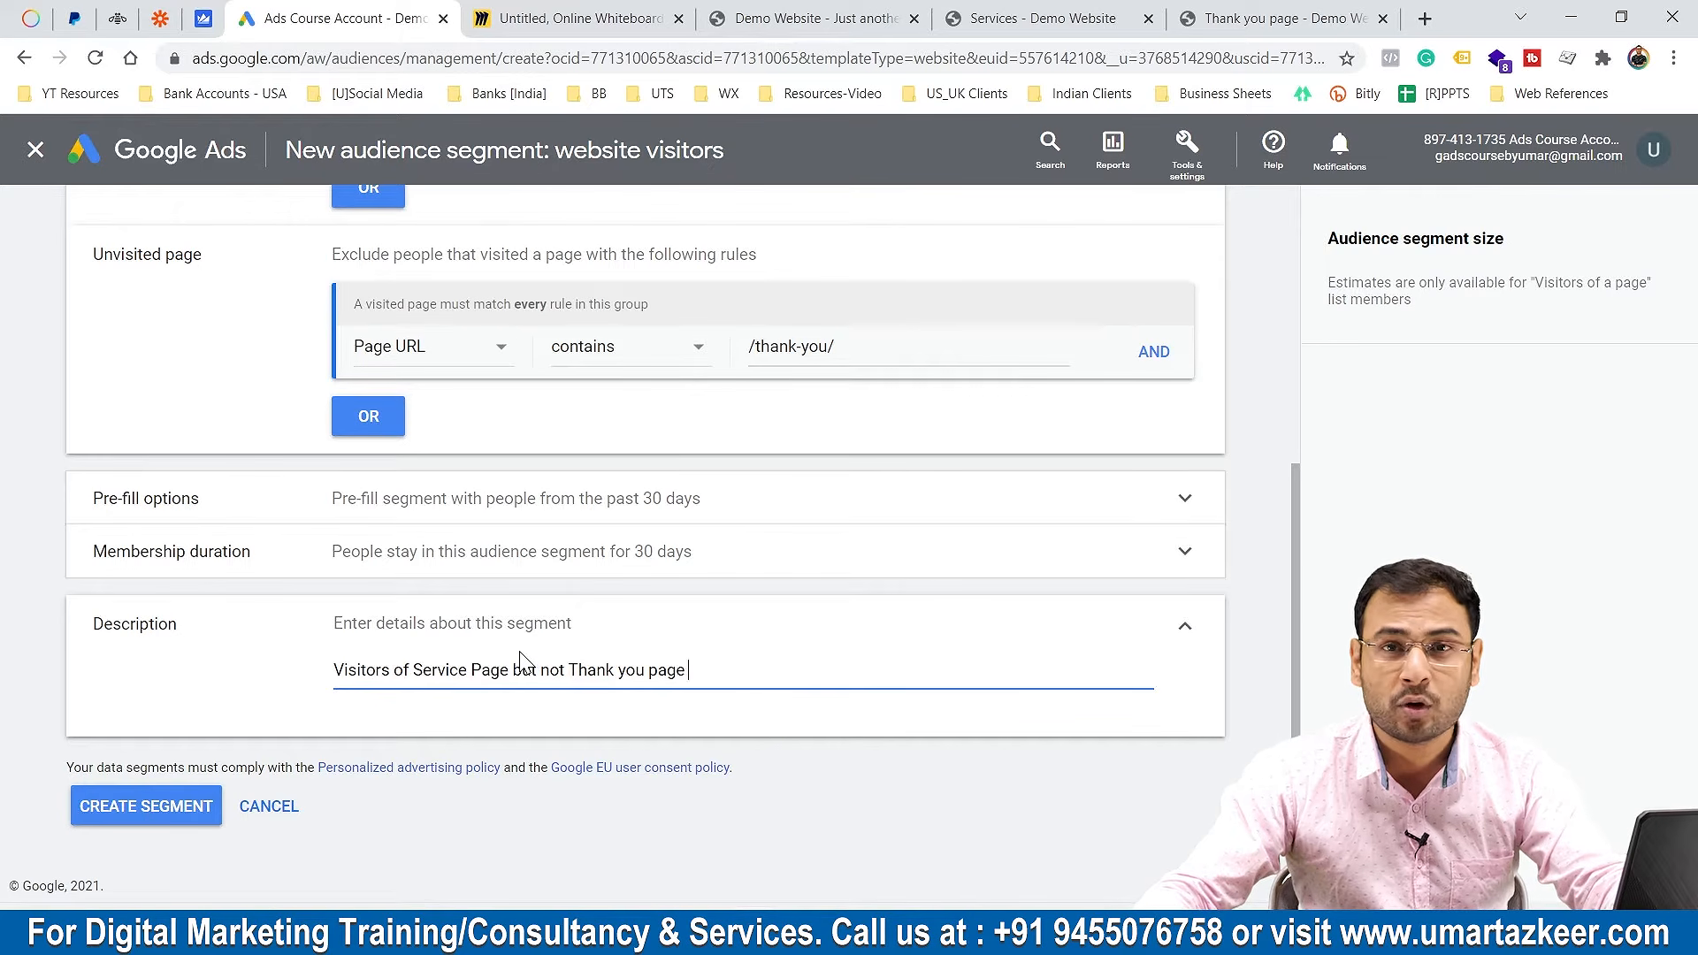
scroll(526, 760, "up", 5)
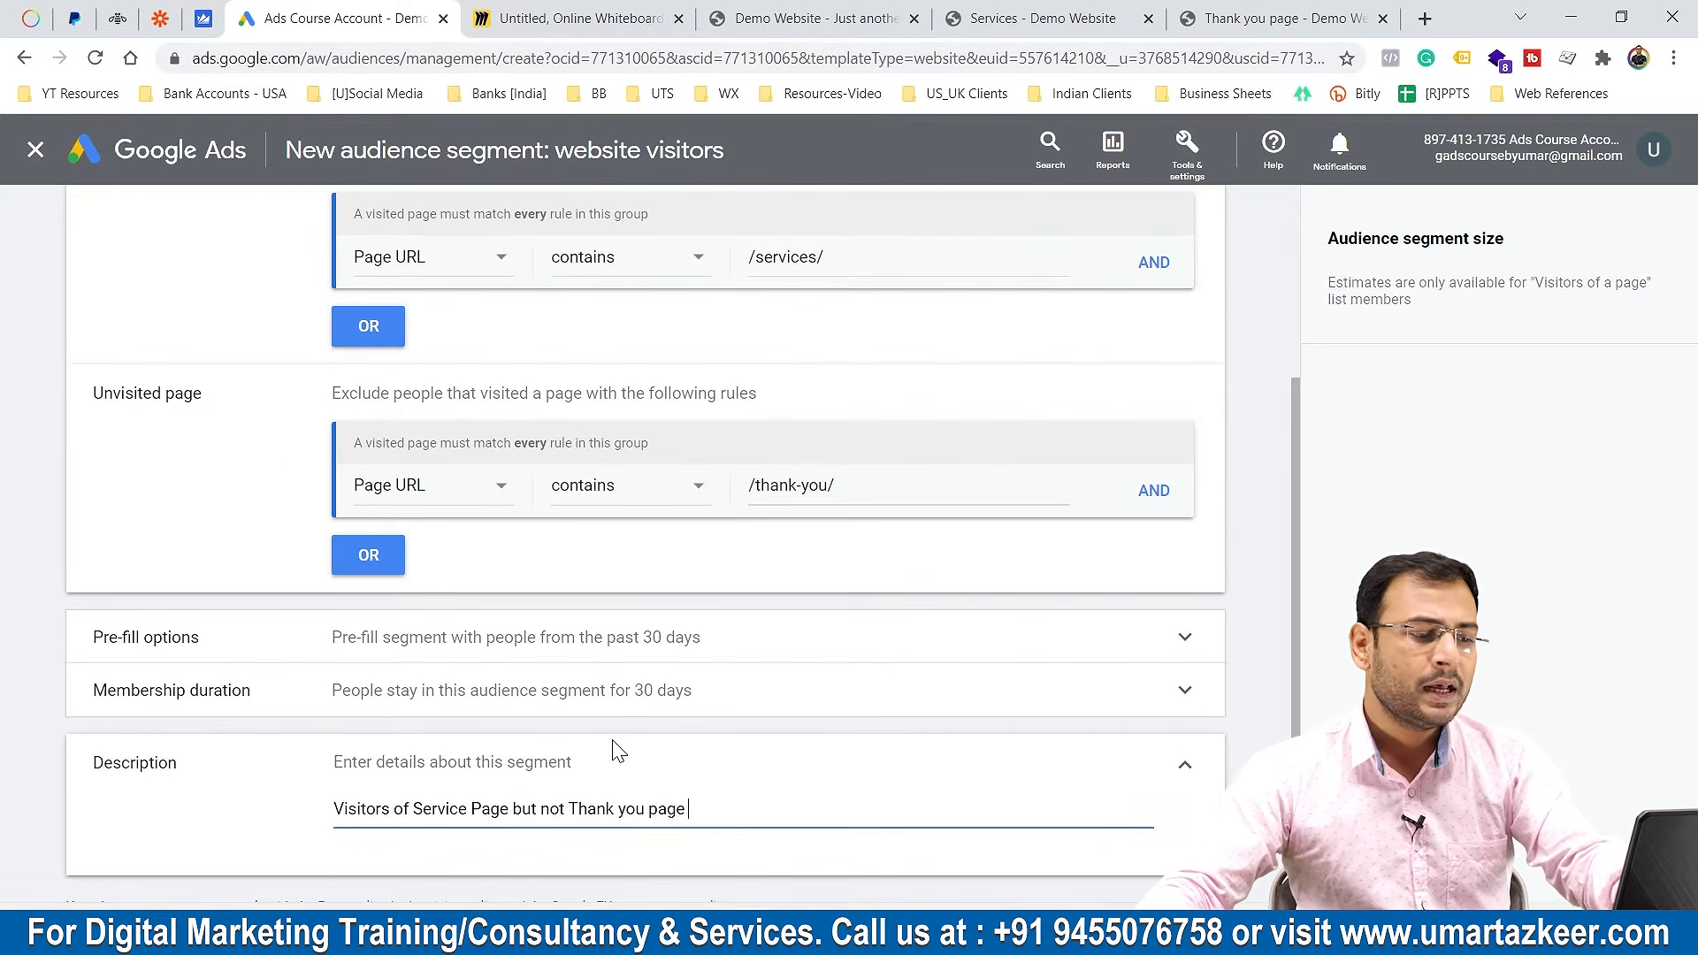
double_click(394, 257)
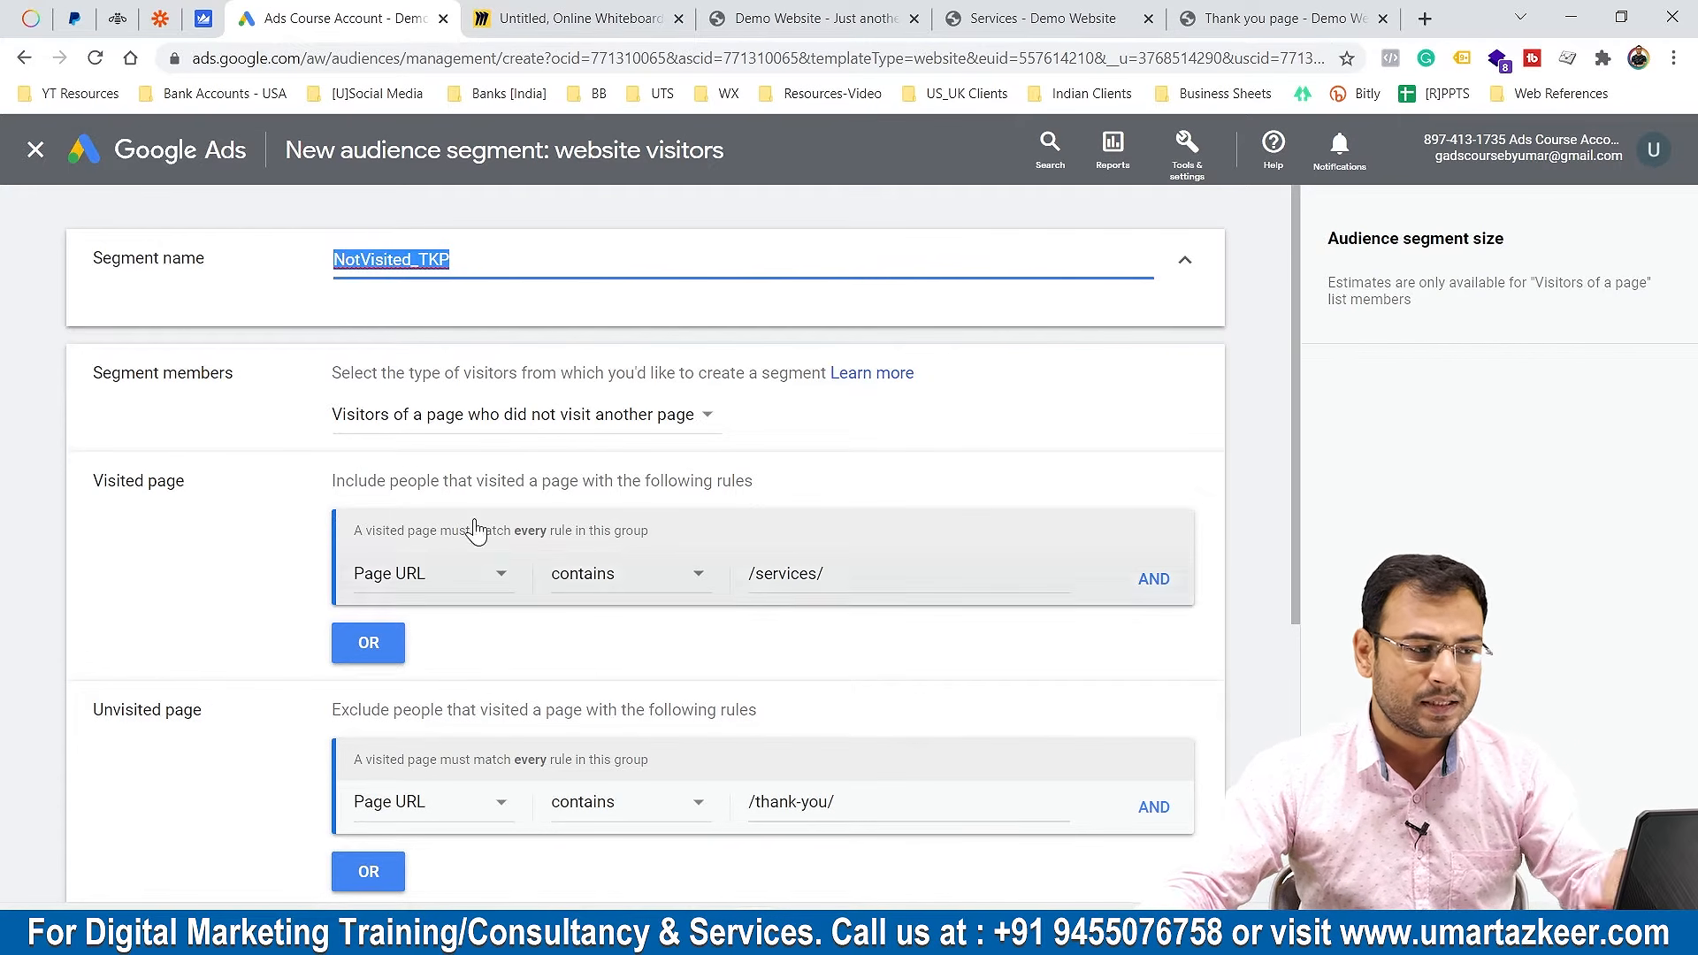
left_click(276, 241)
scroll(407, 465, "down", 5)
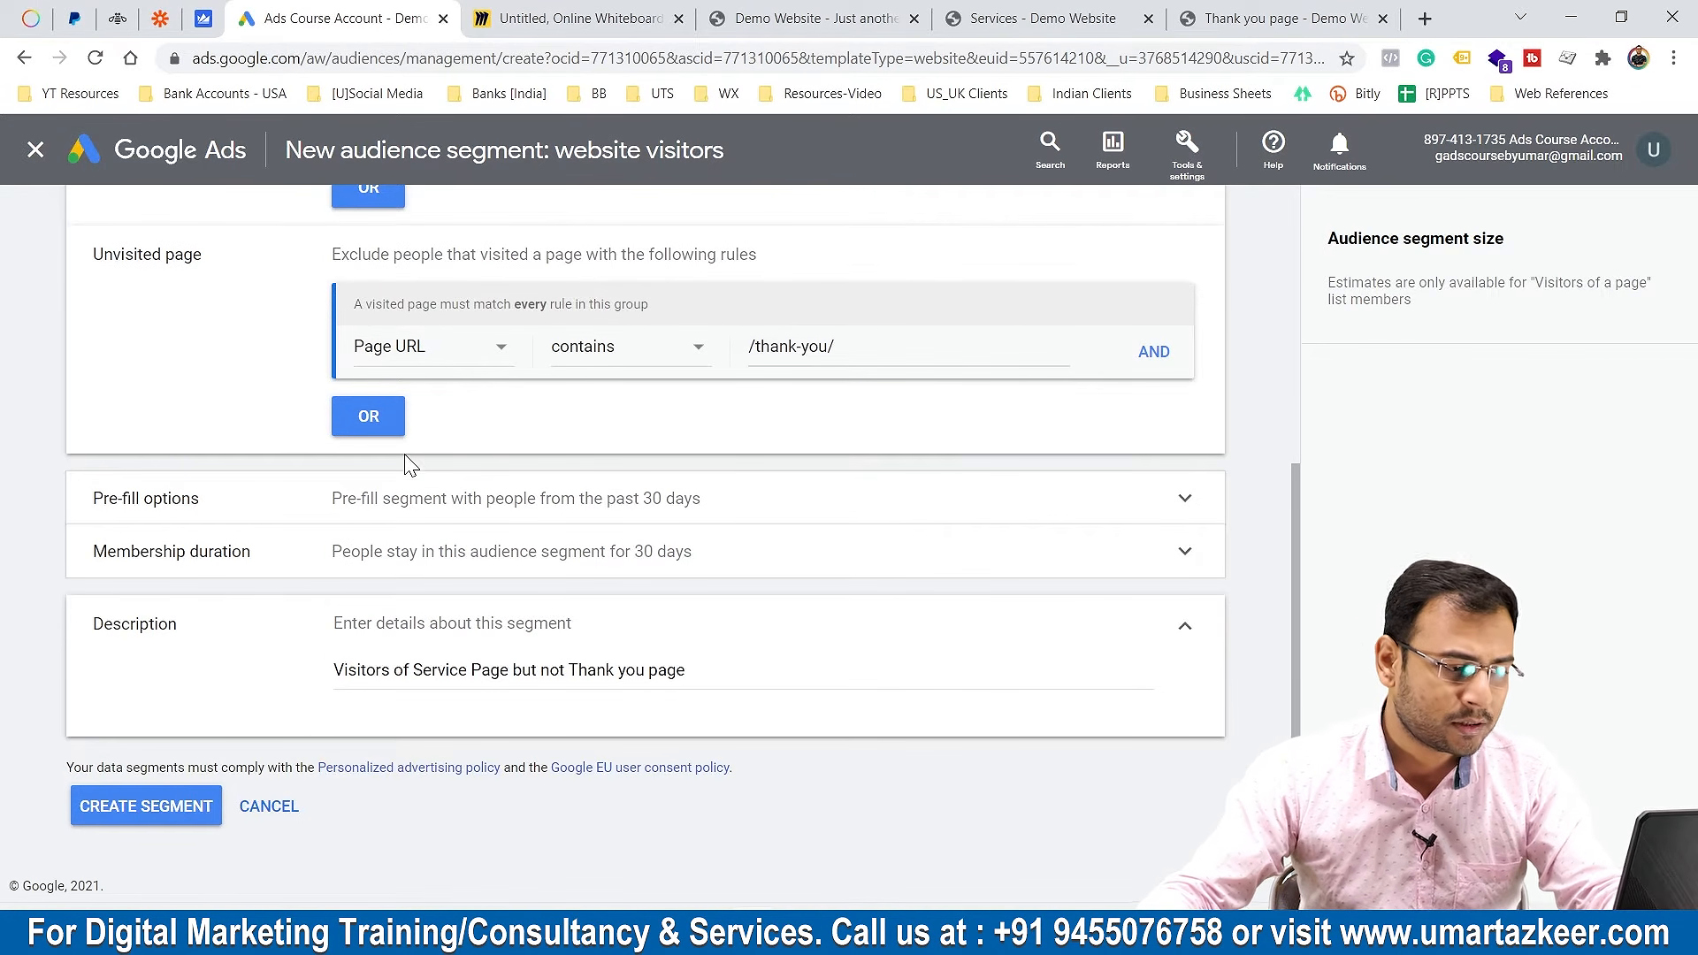
left_click(148, 805)
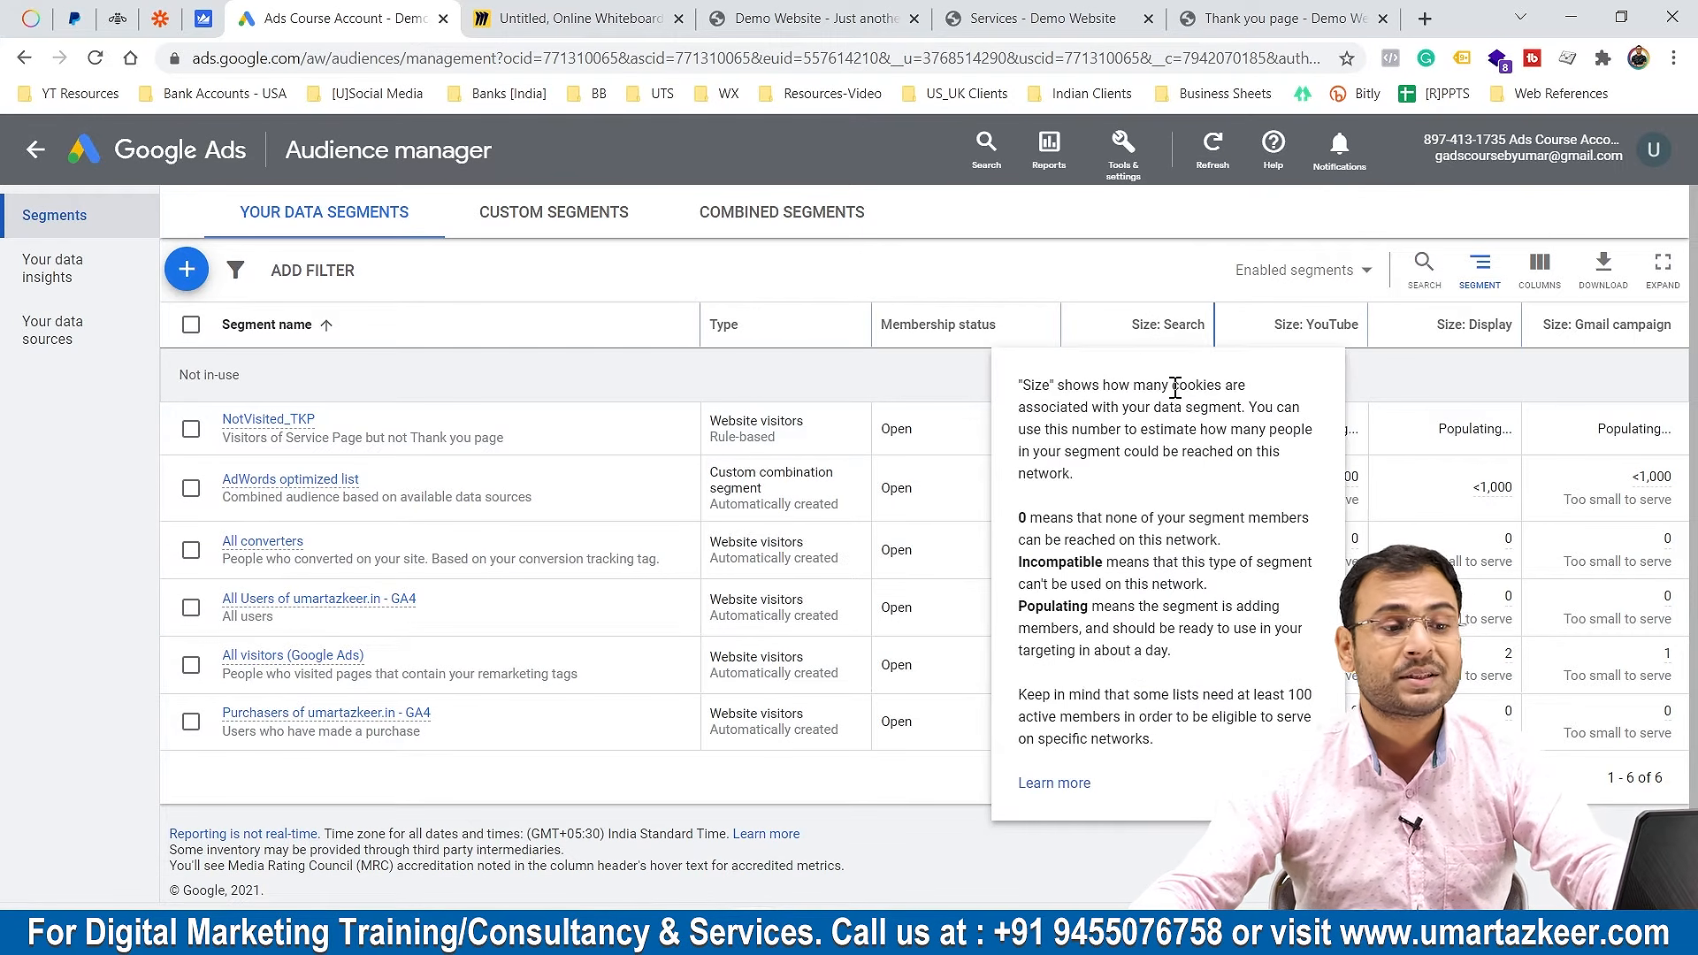
Examine the explanations of the network size columns and the type of the NotVisited_TKP segment
mouse_move(1340, 336)
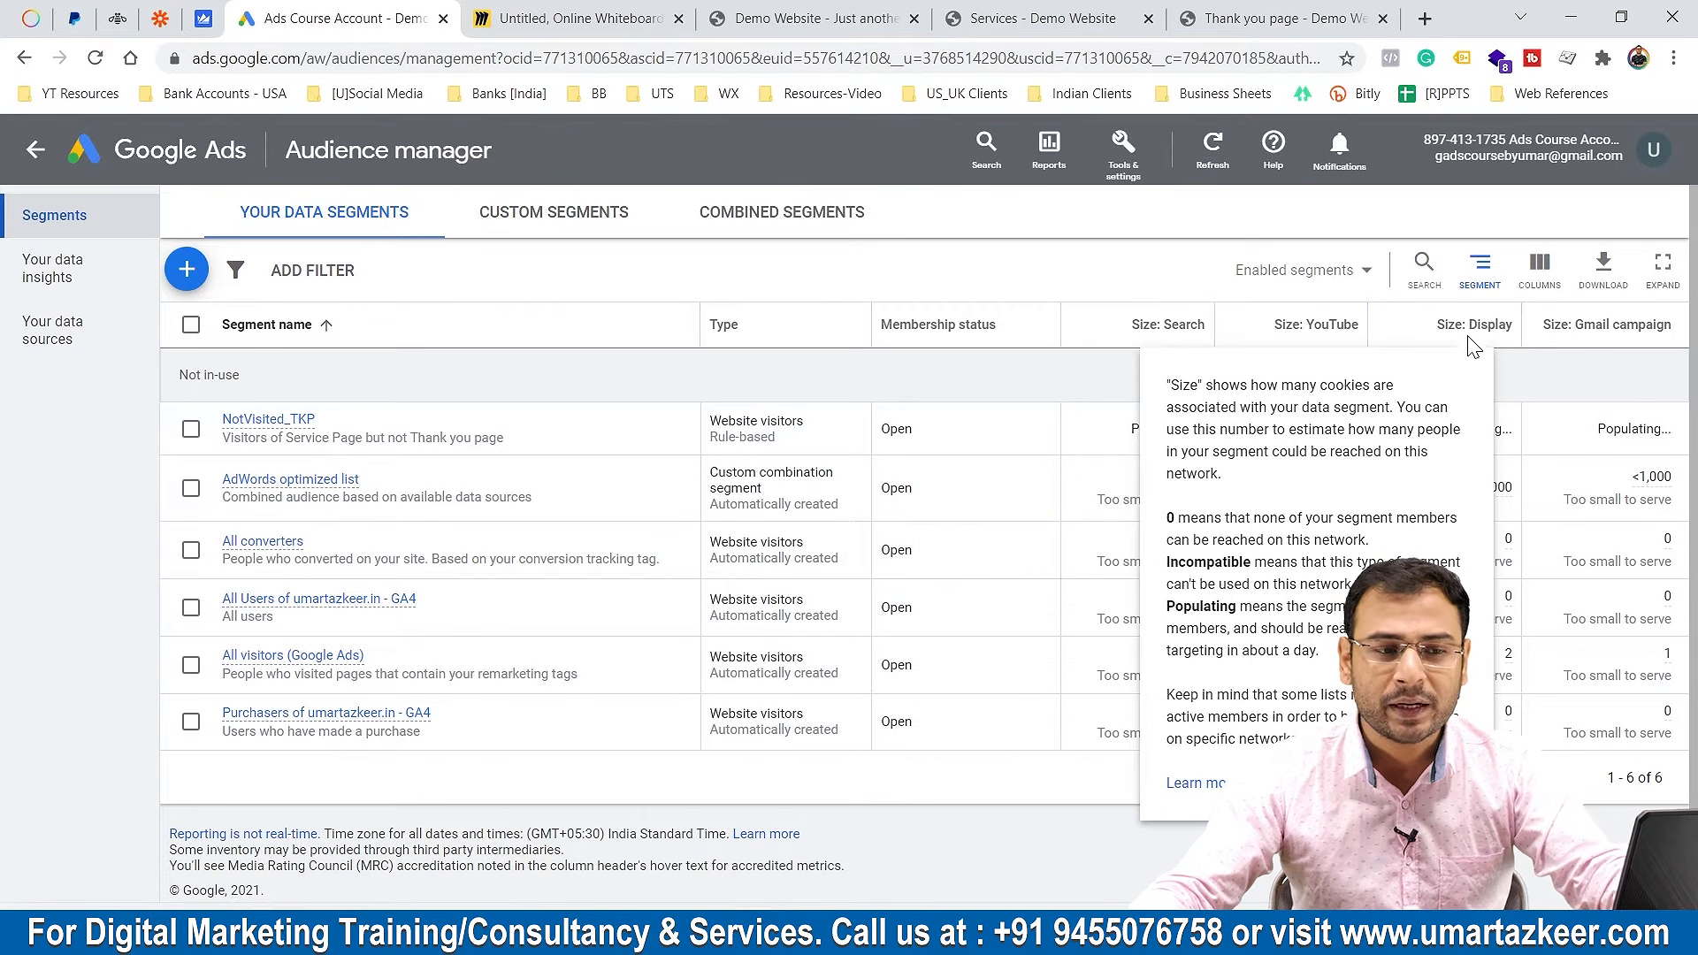
mouse_move(1475, 338)
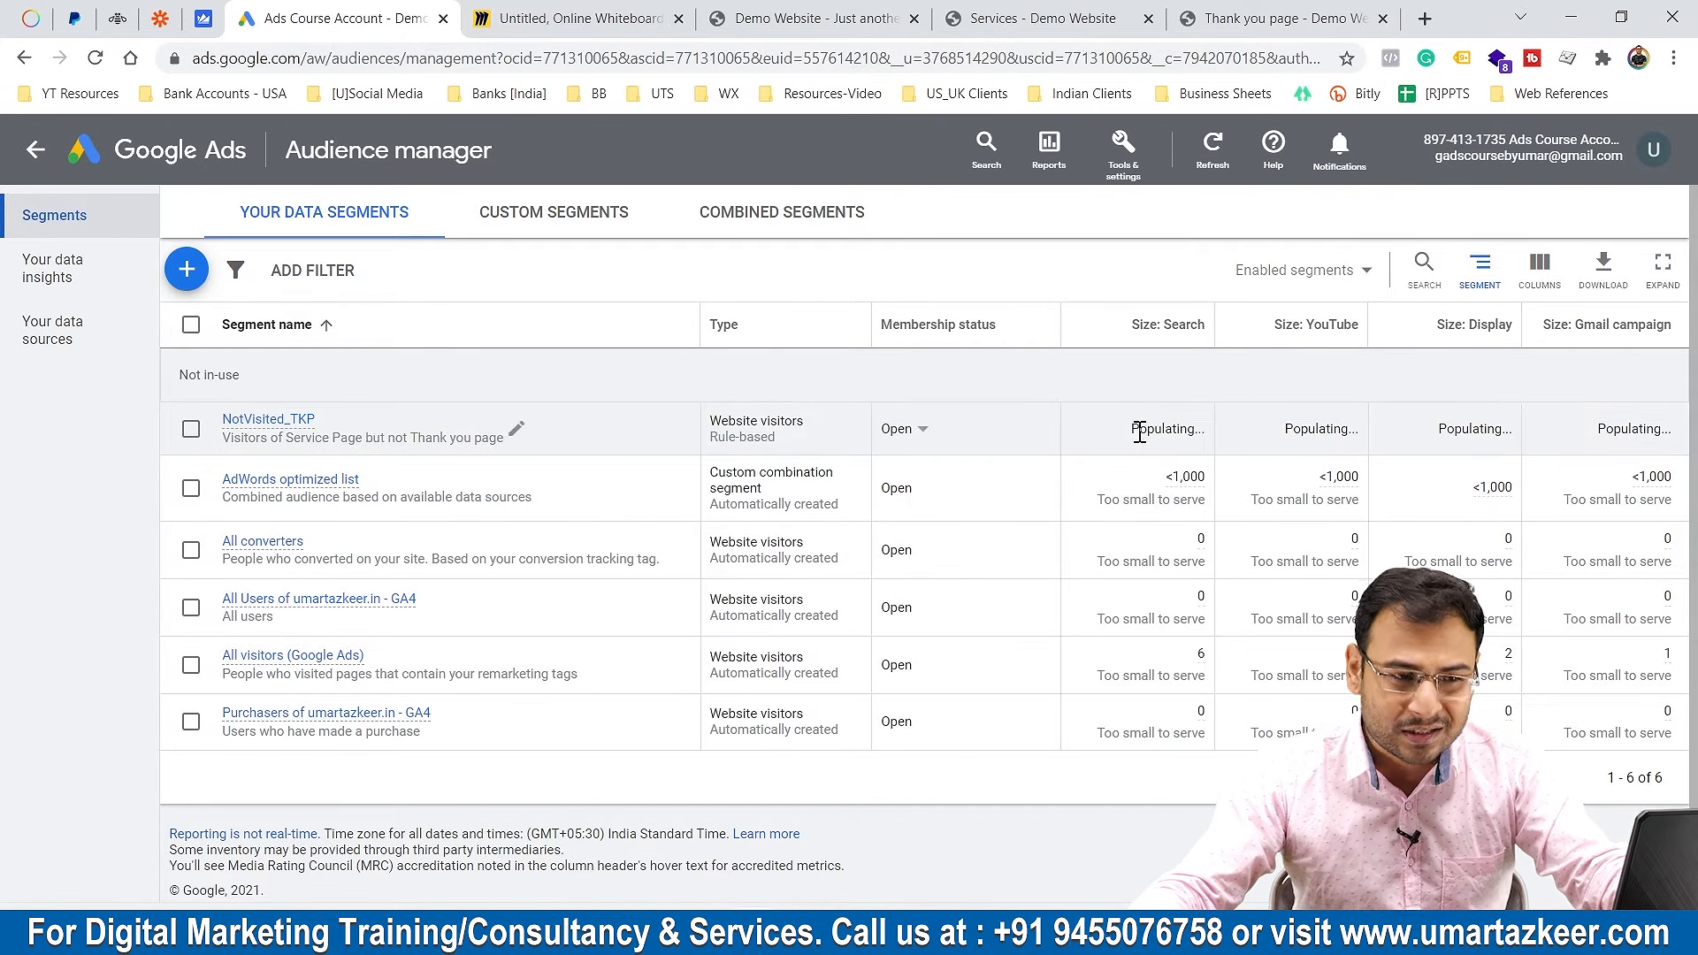
mouse_move(1194, 370)
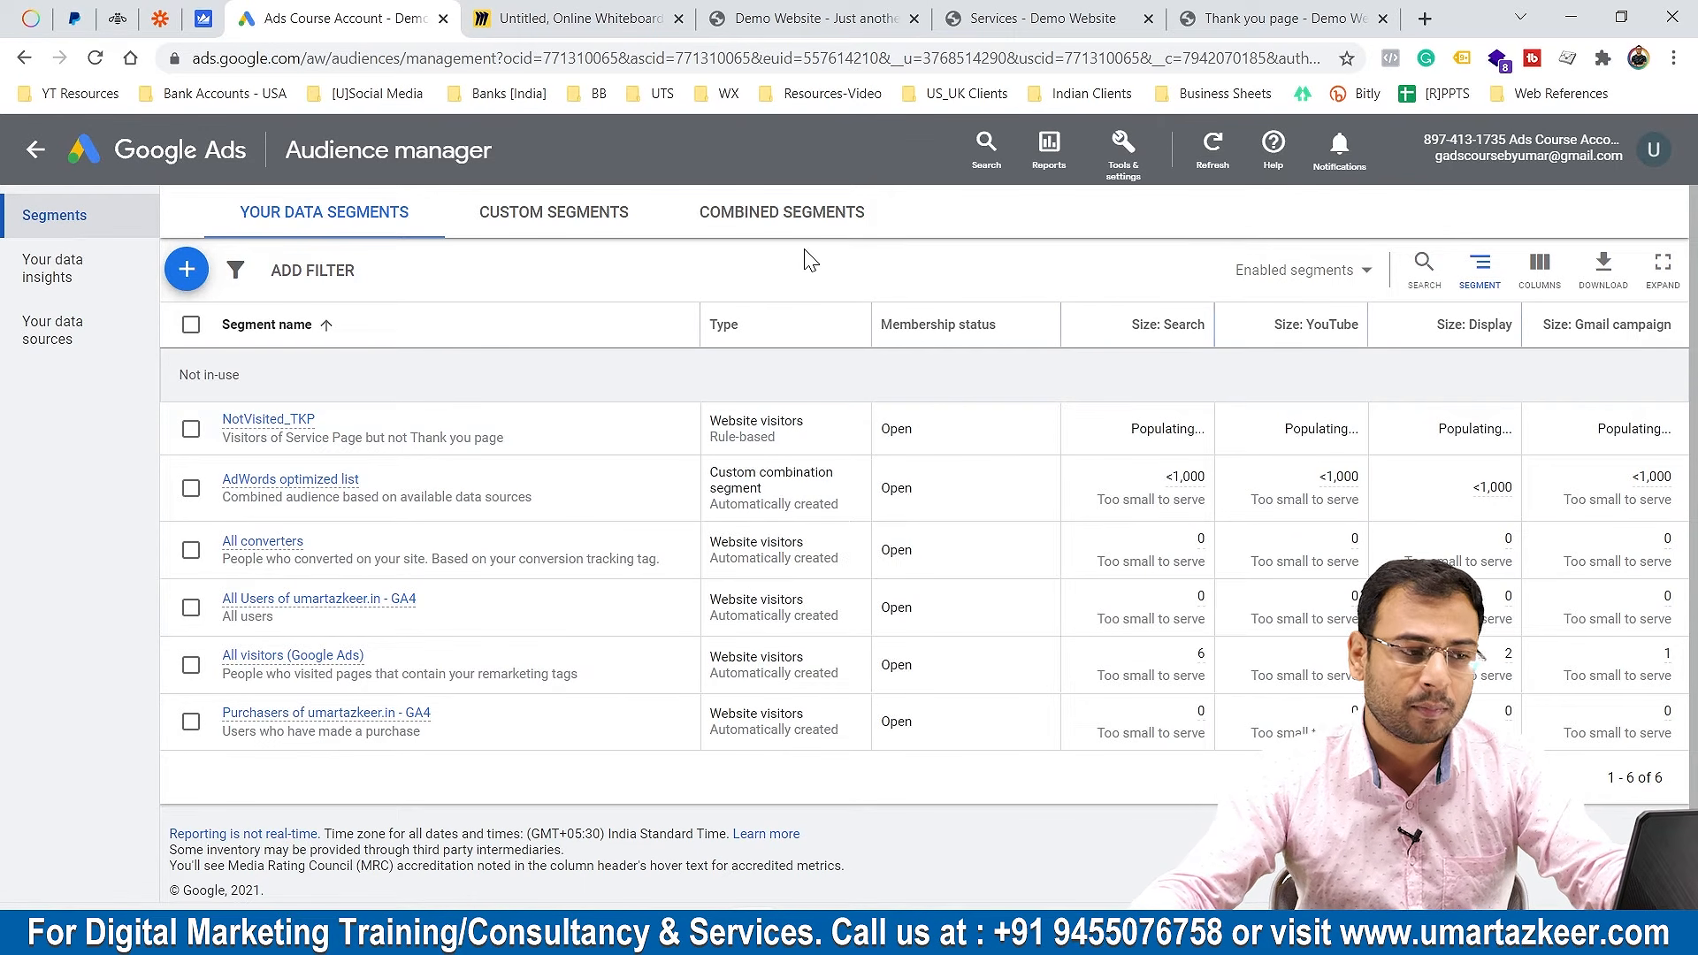
left_click_drag(711, 421, 790, 453)
left_click(705, 430)
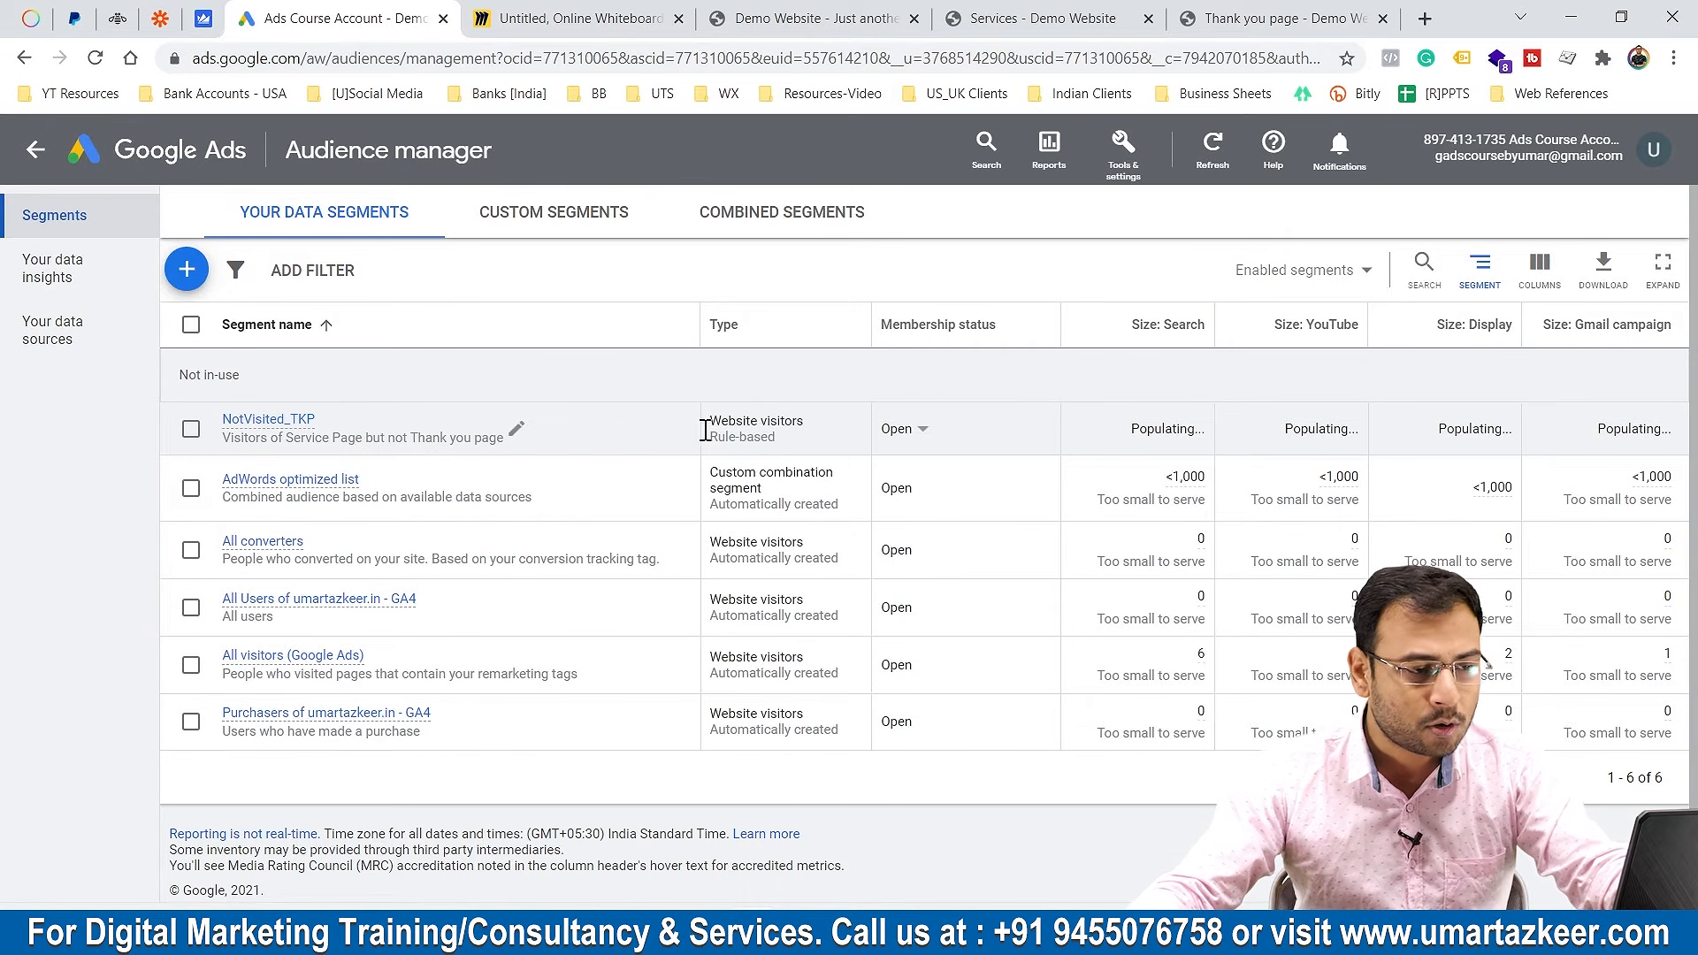
View the membership status choices for the NotVisited_TKP segment and leave it set to Open
left_click(923, 428)
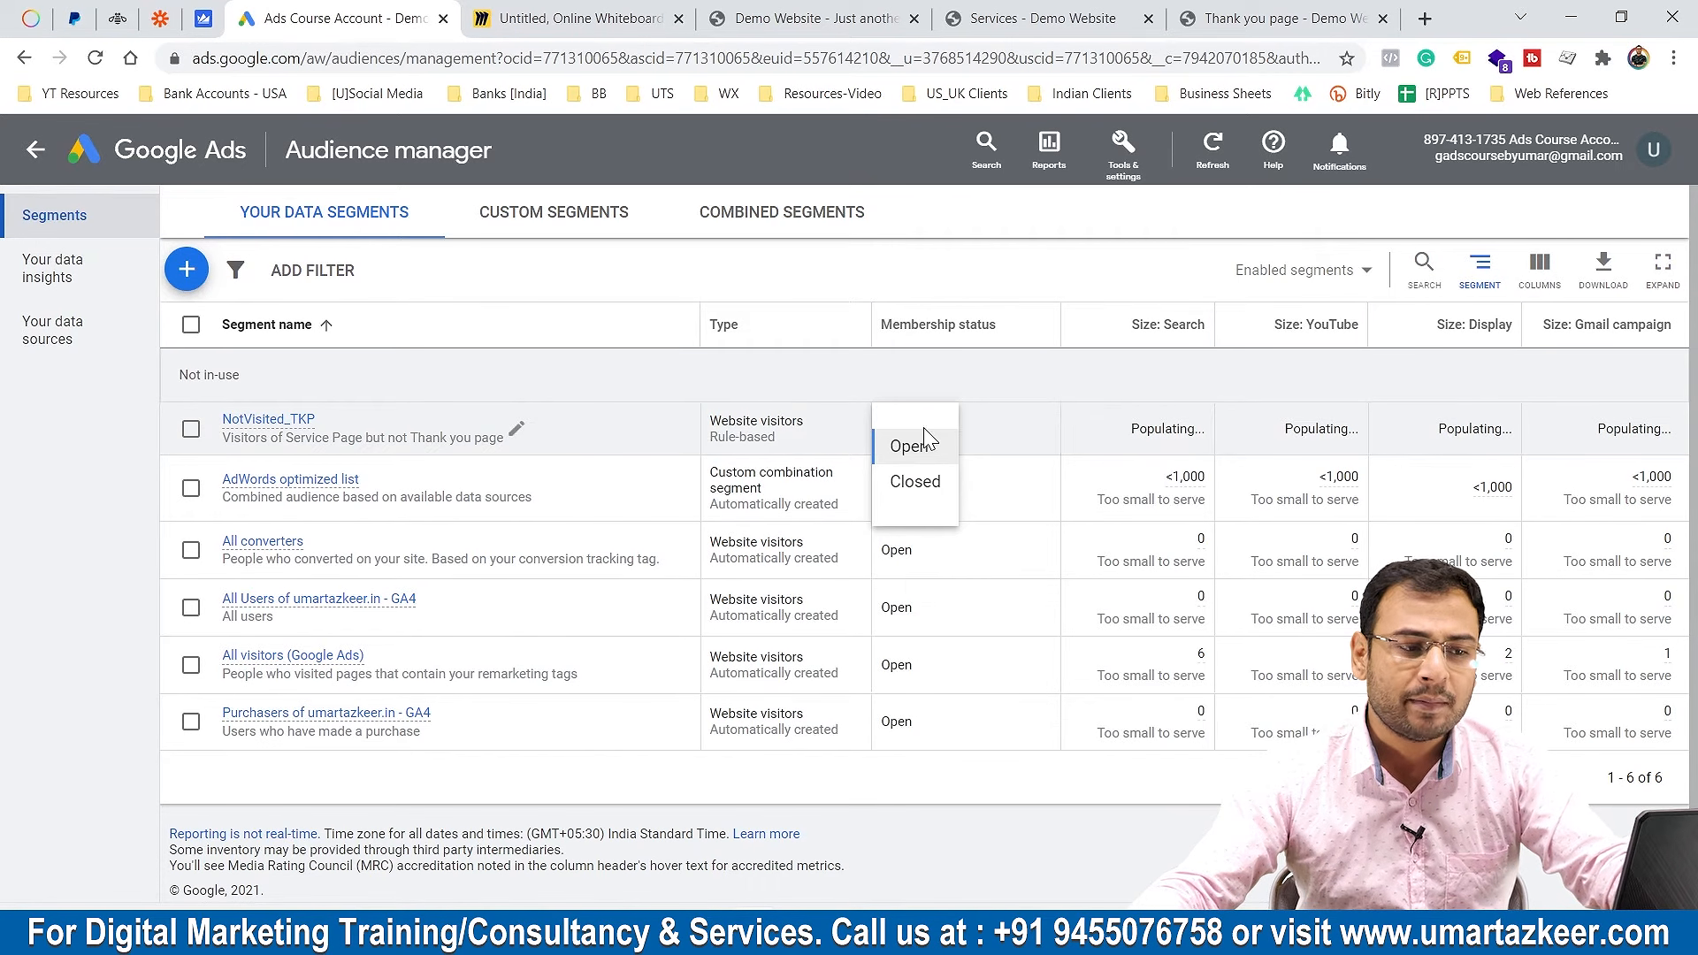
left_click(934, 422)
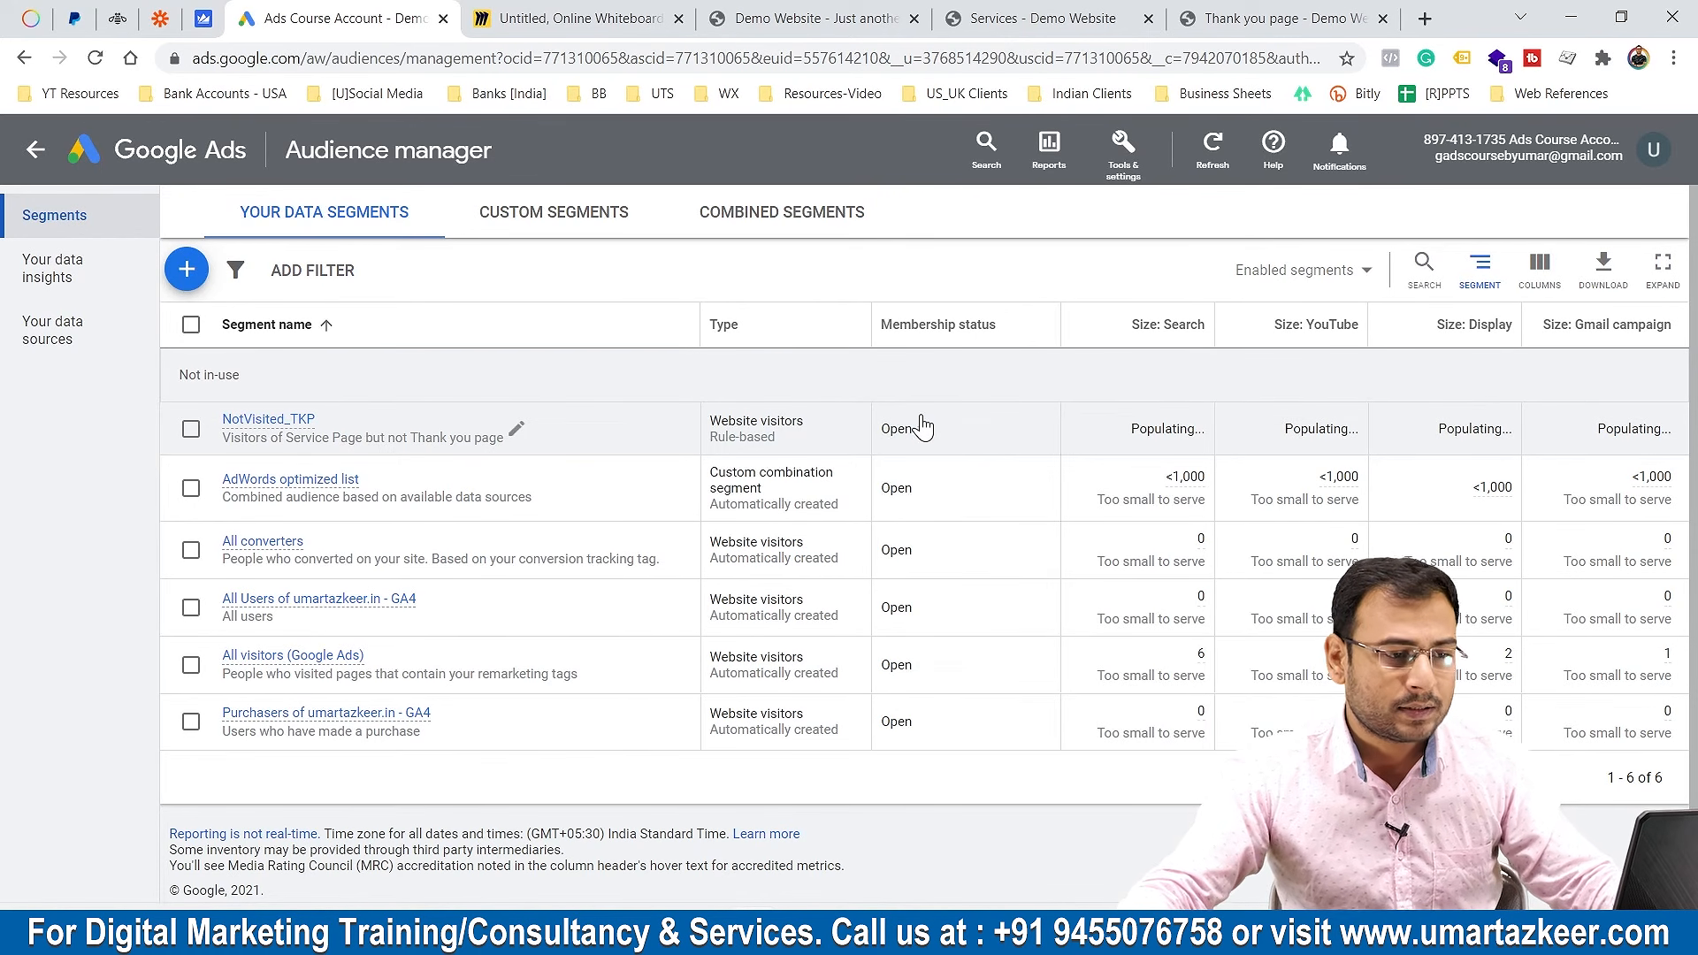
left_click(920, 428)
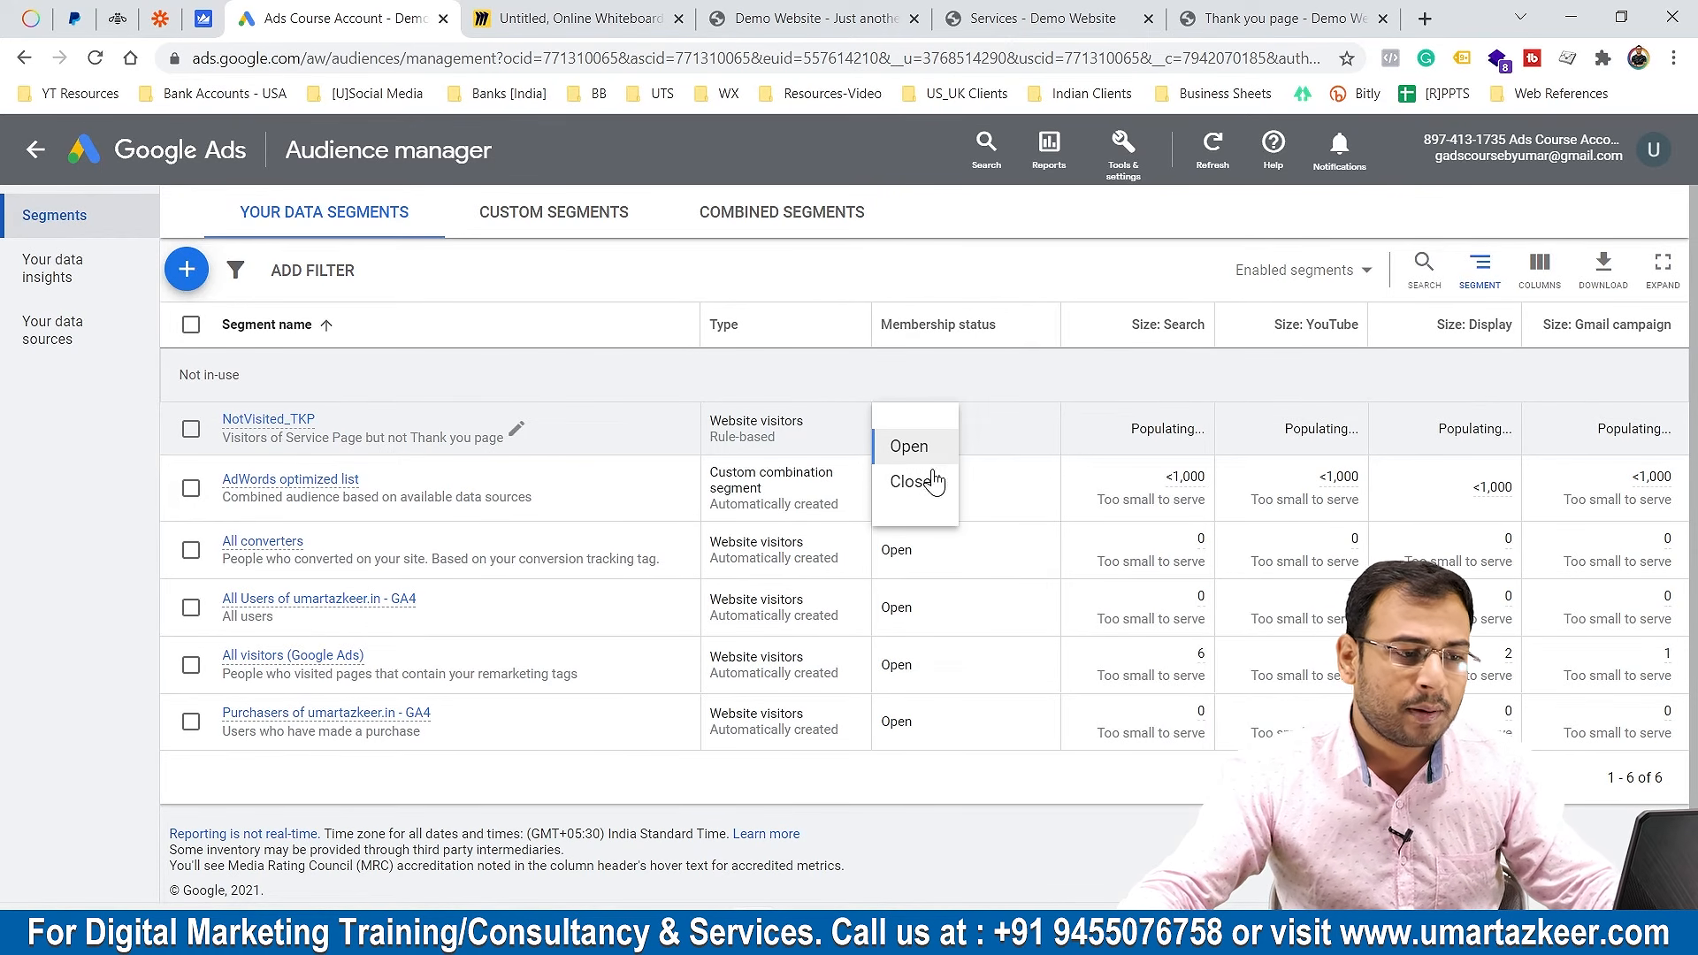
left_click(1072, 272)
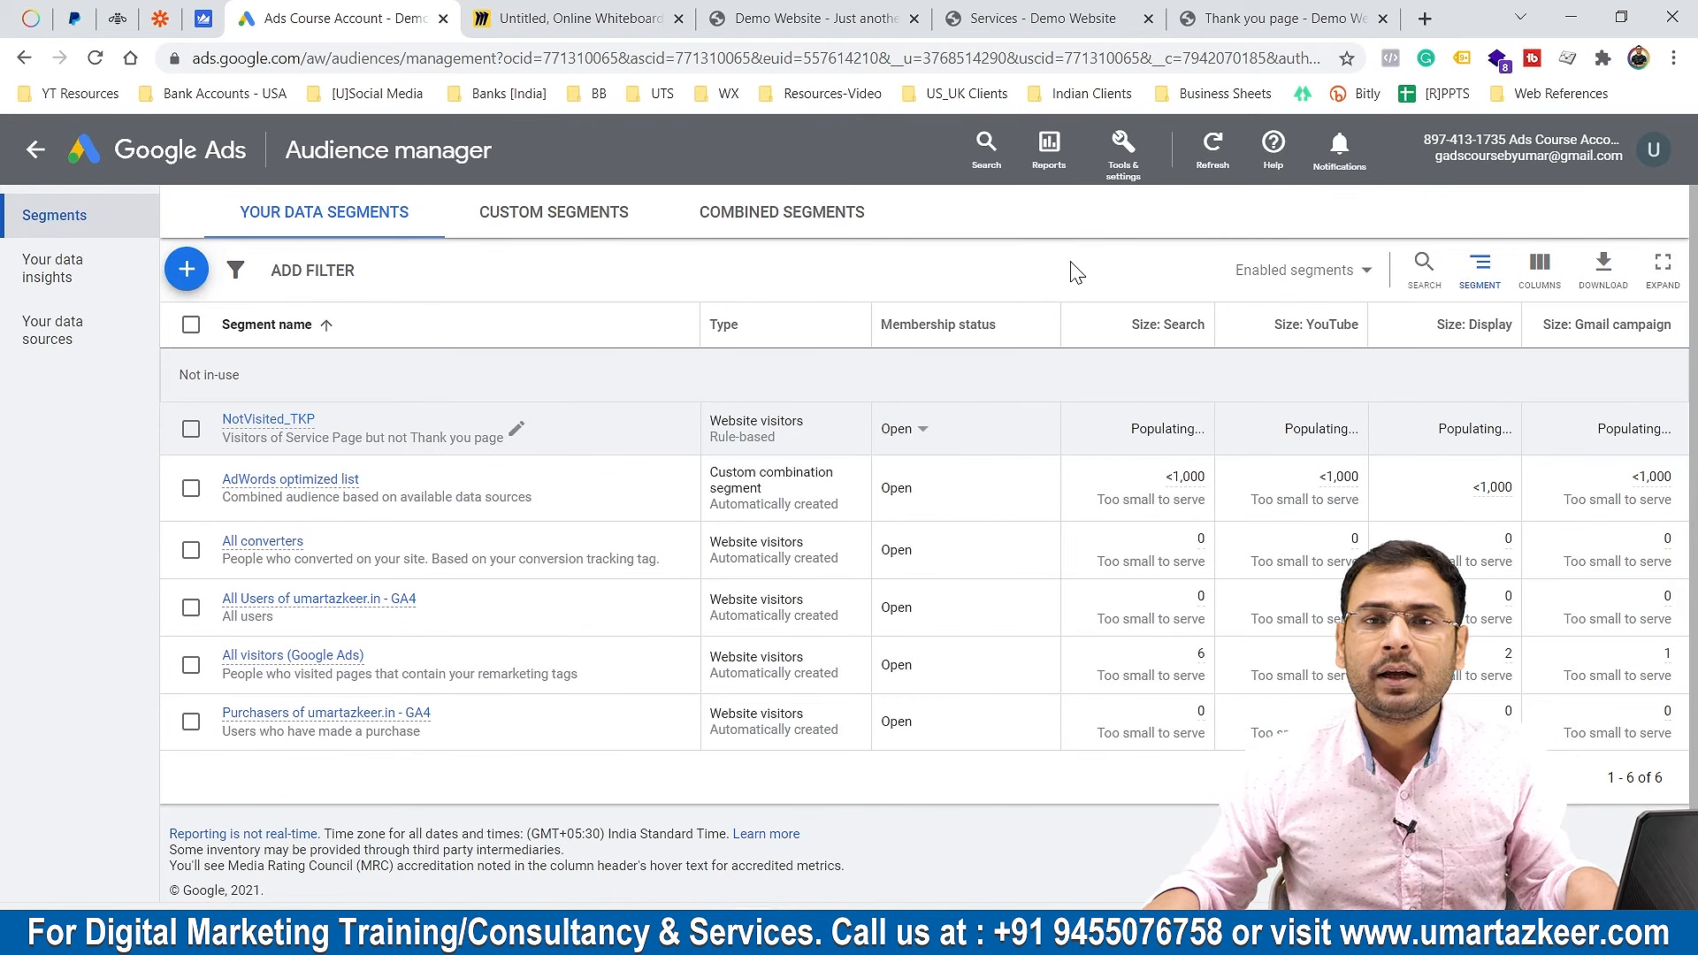